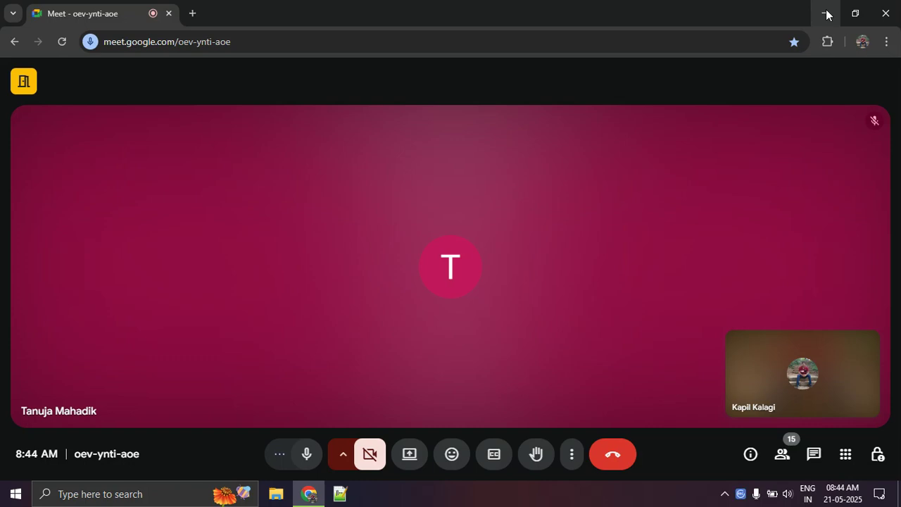
{"action": "left_click", "coordinate": [312, 465]}
{"action": "left_click", "coordinate": [315, 468]}
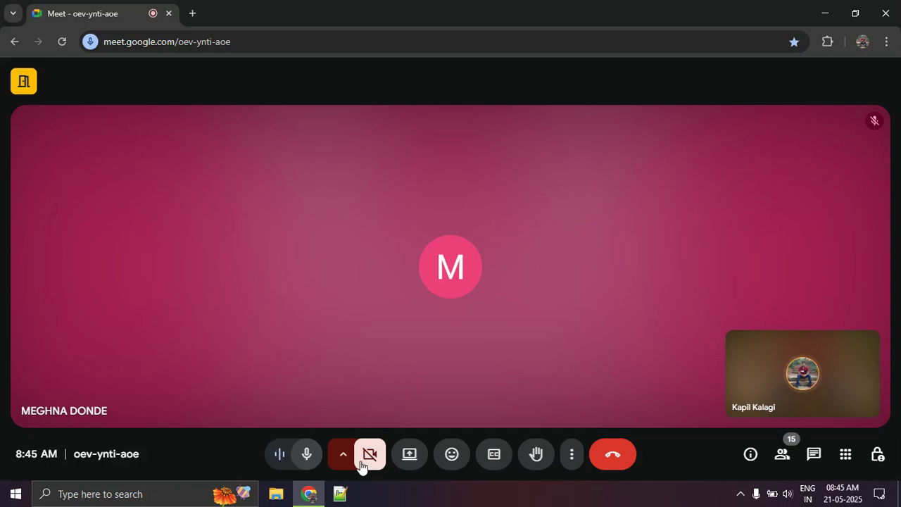
Open the Day 2 class work workbook from the DA10 Batch folder inside the Excel Class folder in File Explorer.
{"action": "left_click", "coordinate": [275, 499]}
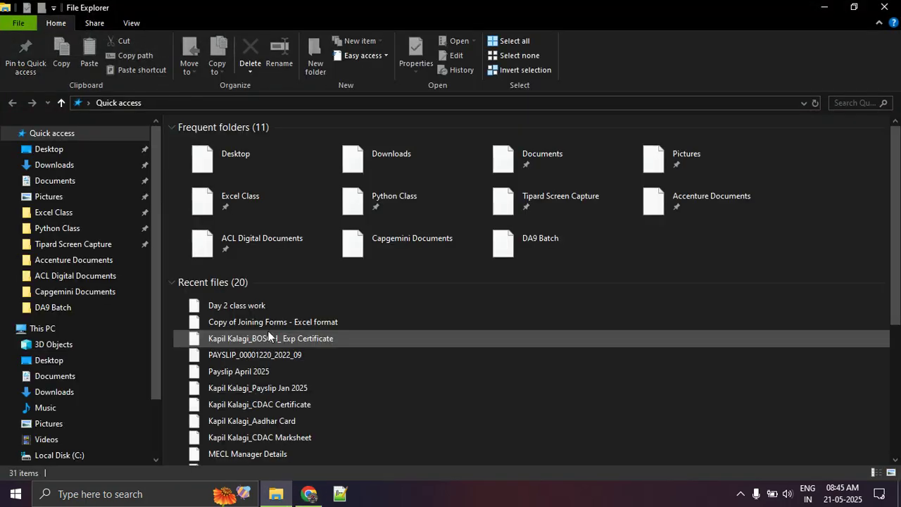
{"action": "left_click", "coordinate": [63, 166]}
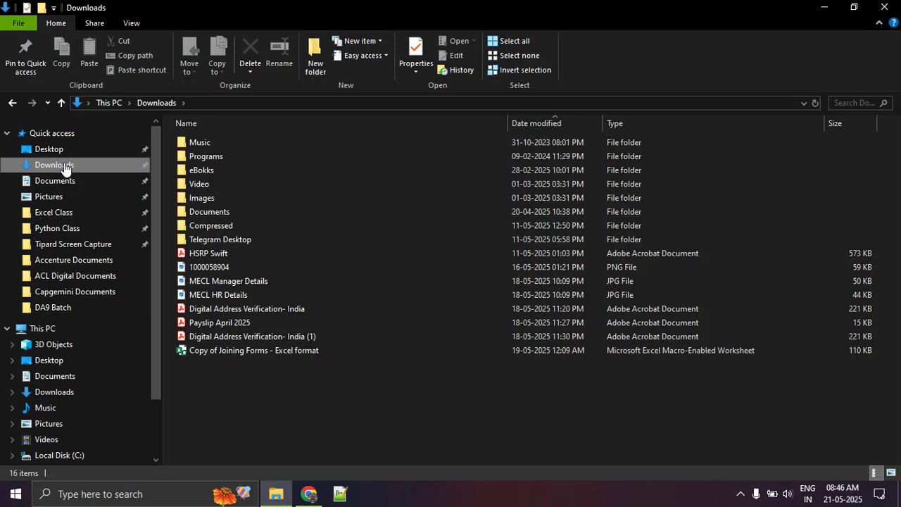
{"action": "left_click", "coordinate": [71, 214]}
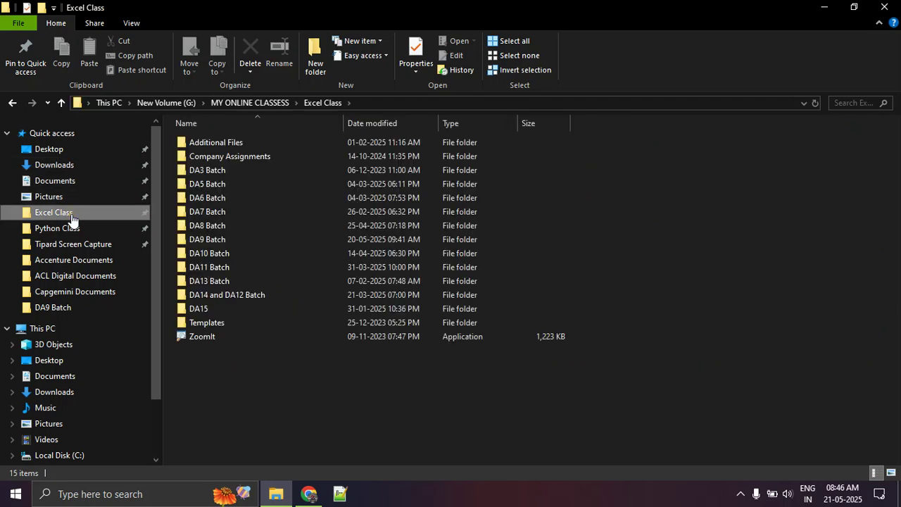
{"action": "double_click", "coordinate": [244, 253]}
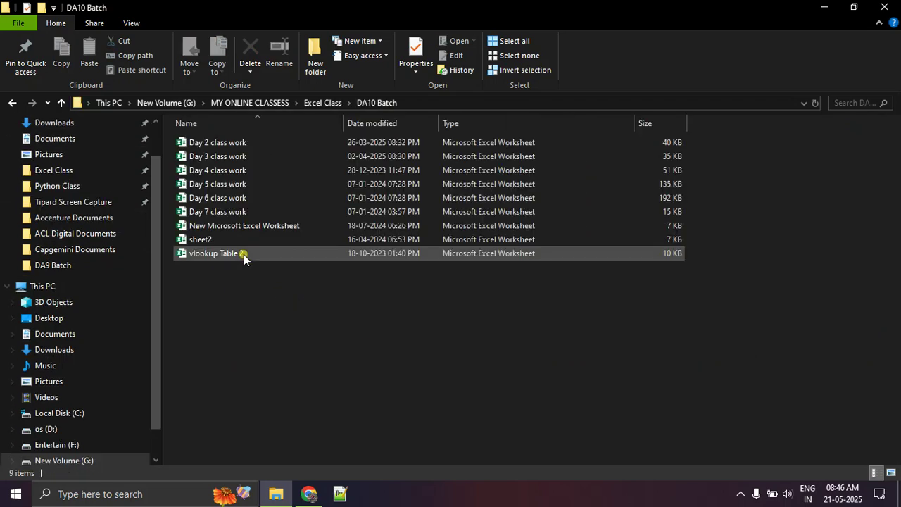
{"action": "left_click", "coordinate": [256, 145]}
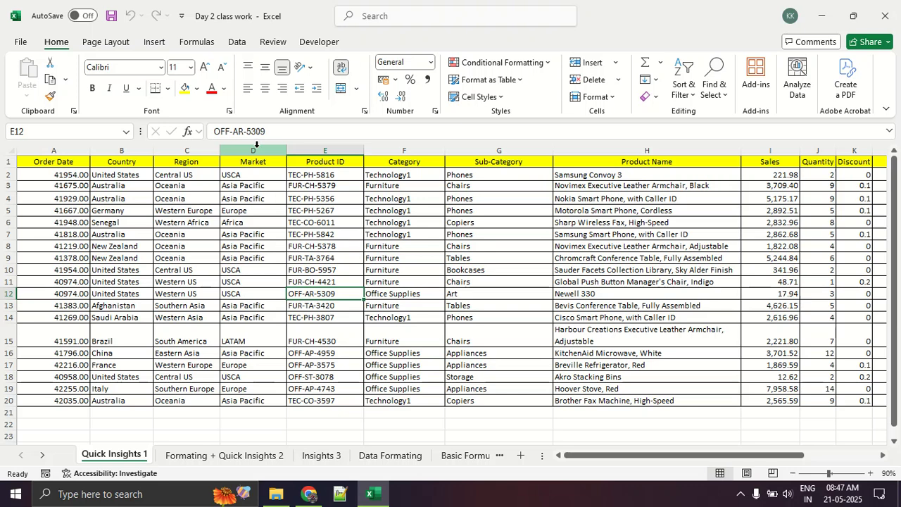
{"action": "scroll", "coordinate": [236, 366], "scroll_direction": "down", "scroll_amount": 4}
{"action": "scroll", "coordinate": [236, 367], "scroll_direction": "up", "scroll_amount": 4}
{"action": "left_click", "coordinate": [639, 456]}
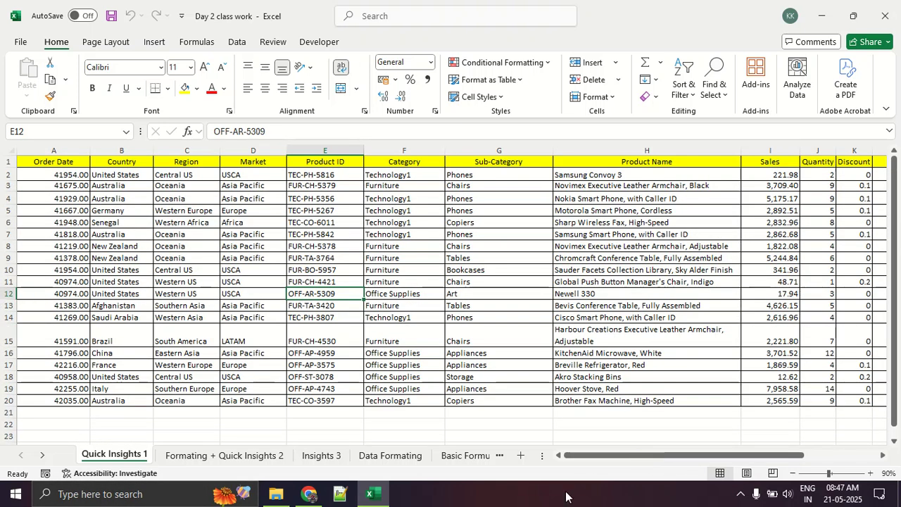
{"action": "left_click_drag", "start_coordinate": [610, 456], "coordinate": [568, 460]}
Return to the Excel Class folder in File Explorer and launch the ZoomIt application.
{"action": "left_click", "coordinate": [276, 494]}
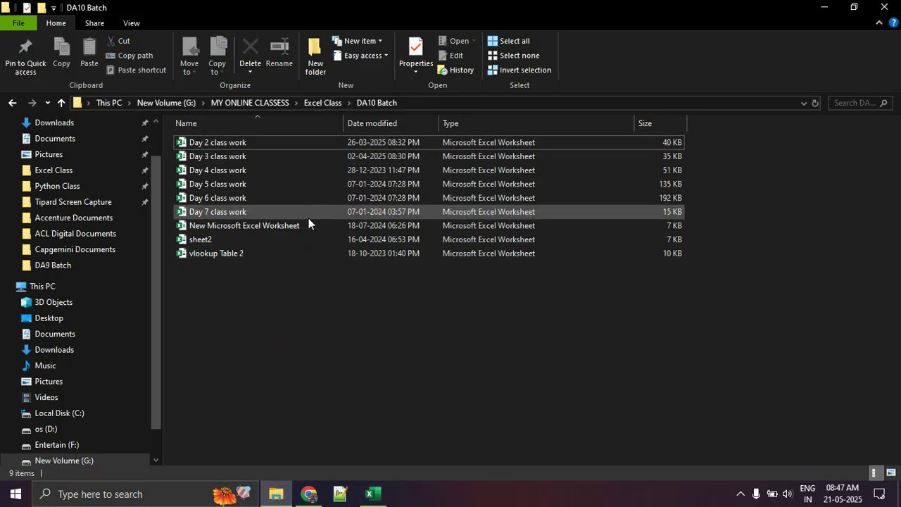
{"action": "left_click", "coordinate": [322, 105]}
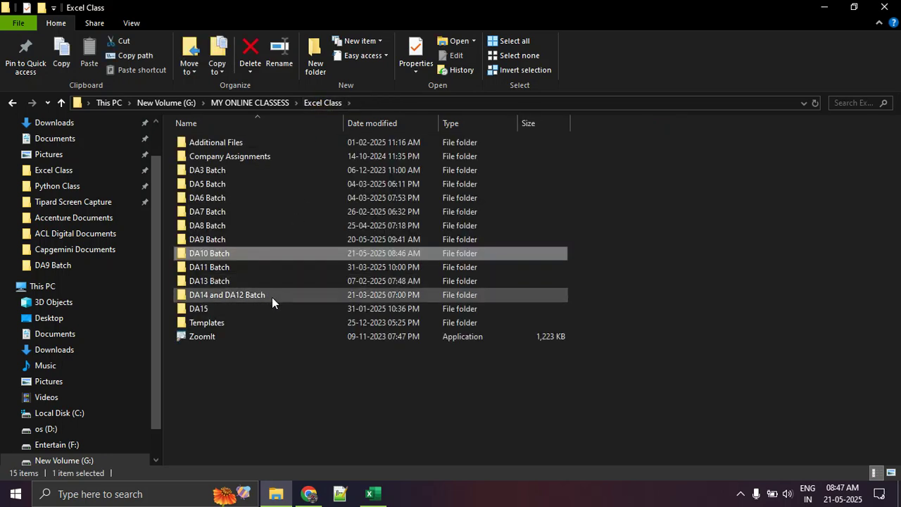
{"action": "left_click", "coordinate": [269, 331]}
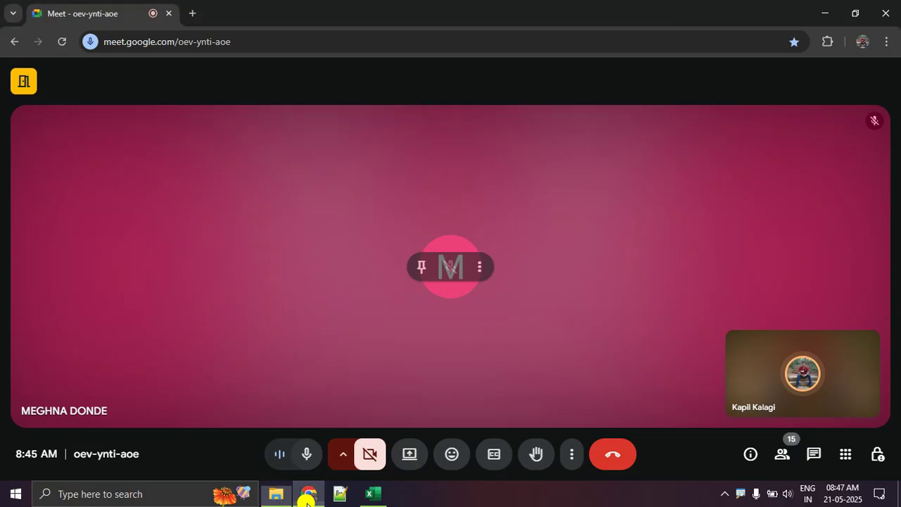
{"action": "left_click", "coordinate": [306, 495]}
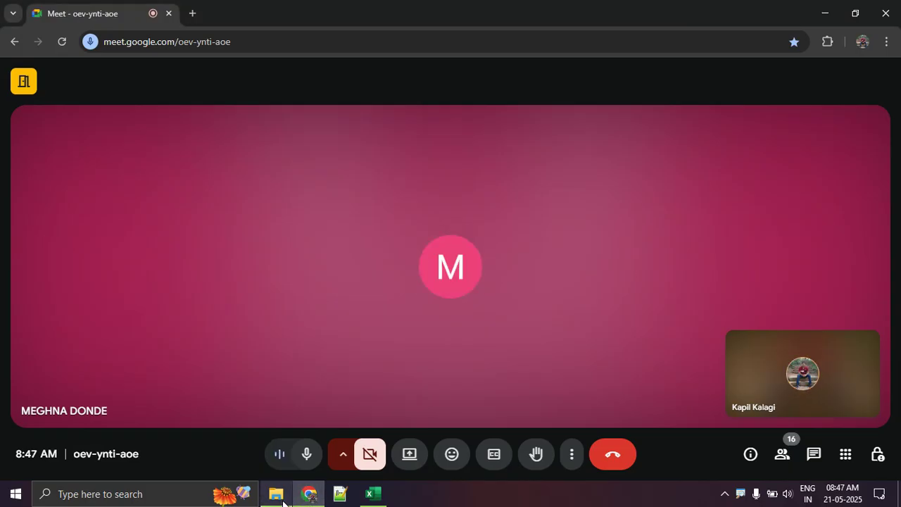
{"action": "left_click", "coordinate": [276, 495]}
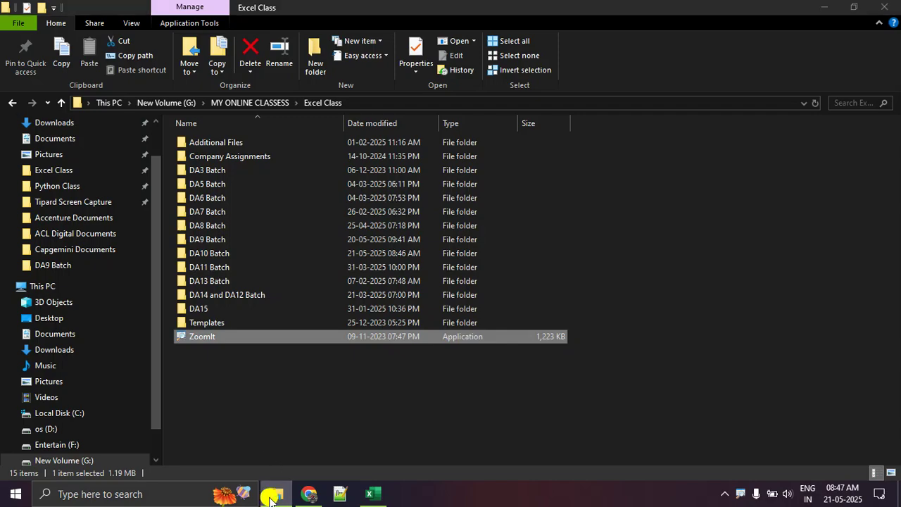
{"action": "left_click", "coordinate": [274, 494]}
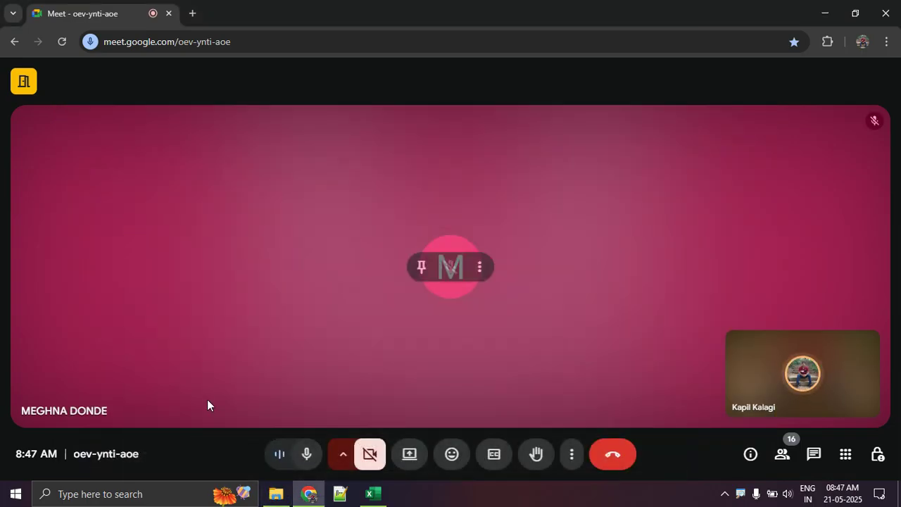
{"action": "left_click", "coordinate": [386, 499]}
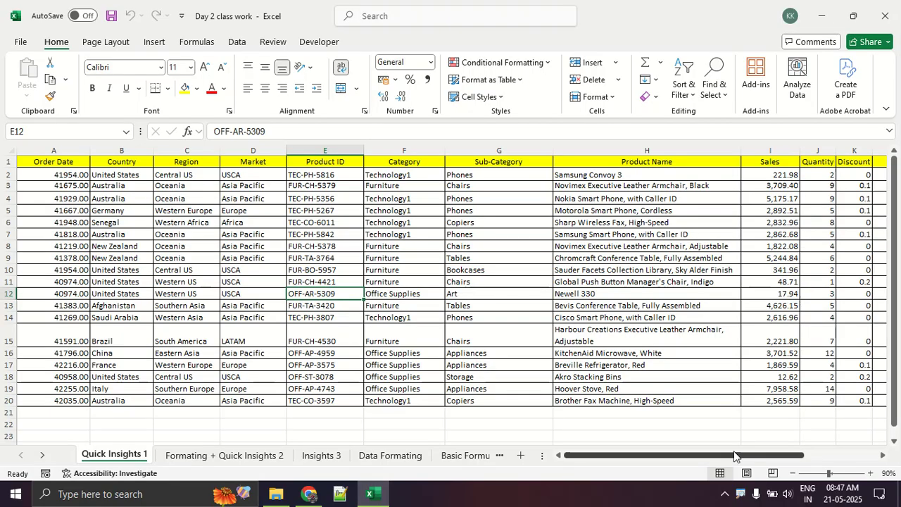
Switch to the Google Meet call, present the entire screen and hide the sharing notice.
{"action": "left_click", "coordinate": [310, 494]}
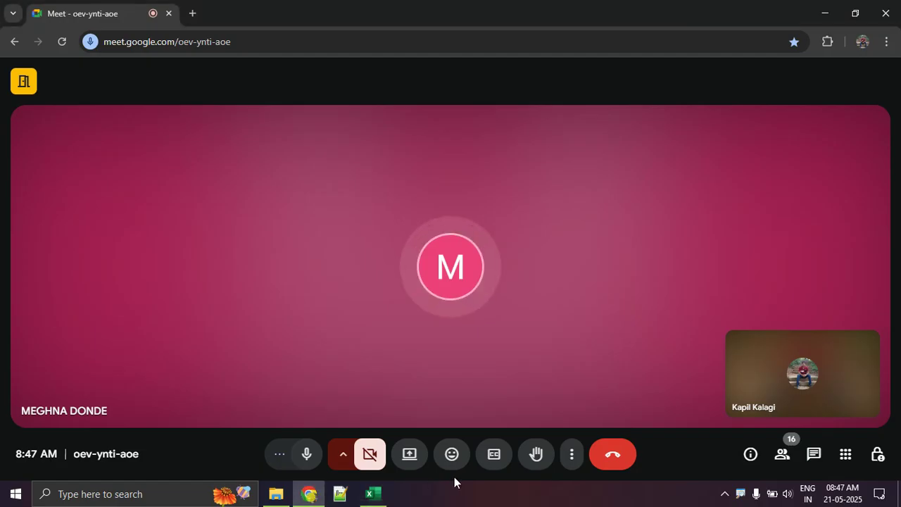
{"action": "left_click", "coordinate": [500, 459]}
{"action": "left_click", "coordinate": [500, 459]}
{"action": "left_click", "coordinate": [406, 458]}
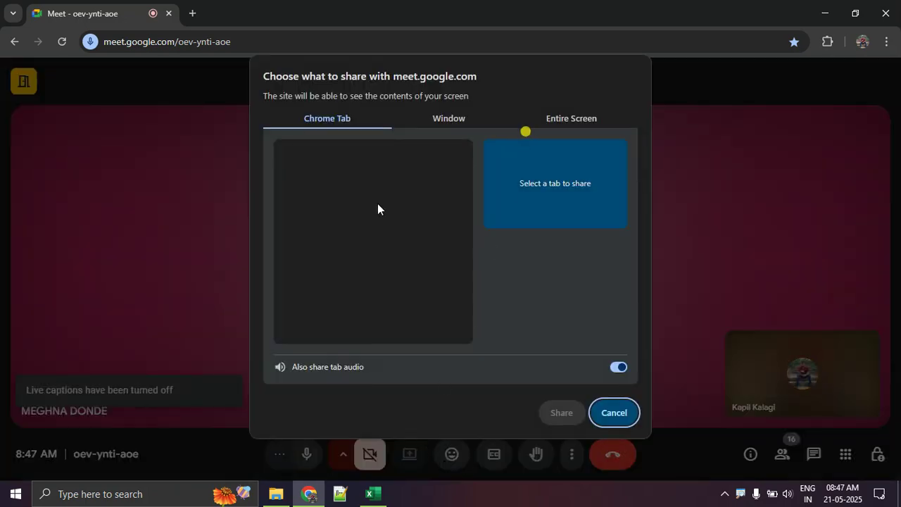
{"action": "left_click", "coordinate": [542, 122]}
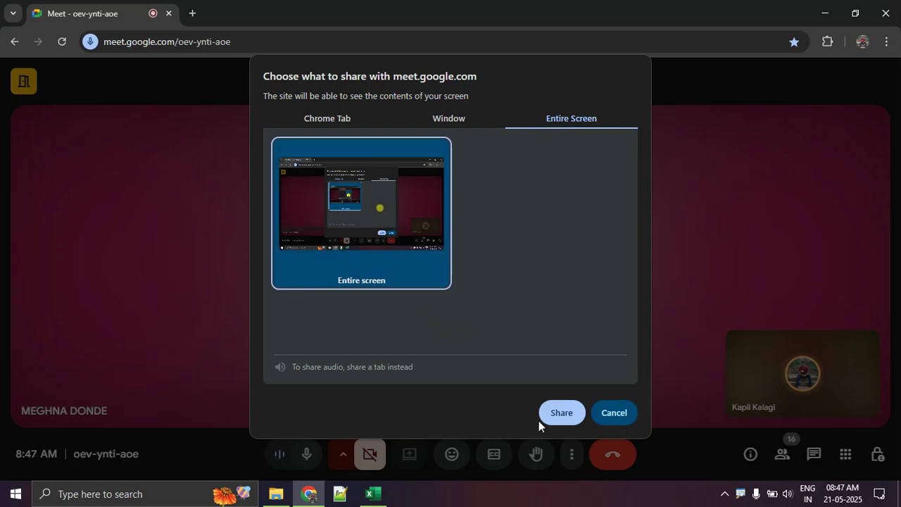
{"action": "left_click", "coordinate": [563, 414]}
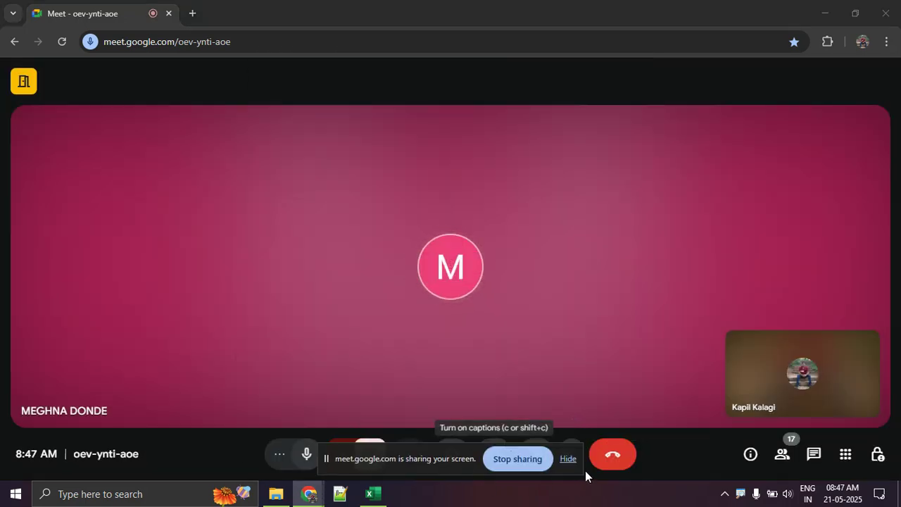
{"action": "left_click", "coordinate": [568, 458]}
Switch to the Excel workbook and select the Sales values in I2:I20 on the Quick Insights 1 sheet to view their summary.
{"action": "left_click", "coordinate": [370, 496]}
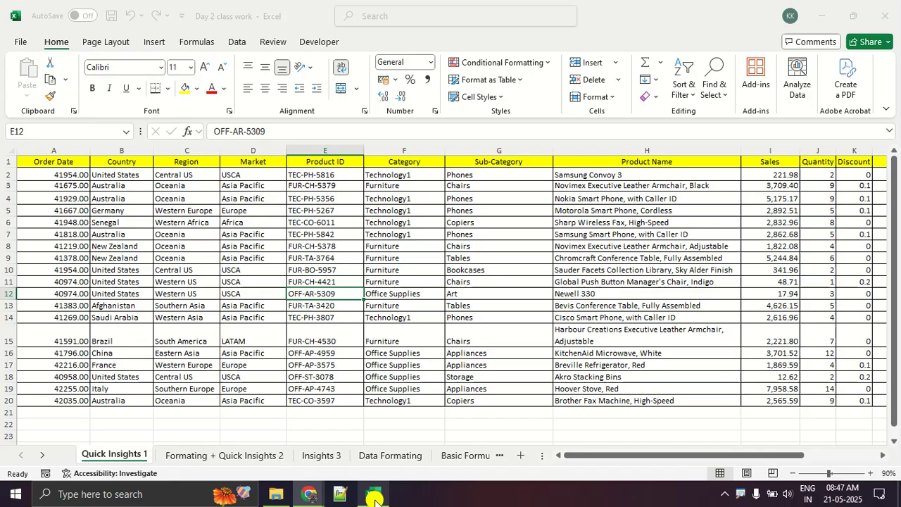
{"action": "left_click_drag", "start_coordinate": [613, 458], "coordinate": [719, 458]}
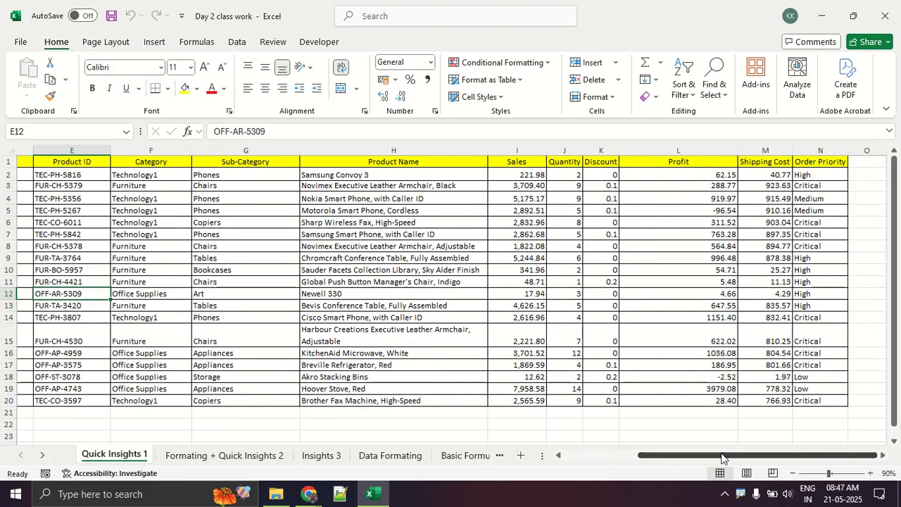
{"action": "left_click_drag", "start_coordinate": [503, 175], "coordinate": [527, 399]}
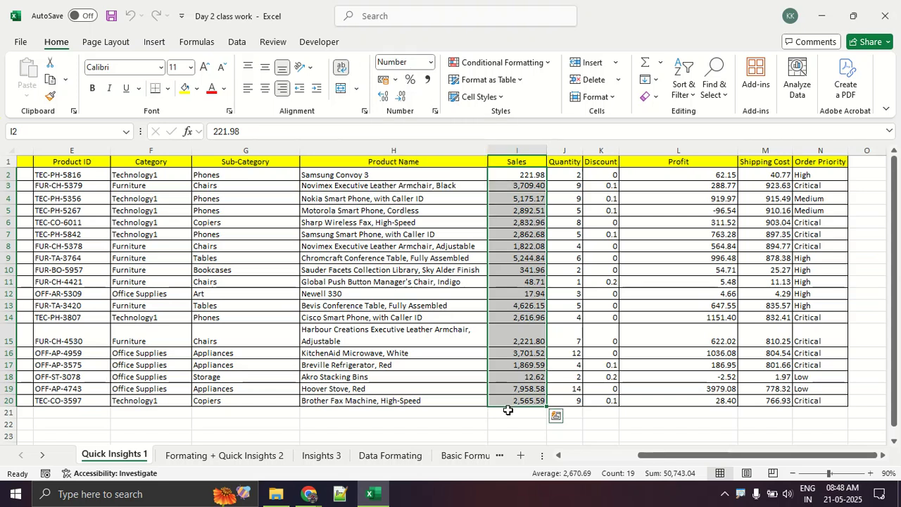
{"action": "left_click", "coordinate": [508, 410]}
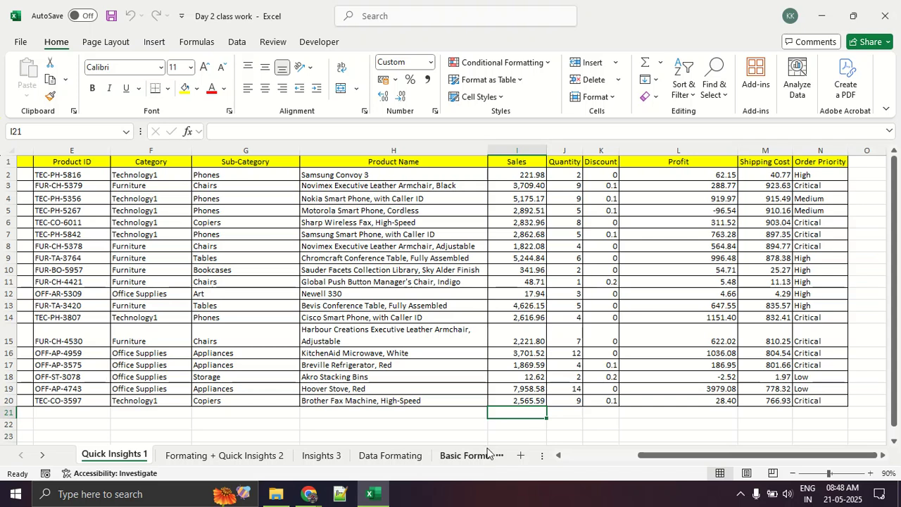
{"action": "left_click_drag", "start_coordinate": [641, 465], "coordinate": [561, 471]}
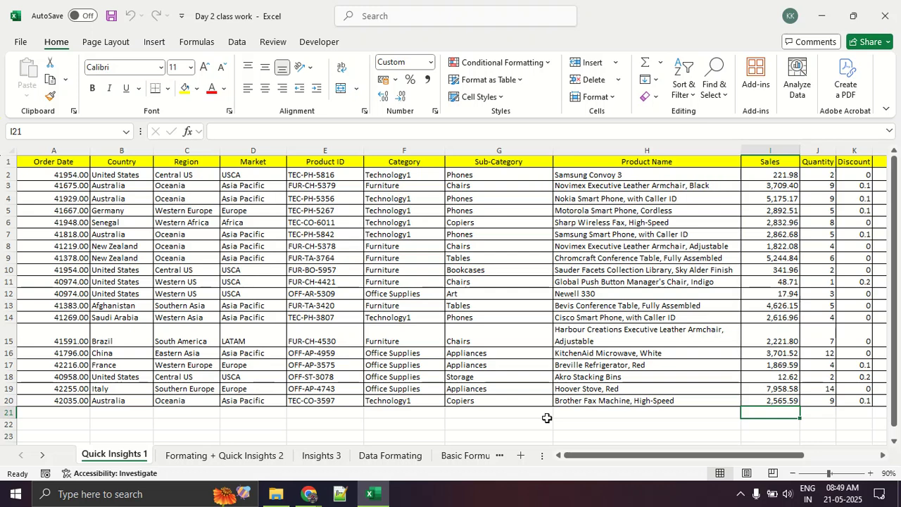
Switch to the Google Meet call, look through the list of meeting participants and close it.
{"action": "key", "text": "alt+Tab"}
{"action": "key", "text": "alt+Tab"}
{"action": "key", "text": "alt+Tab"}
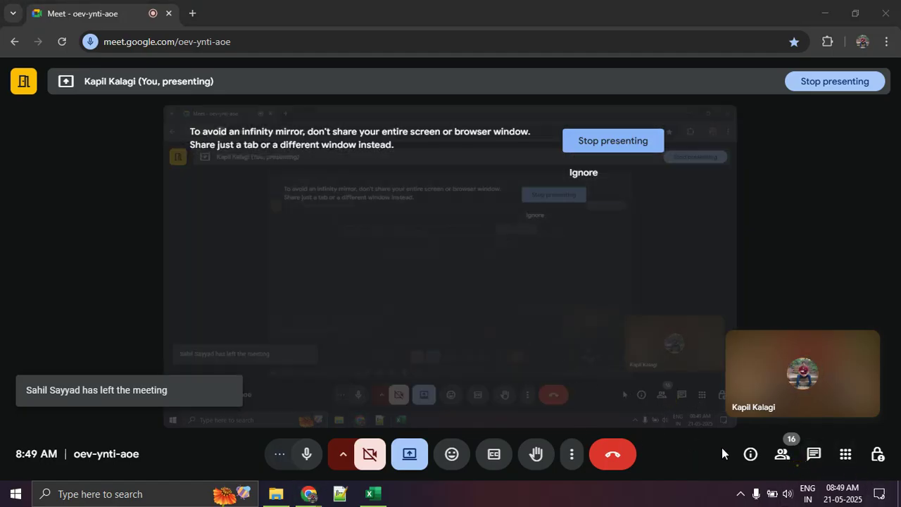
{"action": "left_click", "coordinate": [783, 465]}
{"action": "scroll", "coordinate": [788, 298], "scroll_direction": "down", "scroll_amount": 5}
{"action": "scroll", "coordinate": [790, 295], "scroll_direction": "up", "scroll_amount": 2}
{"action": "scroll", "coordinate": [790, 296], "scroll_direction": "up", "scroll_amount": 3}
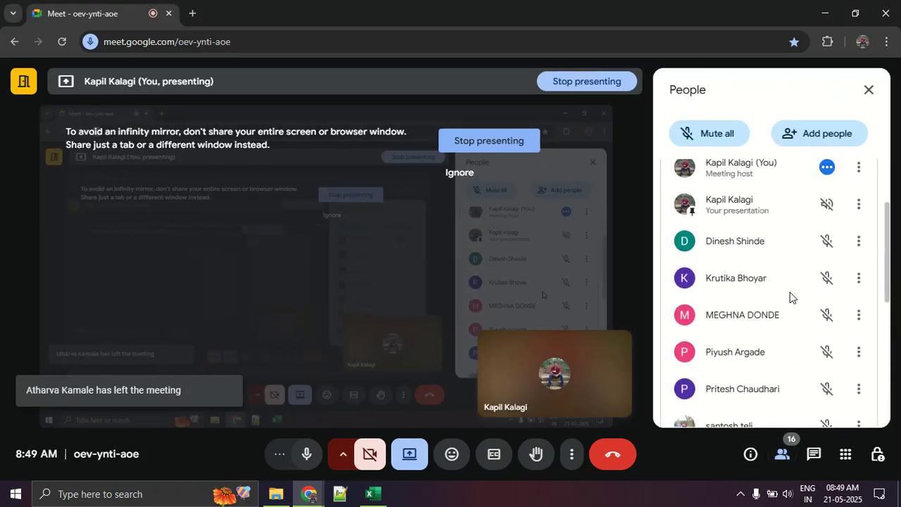
{"action": "scroll", "coordinate": [799, 298], "scroll_direction": "down", "scroll_amount": 5}
{"action": "scroll", "coordinate": [805, 306], "scroll_direction": "up", "scroll_amount": 6}
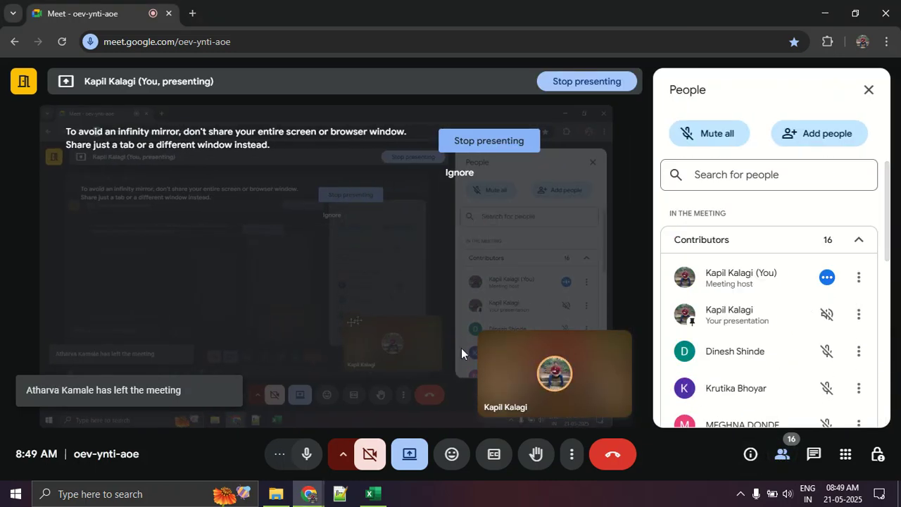
{"action": "left_click", "coordinate": [878, 90]}
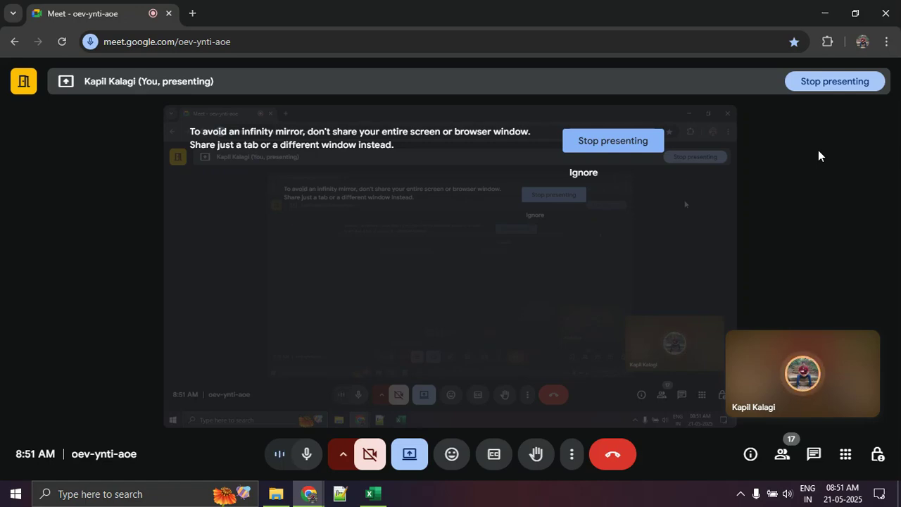
Switch back to the Excel workbook and examine the Sales column in I1:I20 and the Profit values in L2:L20.
{"action": "key", "text": "alt+Tab"}
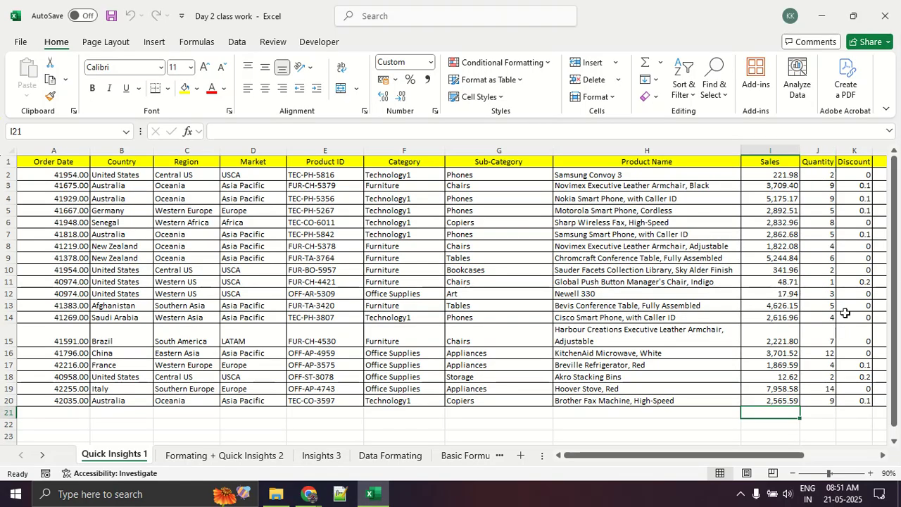
{"action": "left_click_drag", "start_coordinate": [784, 165], "coordinate": [778, 395]}
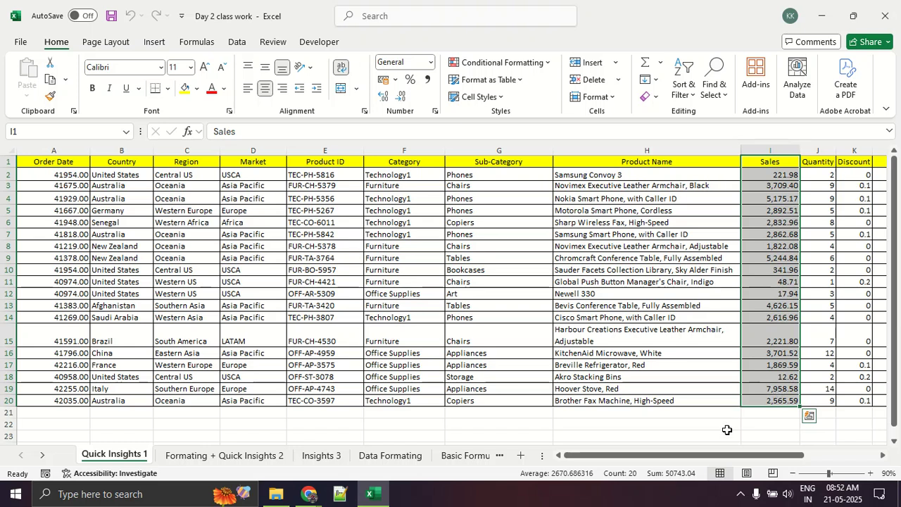
{"action": "left_click_drag", "start_coordinate": [699, 456], "coordinate": [849, 456]}
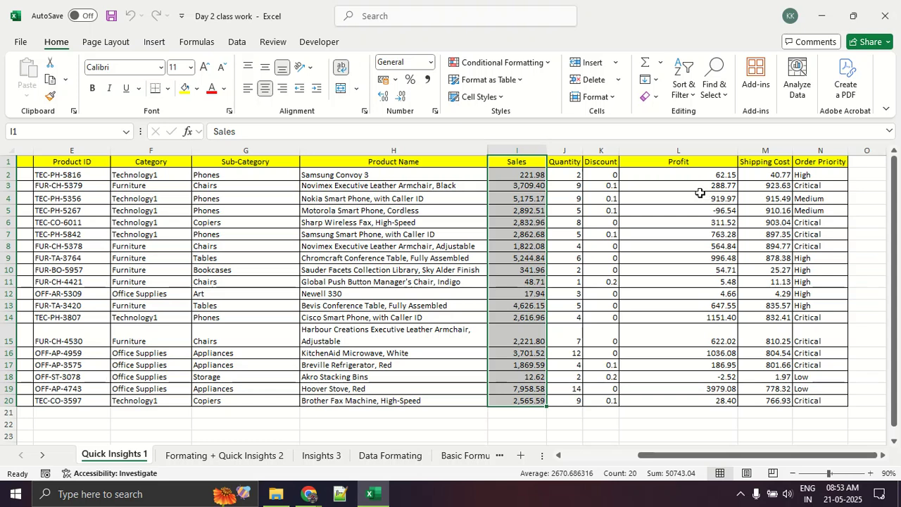
{"action": "left_click_drag", "start_coordinate": [686, 174], "coordinate": [726, 397]}
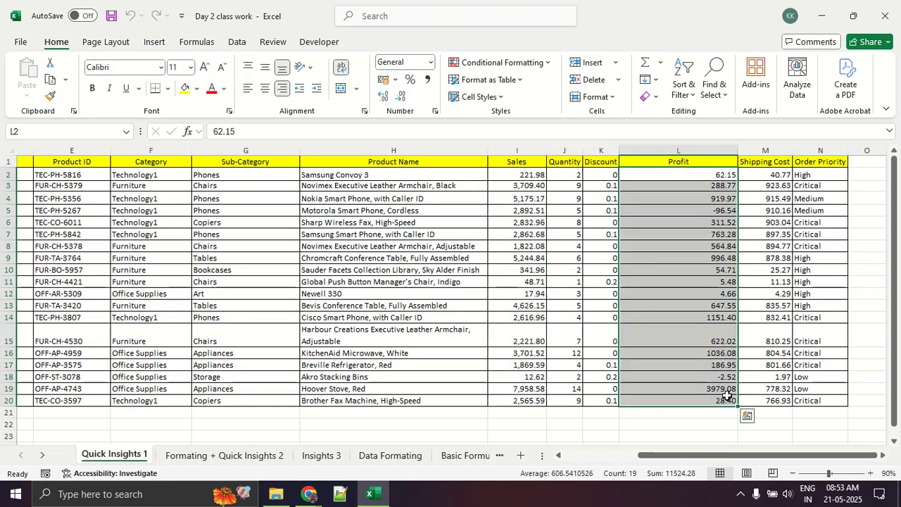
{"action": "left_click", "coordinate": [710, 331]}
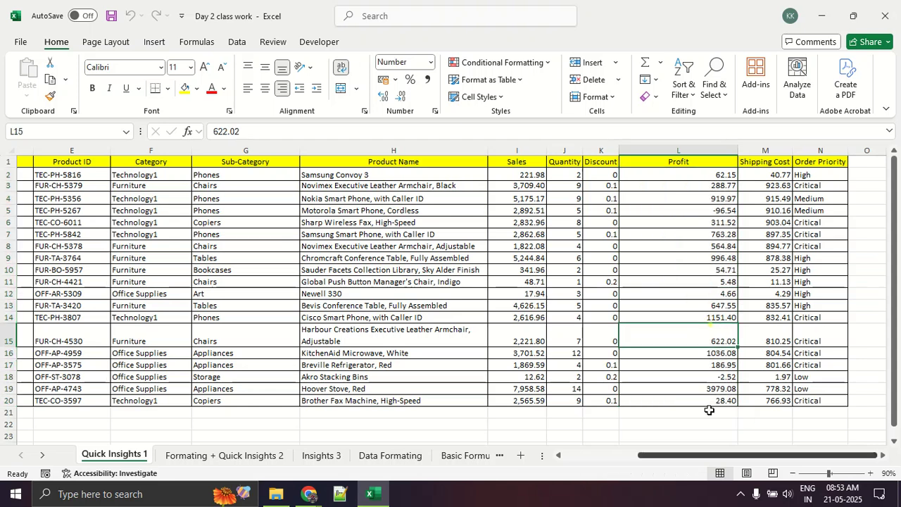
Examine the negative Profit values in L18 and L5 on the Quick Insights 1 sheet.
{"action": "left_click", "coordinate": [870, 473]}
{"action": "left_click", "coordinate": [870, 473]}
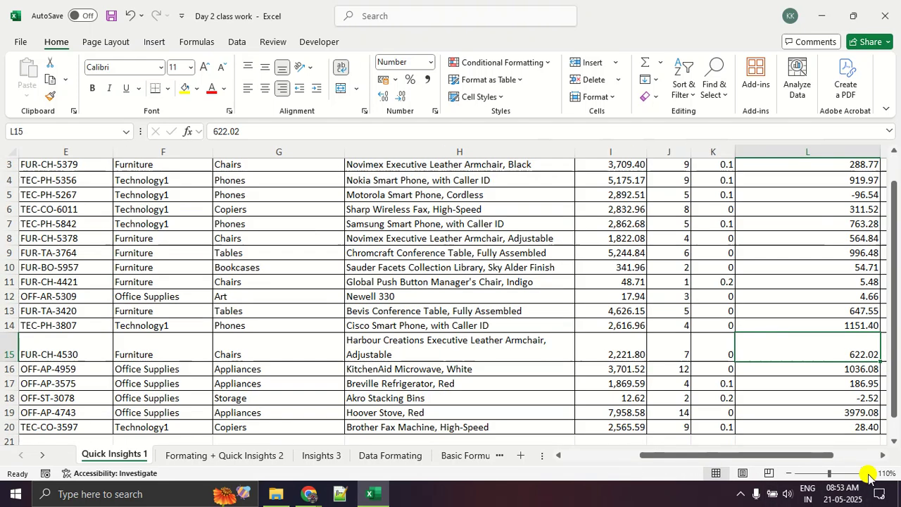
{"action": "left_click", "coordinate": [870, 473]}
{"action": "left_click_drag", "start_coordinate": [674, 461], "coordinate": [711, 459]}
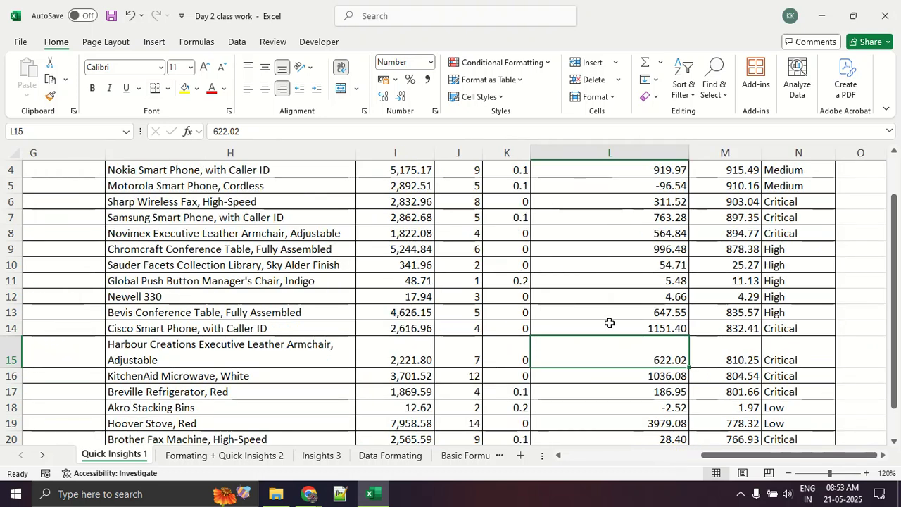
{"action": "scroll", "coordinate": [610, 322], "scroll_direction": "down", "scroll_amount": 2}
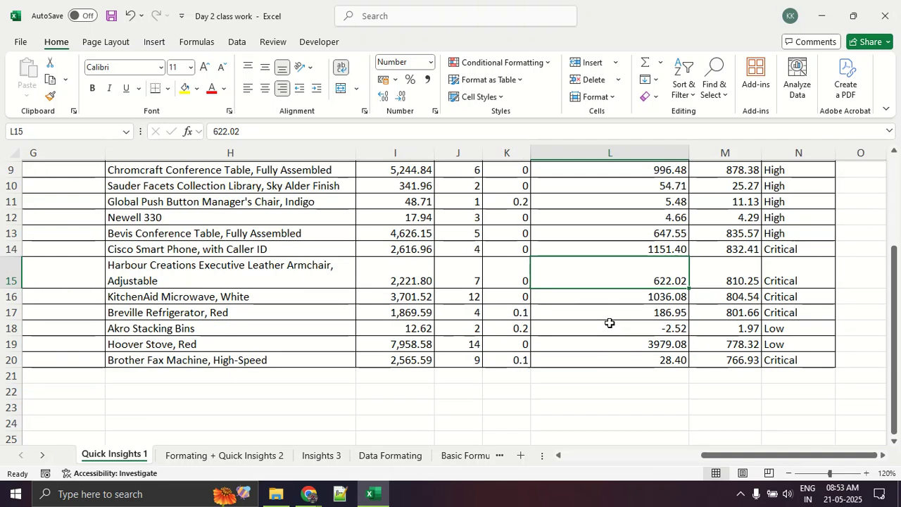
{"action": "scroll", "coordinate": [610, 322], "scroll_direction": "down", "scroll_amount": 2}
{"action": "left_click", "coordinate": [626, 254]}
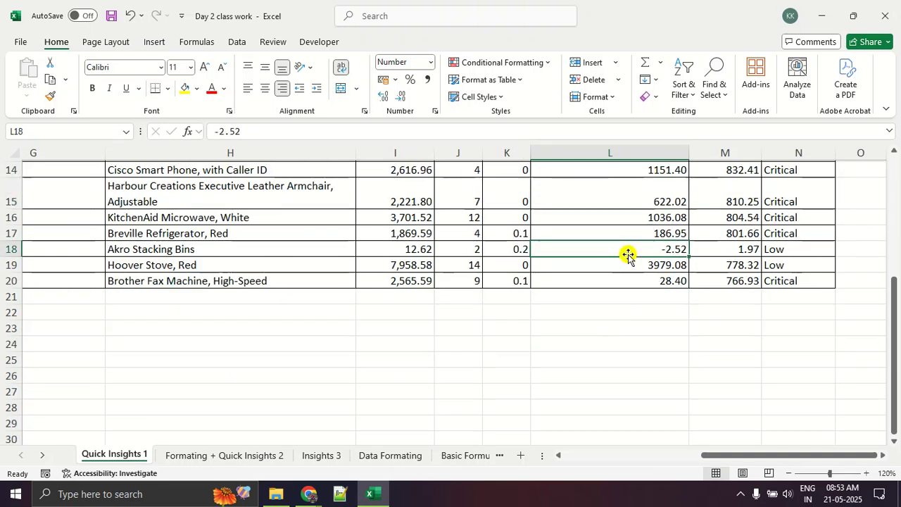
{"action": "scroll", "coordinate": [628, 254], "scroll_direction": "up", "scroll_amount": 5}
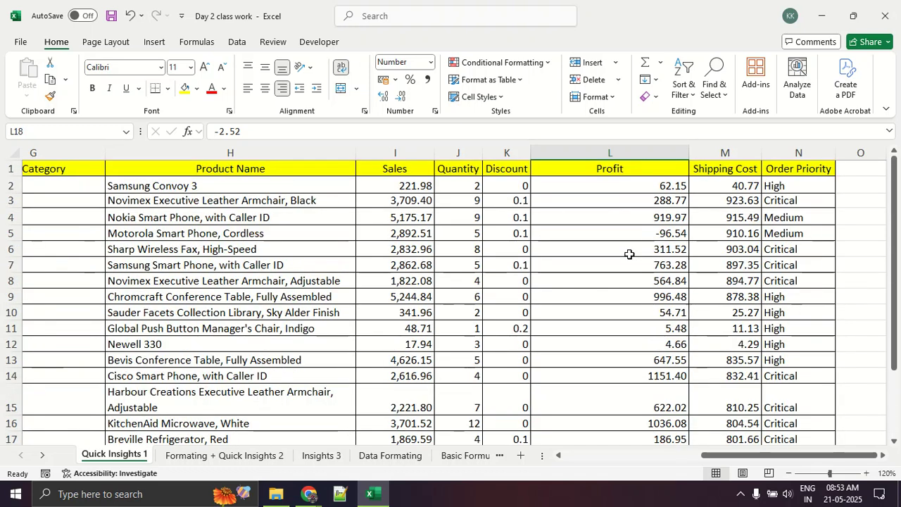
{"action": "left_click", "coordinate": [631, 231]}
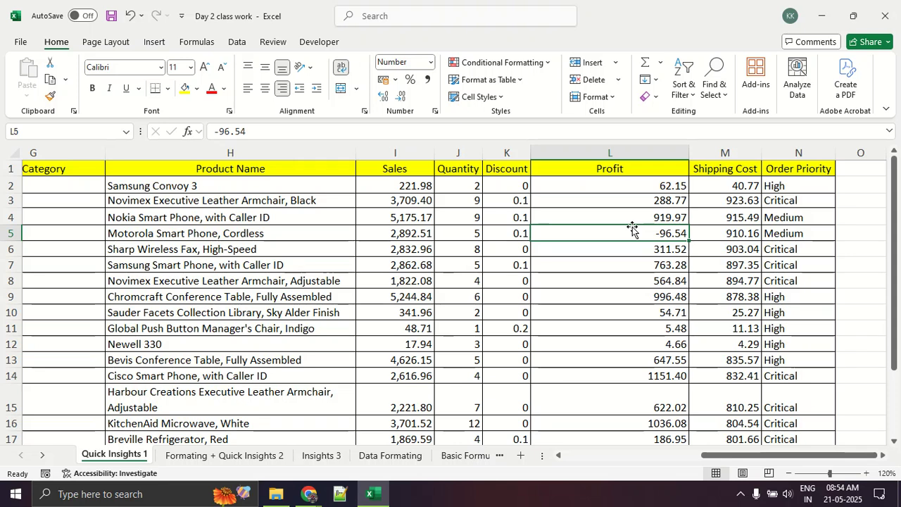
Total the Sales values in I2:I20 with AutoSum in cell I21.
{"action": "scroll", "coordinate": [632, 228], "scroll_direction": "down", "scroll_amount": 3}
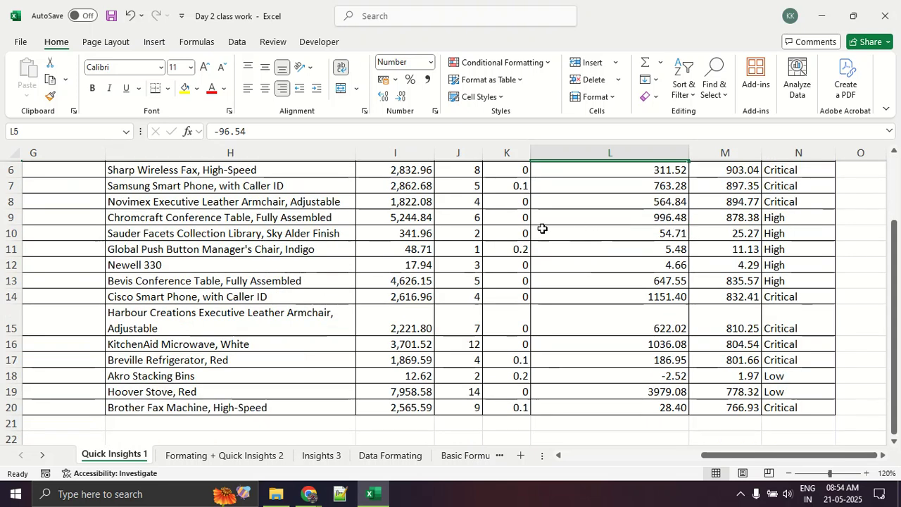
{"action": "left_click", "coordinate": [402, 343]}
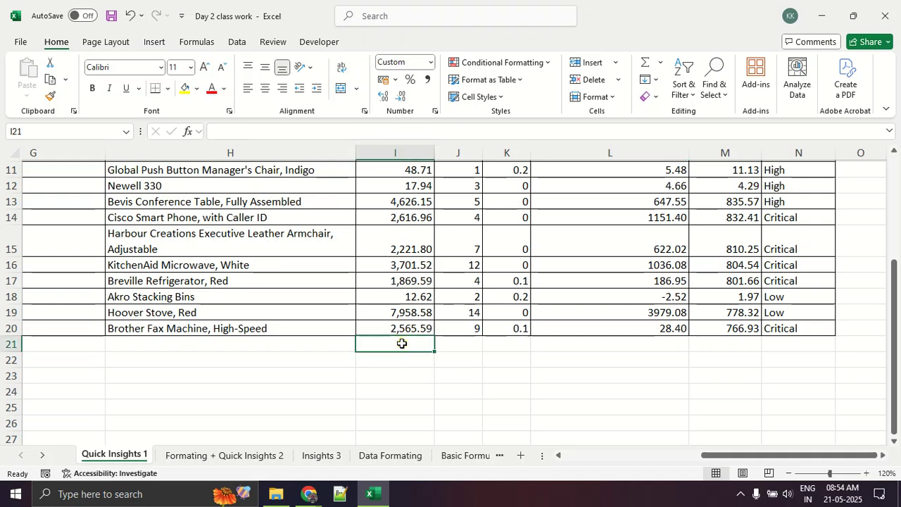
{"action": "type", "text": "="}
{"action": "key", "text": "BackSpace"}
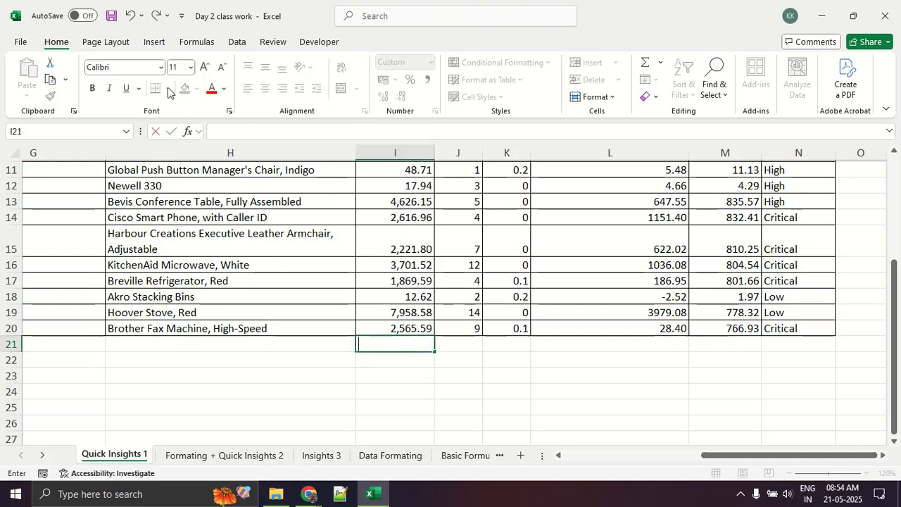
{"action": "left_click", "coordinate": [193, 42]}
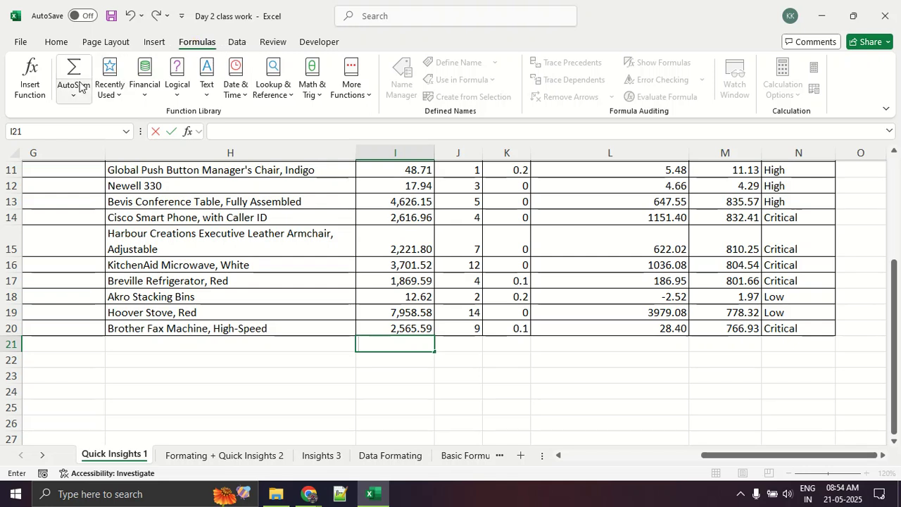
{"action": "key", "text": "Escape"}
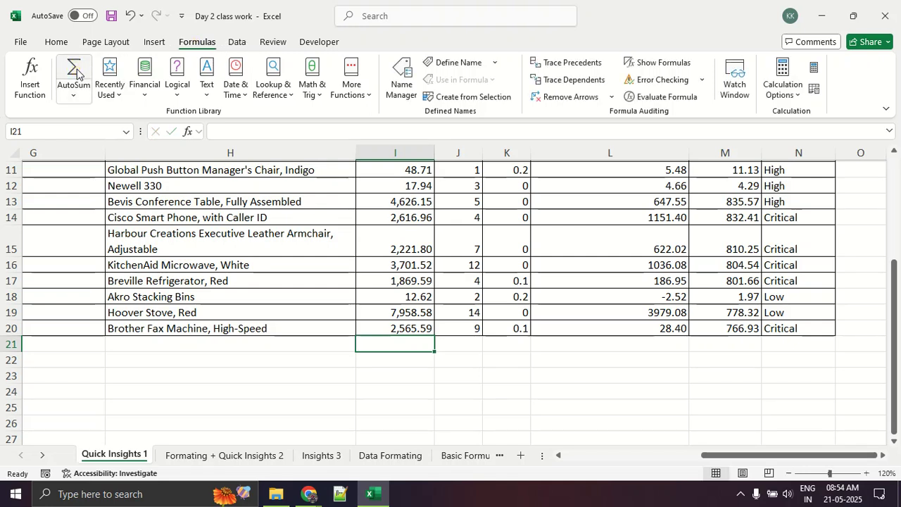
{"action": "left_click", "coordinate": [74, 73]}
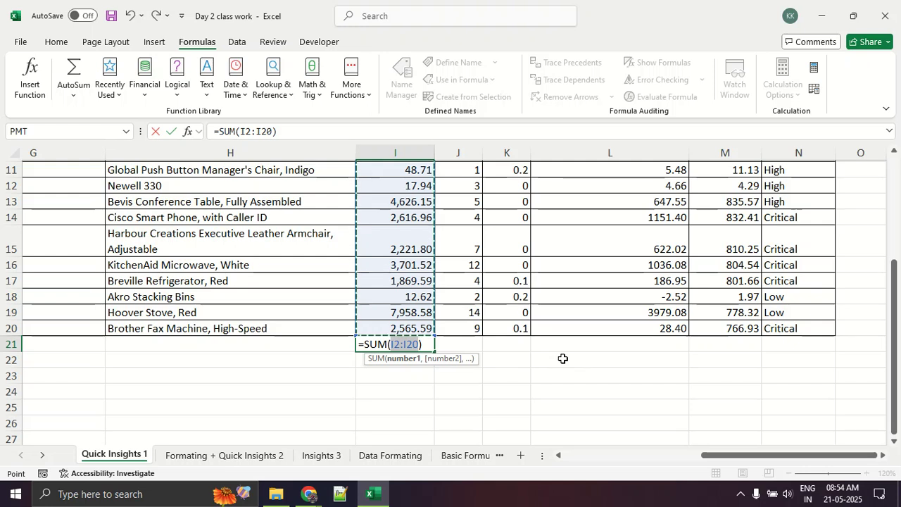
{"action": "key", "text": "Return"}
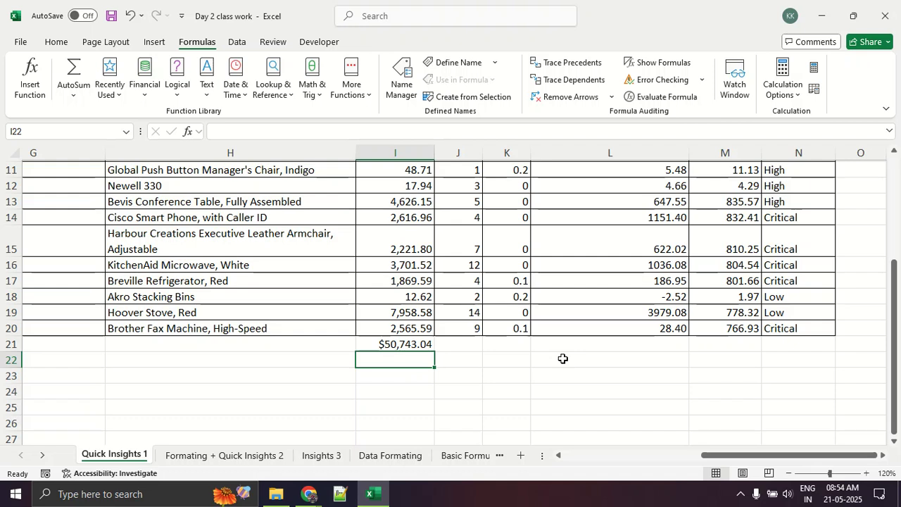
Delete the Sales total from cell I21.
{"action": "left_click", "coordinate": [559, 359]}
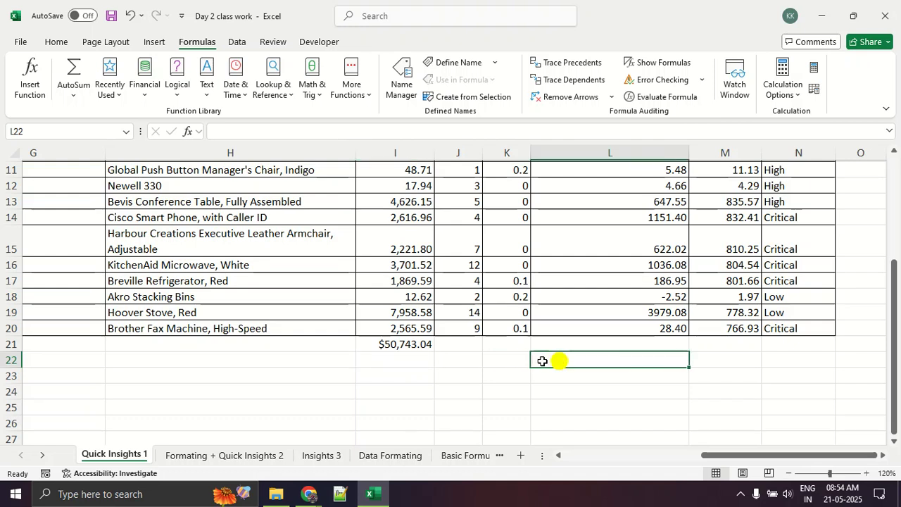
{"action": "left_click", "coordinate": [414, 348]}
{"action": "key", "text": "Delete"}
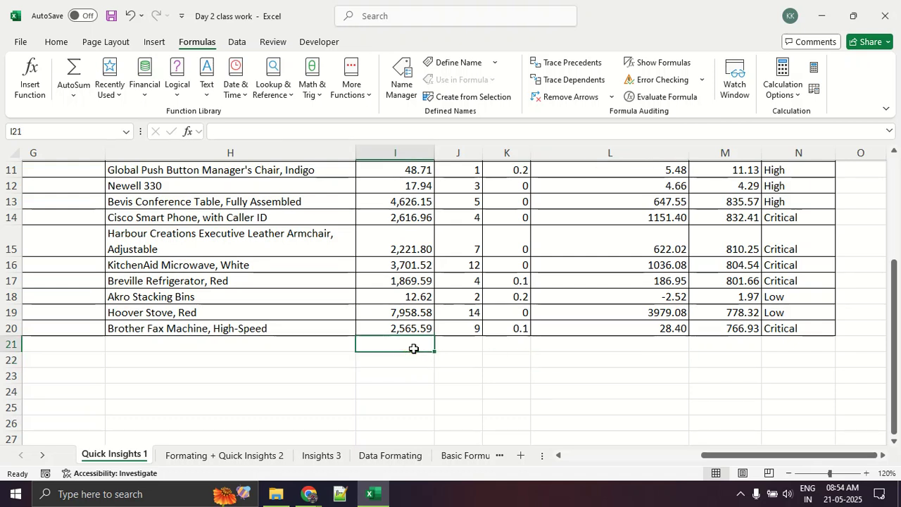
Examine the Order Date column, selecting its header in A1 and the date values in A3:A8.
{"action": "scroll", "coordinate": [413, 348], "scroll_direction": "up", "scroll_amount": 4}
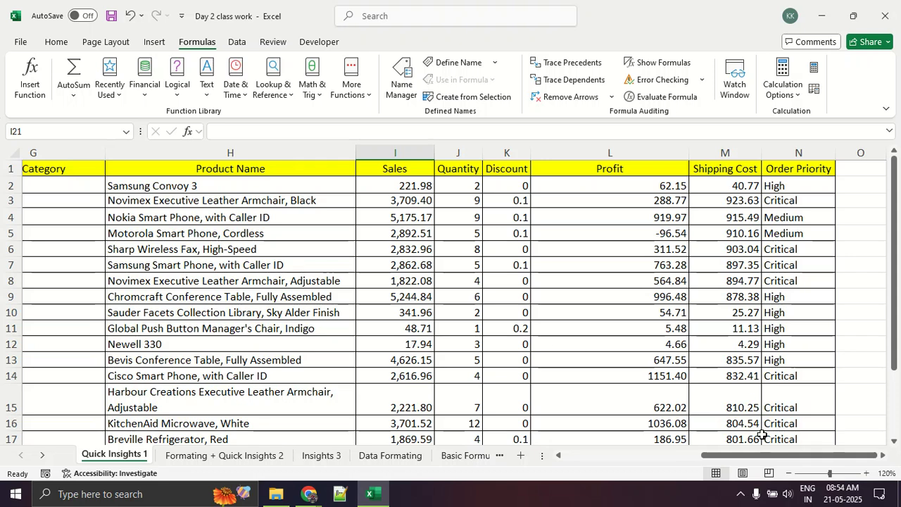
{"action": "left_click_drag", "start_coordinate": [762, 455], "coordinate": [584, 455]}
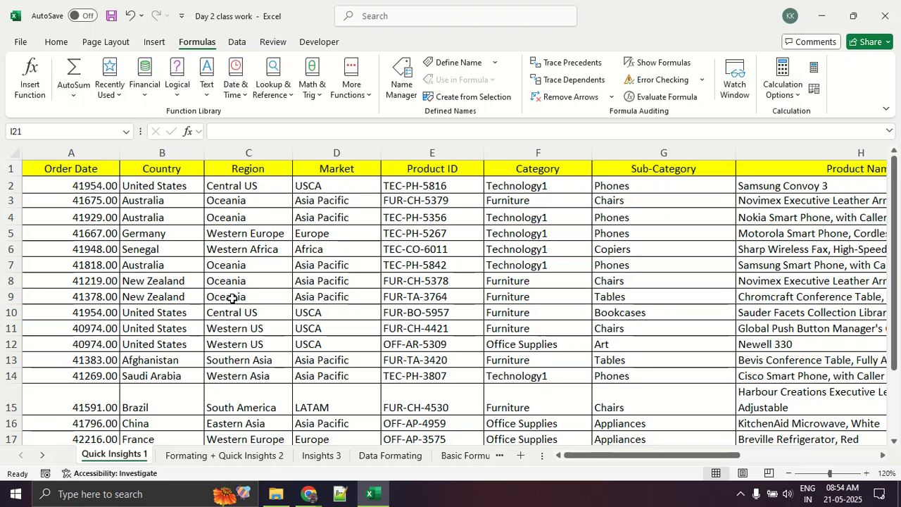
{"action": "scroll", "coordinate": [232, 299], "scroll_direction": "down", "scroll_amount": 2}
{"action": "scroll", "coordinate": [233, 298], "scroll_direction": "up", "scroll_amount": 2}
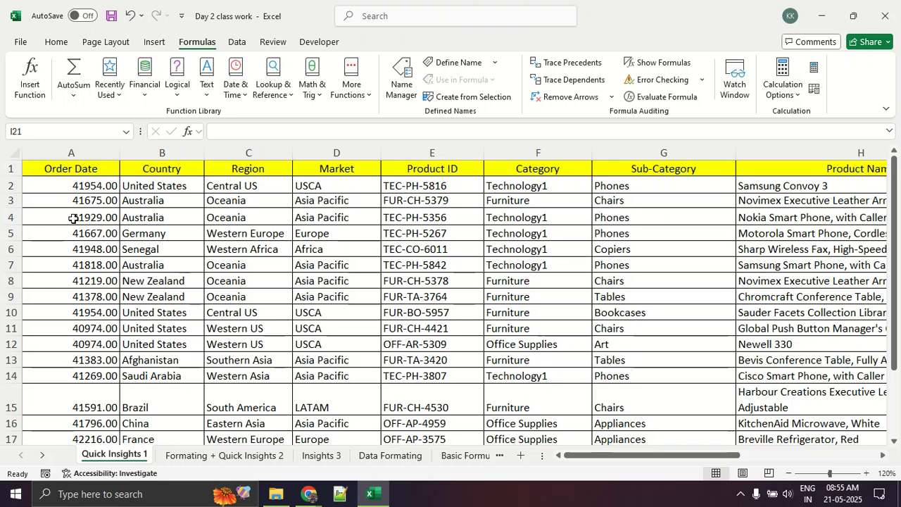
{"action": "left_click", "coordinate": [73, 171]}
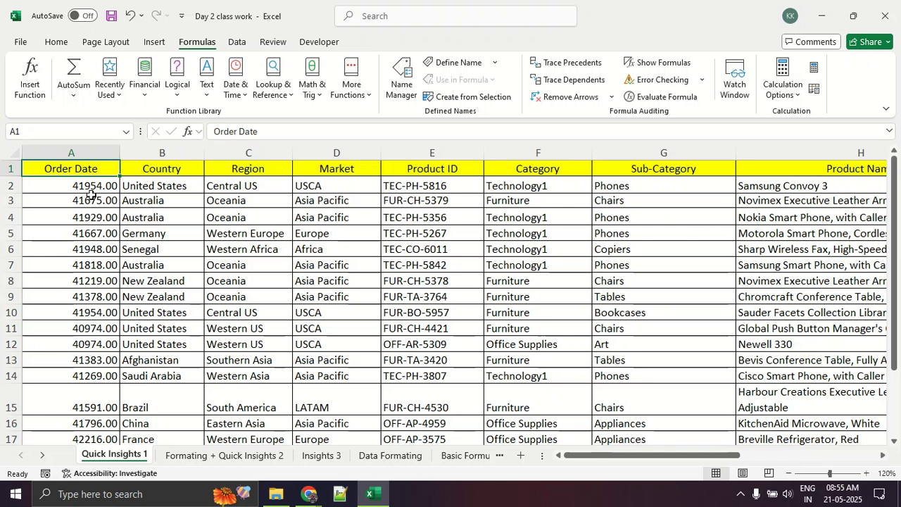
{"action": "left_click_drag", "start_coordinate": [90, 195], "coordinate": [107, 281]}
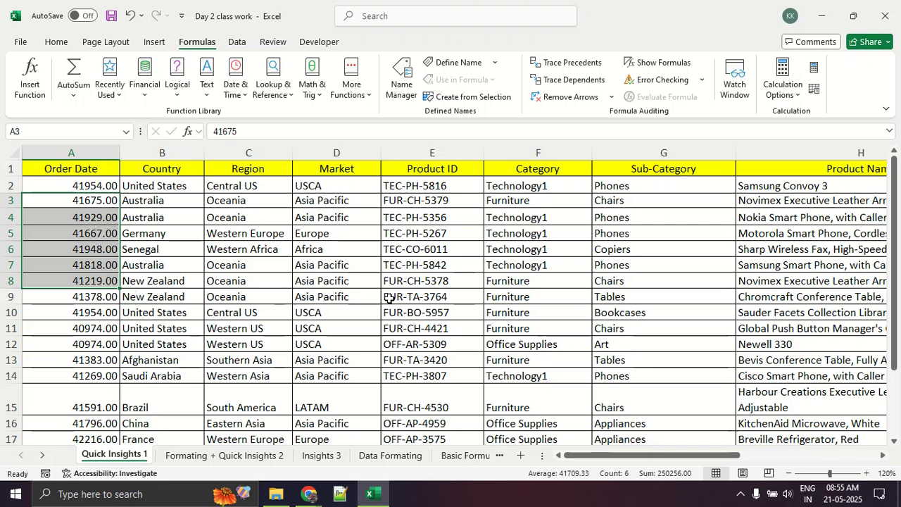
Switch to the Google Meet call, review who is in the meeting and close the participant list.
{"action": "left_click", "coordinate": [625, 407]}
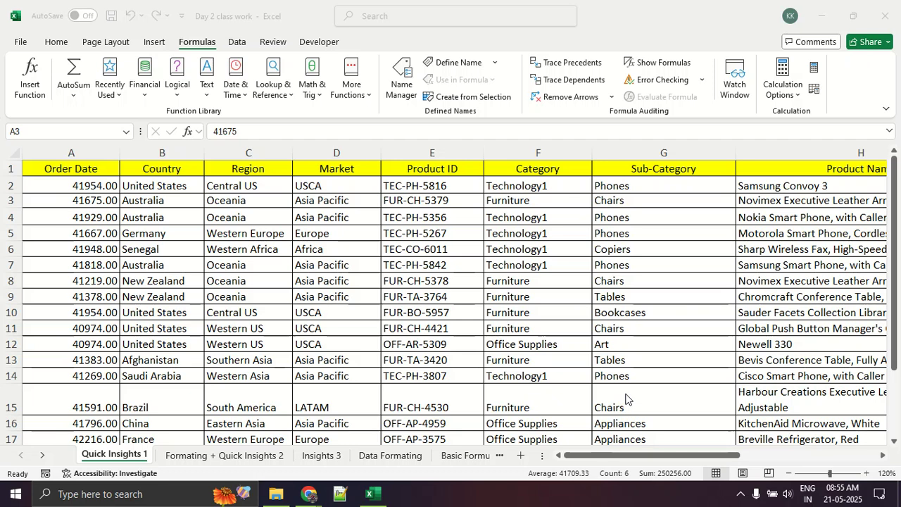
{"action": "left_click", "coordinate": [617, 134]}
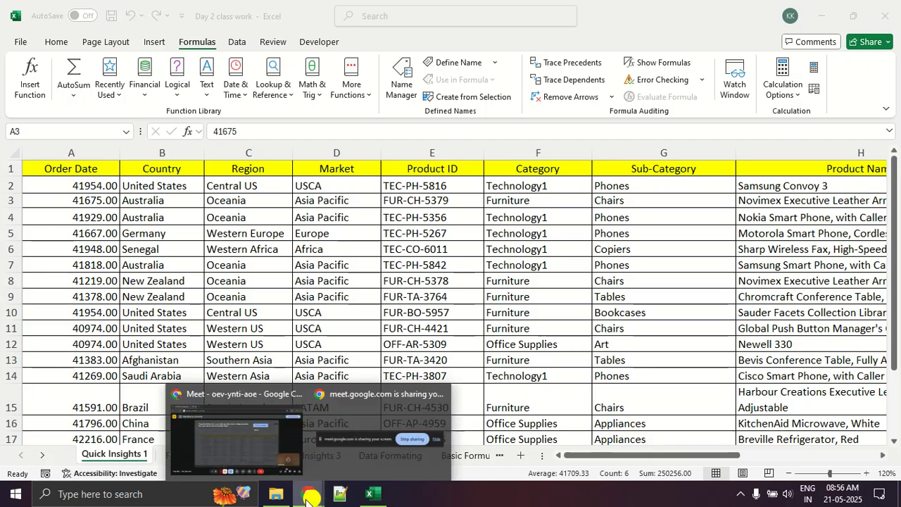
{"action": "left_click", "coordinate": [247, 444]}
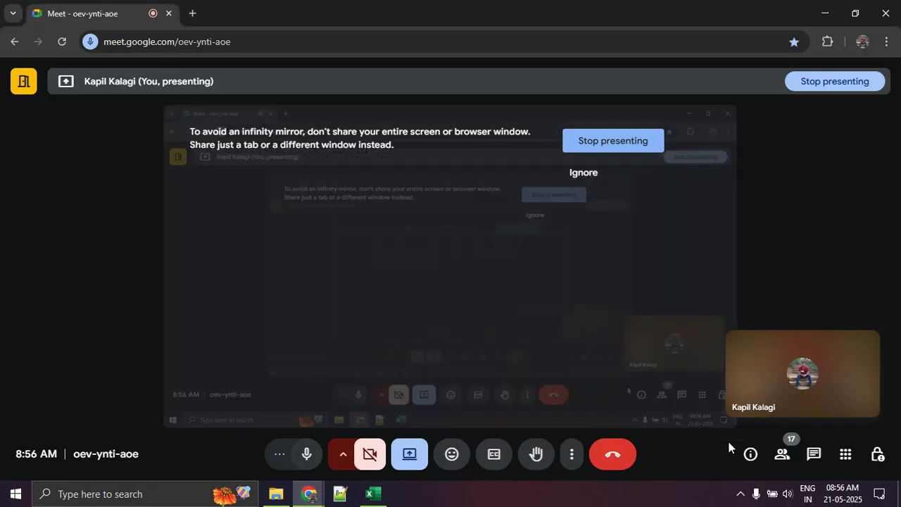
{"action": "left_click", "coordinate": [782, 454]}
{"action": "scroll", "coordinate": [768, 370], "scroll_direction": "down", "scroll_amount": 2}
{"action": "scroll", "coordinate": [768, 369], "scroll_direction": "down", "scroll_amount": 5}
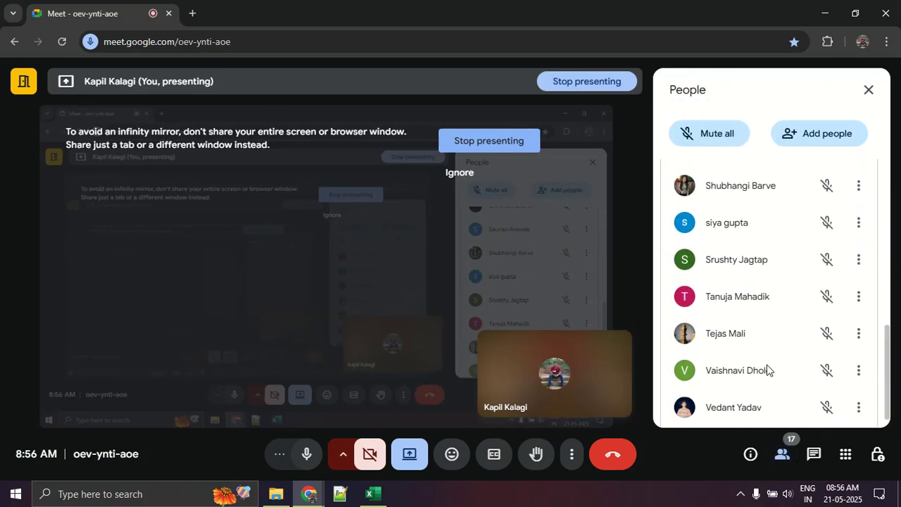
{"action": "scroll", "coordinate": [768, 367], "scroll_direction": "up", "scroll_amount": 5}
{"action": "scroll", "coordinate": [770, 362], "scroll_direction": "up", "scroll_amount": 3}
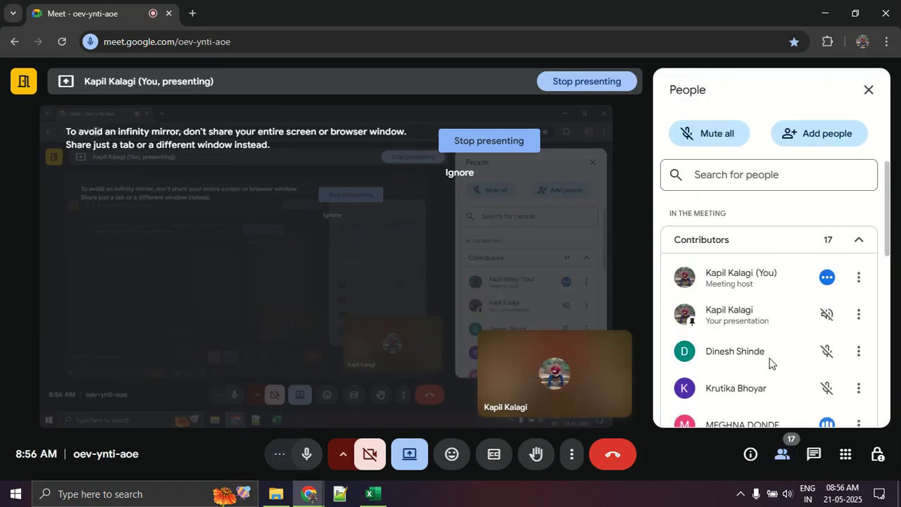
{"action": "scroll", "coordinate": [769, 362], "scroll_direction": "down", "scroll_amount": 2}
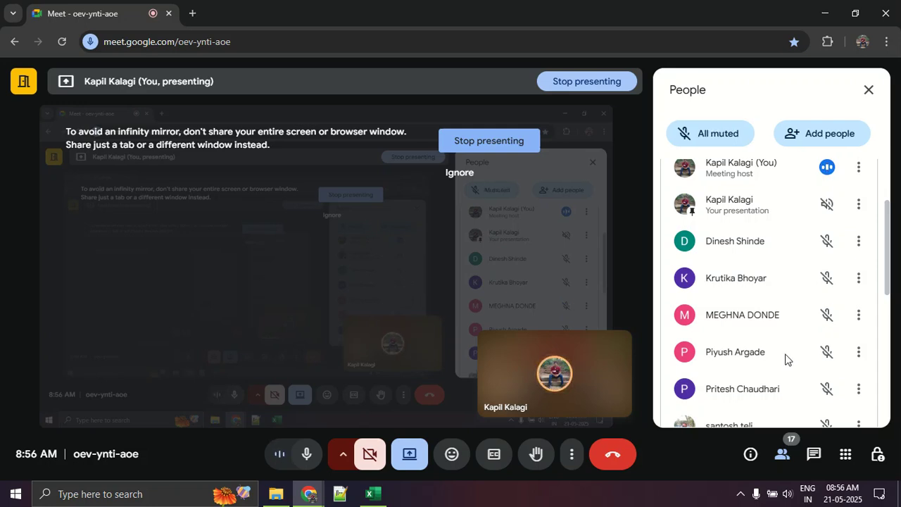
{"action": "left_click", "coordinate": [875, 108]}
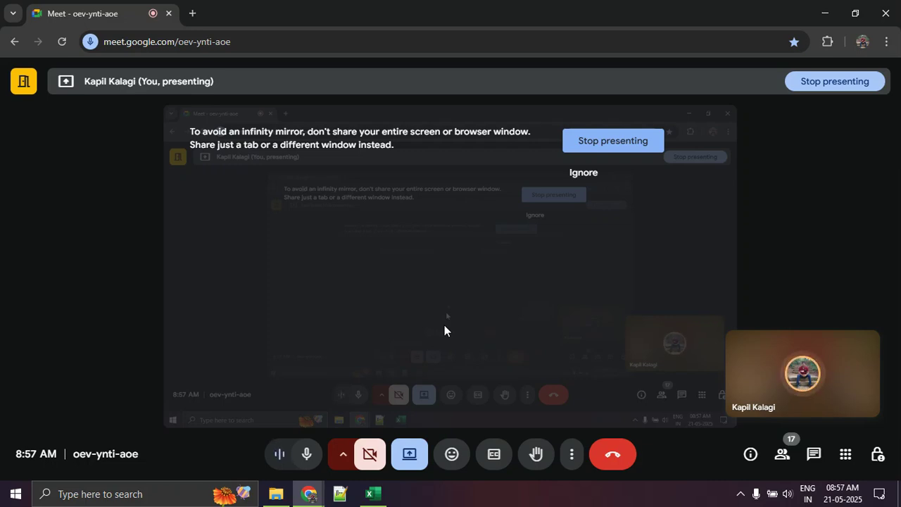
Switch back to the Excel workbook and select the Product Name values in H3:H9.
{"action": "key", "text": "alt+Tab"}
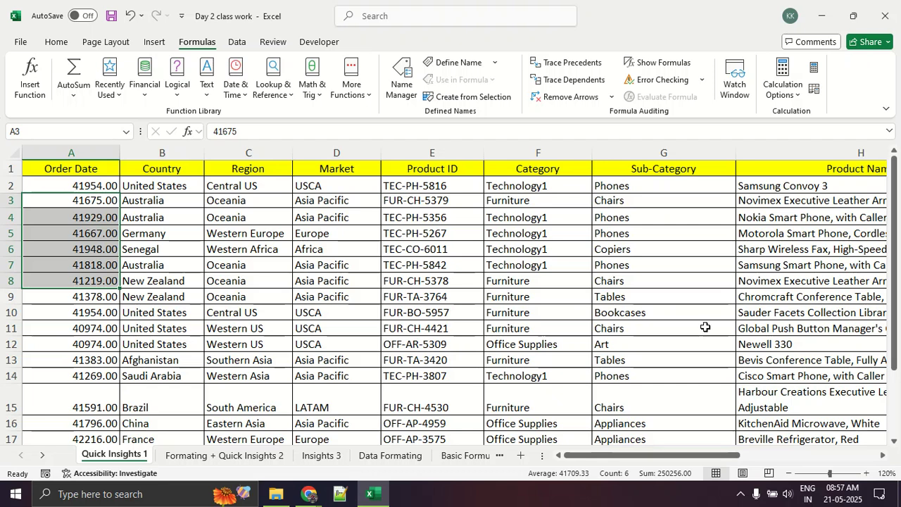
{"action": "left_click", "coordinate": [805, 200]}
{"action": "left_click_drag", "start_coordinate": [805, 200], "coordinate": [803, 296]}
{"action": "left_click_drag", "start_coordinate": [687, 455], "coordinate": [813, 455]}
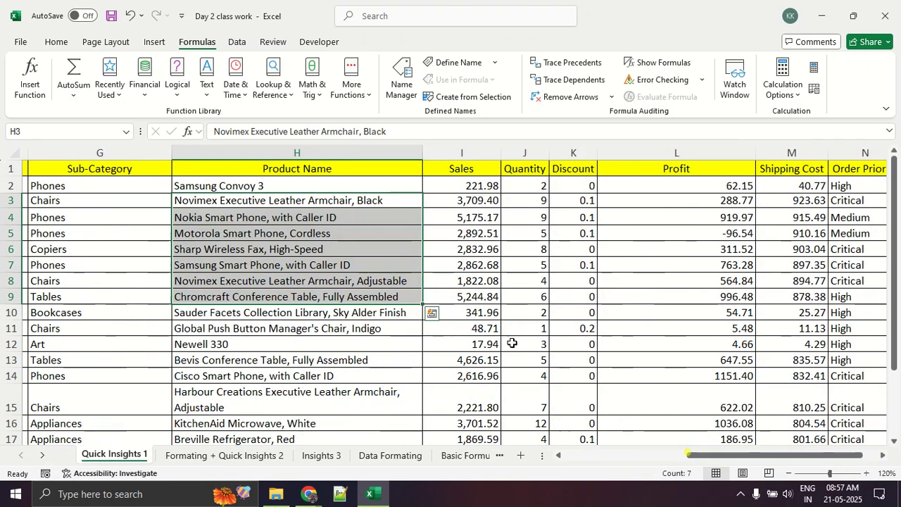
{"action": "left_click_drag", "start_coordinate": [723, 456], "coordinate": [684, 458]}
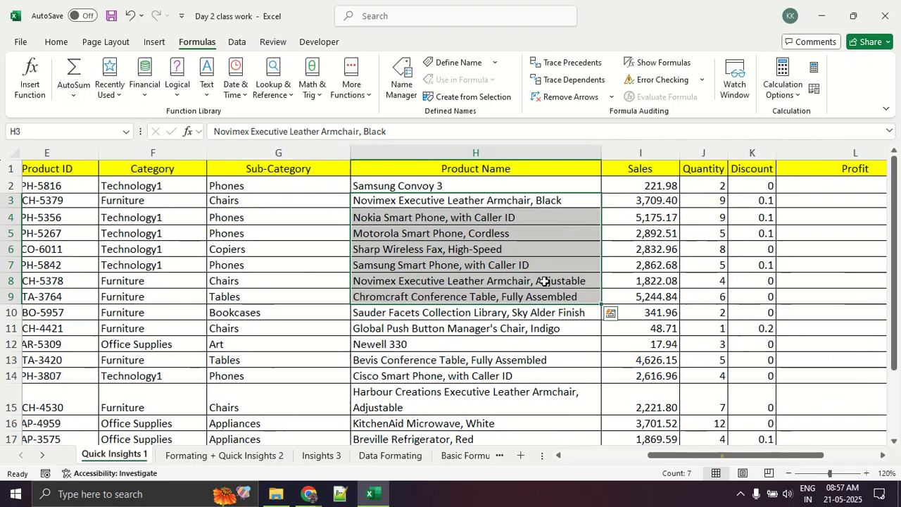
Apply the Text number format to the Product Name values in H2:H12.
{"action": "left_click", "coordinate": [532, 247]}
{"action": "left_click_drag", "start_coordinate": [513, 188], "coordinate": [519, 346]}
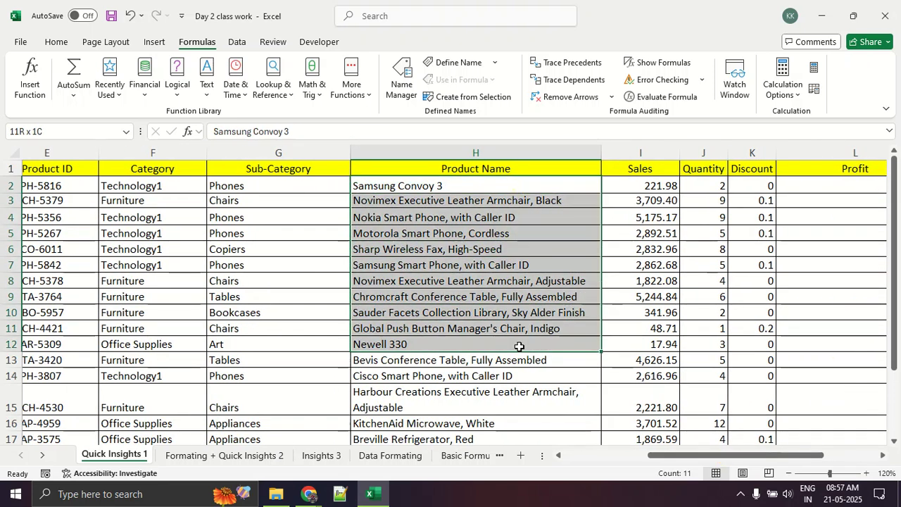
{"action": "right_click", "coordinate": [458, 230]}
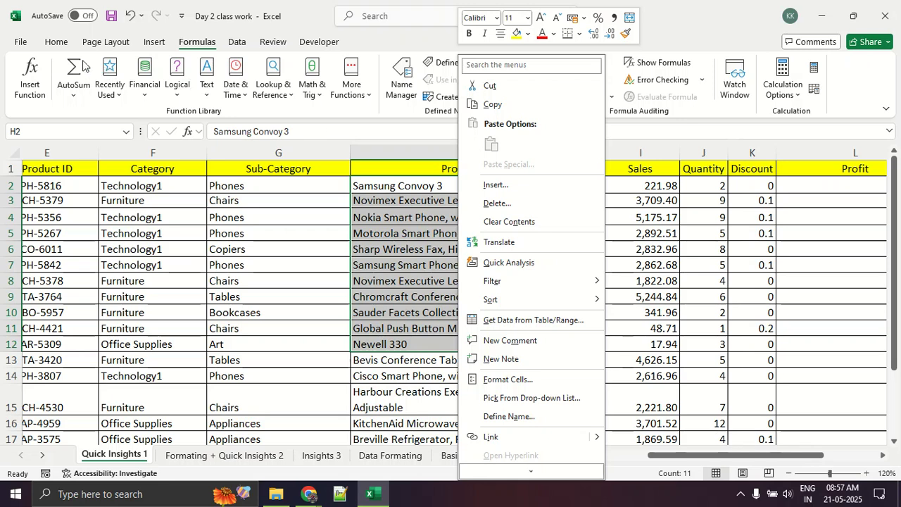
{"action": "left_click", "coordinate": [56, 42]}
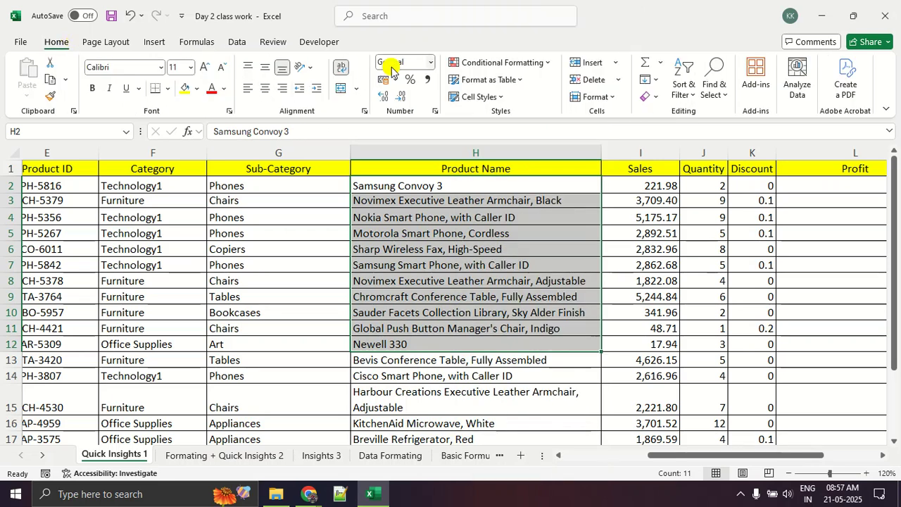
{"action": "left_click", "coordinate": [418, 63]}
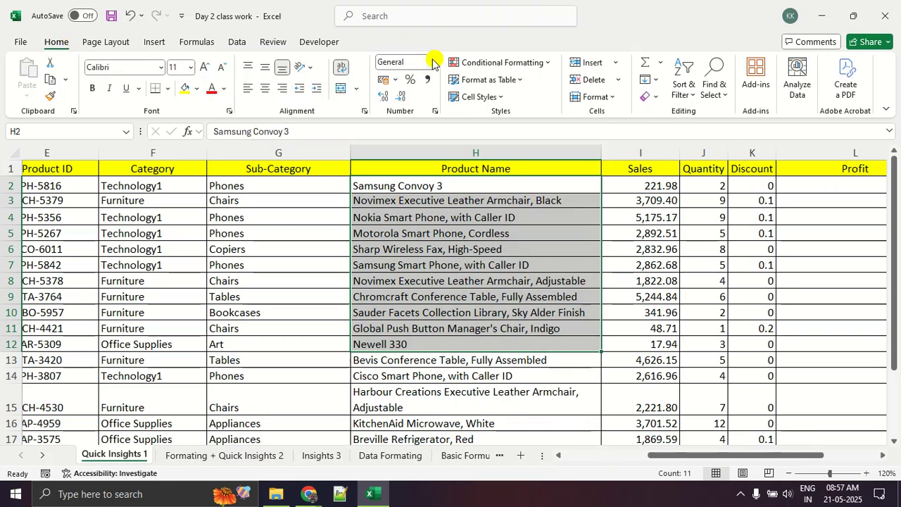
{"action": "left_click", "coordinate": [430, 62]}
{"action": "scroll", "coordinate": [450, 283], "scroll_direction": "down", "scroll_amount": 1}
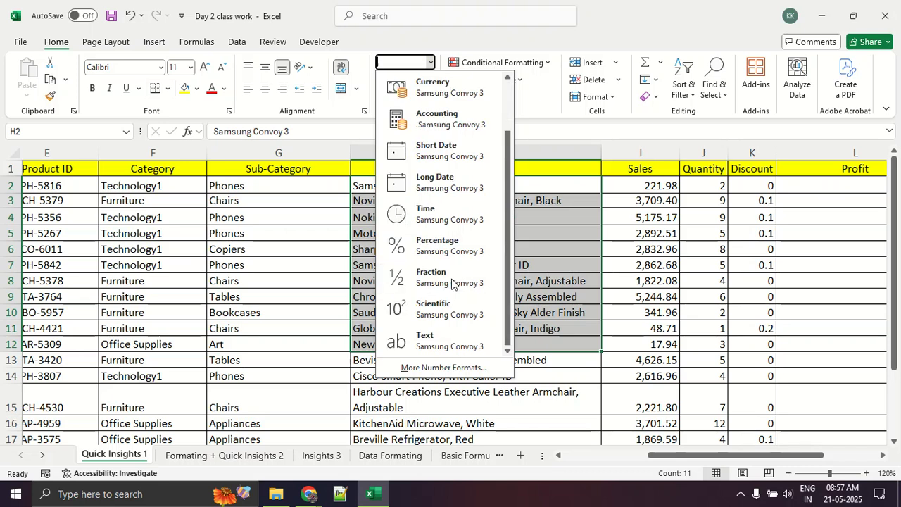
{"action": "left_click", "coordinate": [437, 344]}
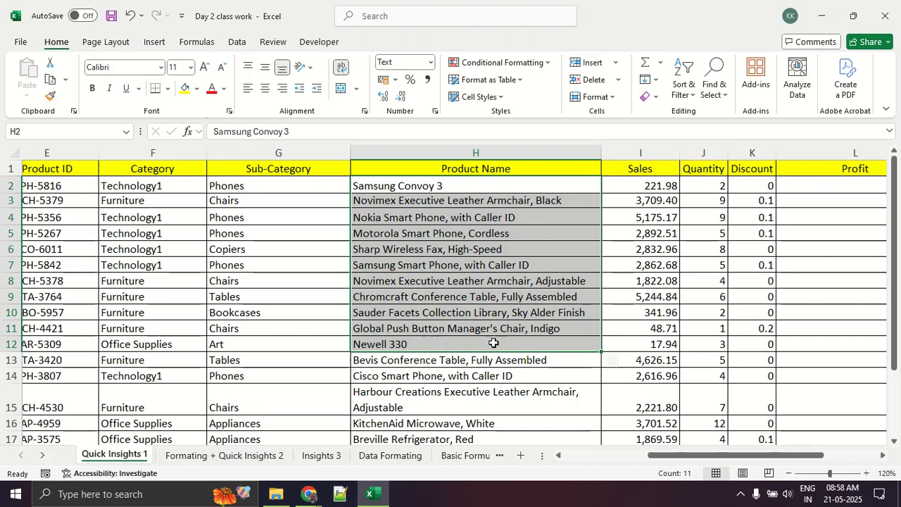
Check the number format of the Sales values in I2:I10, and return to cell A2 in the Order Date column.
{"action": "left_click_drag", "start_coordinate": [646, 187], "coordinate": [646, 320]}
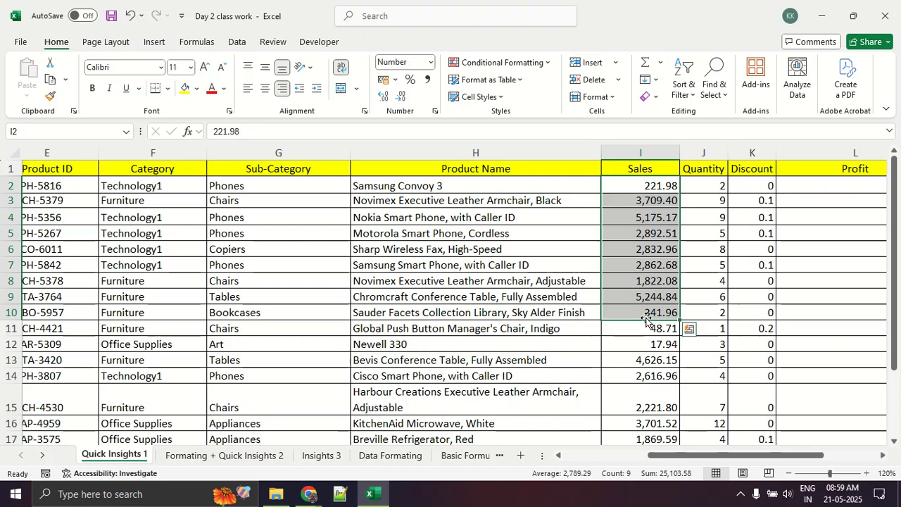
{"action": "key", "text": "Left"}
{"action": "key", "text": "Left"}
{"action": "key", "text": "Left"}
{"action": "key", "text": "Home"}
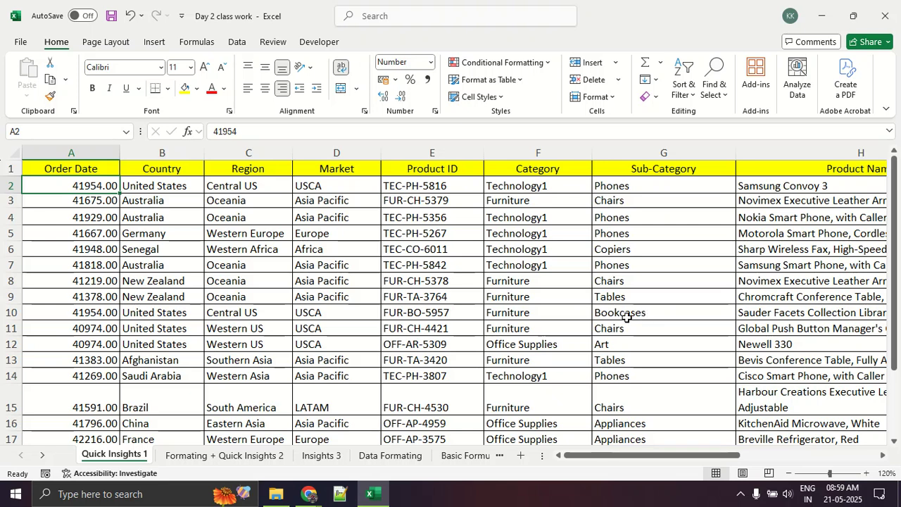
Total the number-formatted Order Date values A2:A20 in cell A21 with AutoSum.
{"action": "left_click_drag", "start_coordinate": [46, 199], "coordinate": [45, 422]}
{"action": "scroll", "coordinate": [46, 421], "scroll_direction": "down", "scroll_amount": 3}
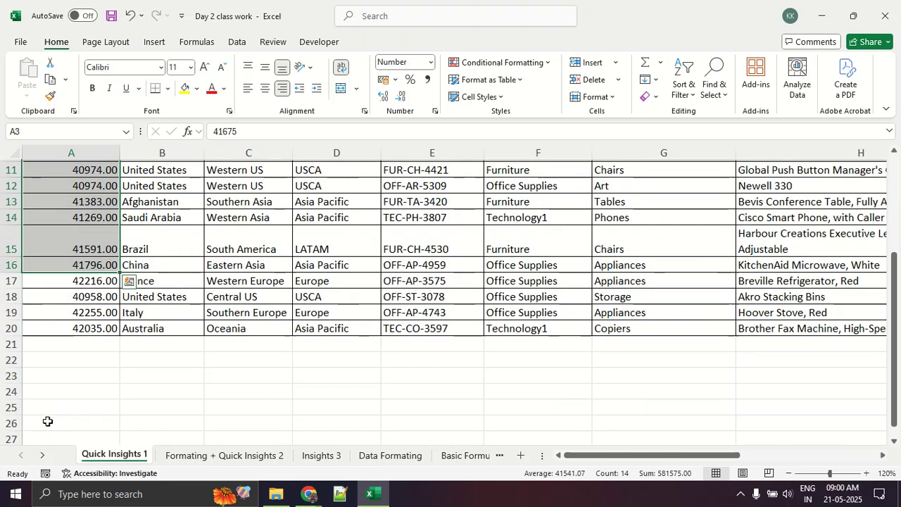
{"action": "left_click", "coordinate": [44, 344]}
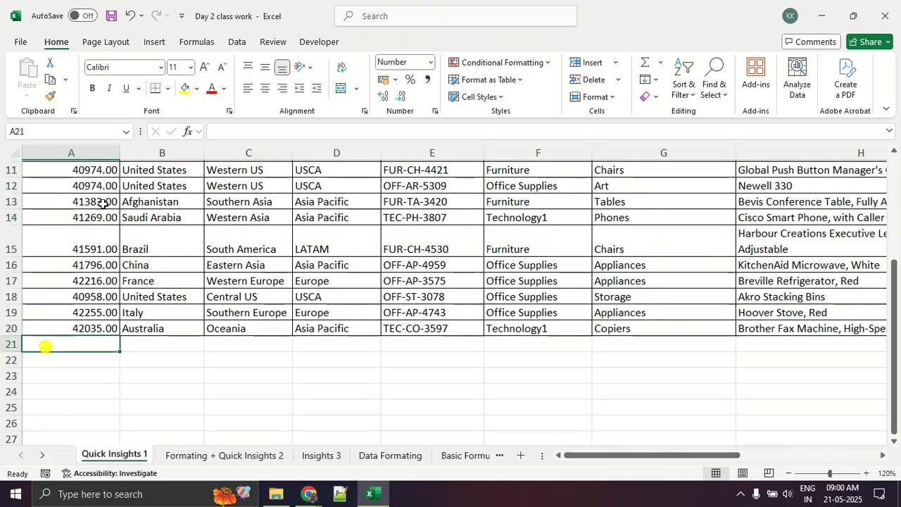
{"action": "left_click", "coordinate": [153, 41]}
{"action": "left_click", "coordinate": [194, 41]}
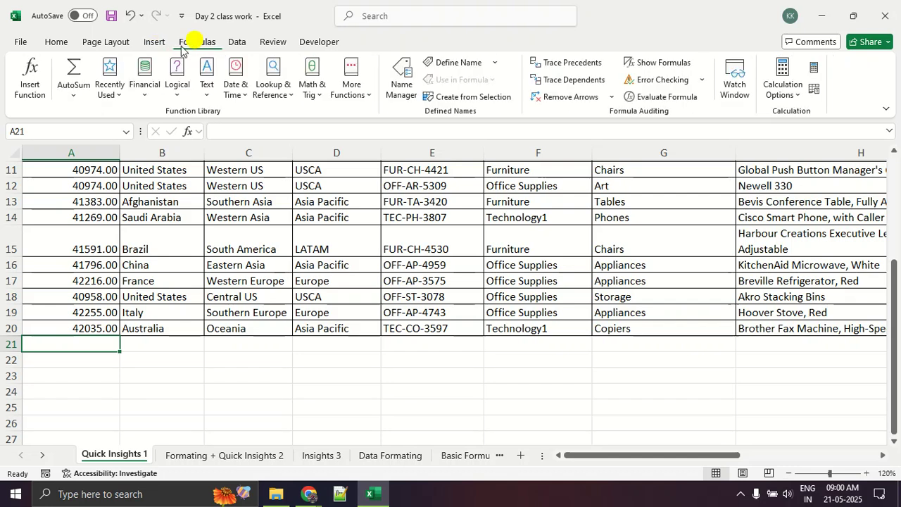
{"action": "left_click", "coordinate": [73, 69]}
{"action": "key", "text": "Return"}
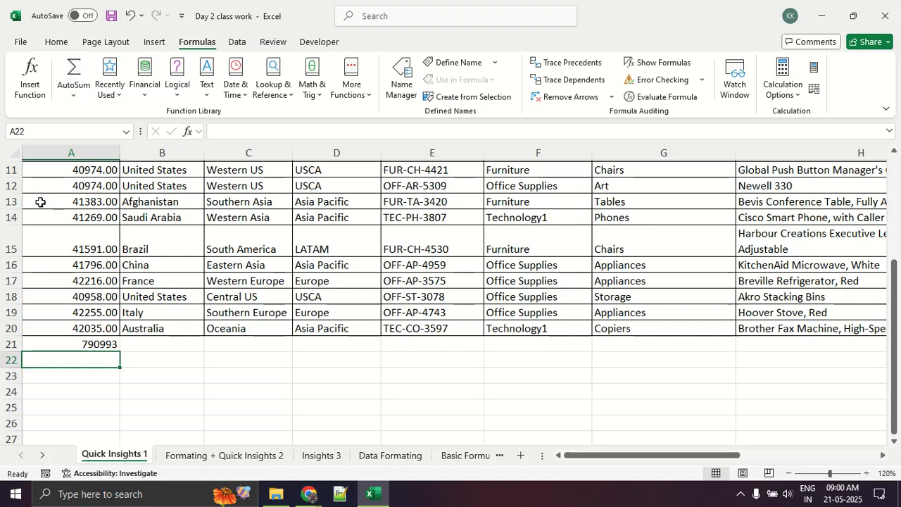
Inspect the SUM formula in cell A21 and delete it.
{"action": "left_click", "coordinate": [94, 345]}
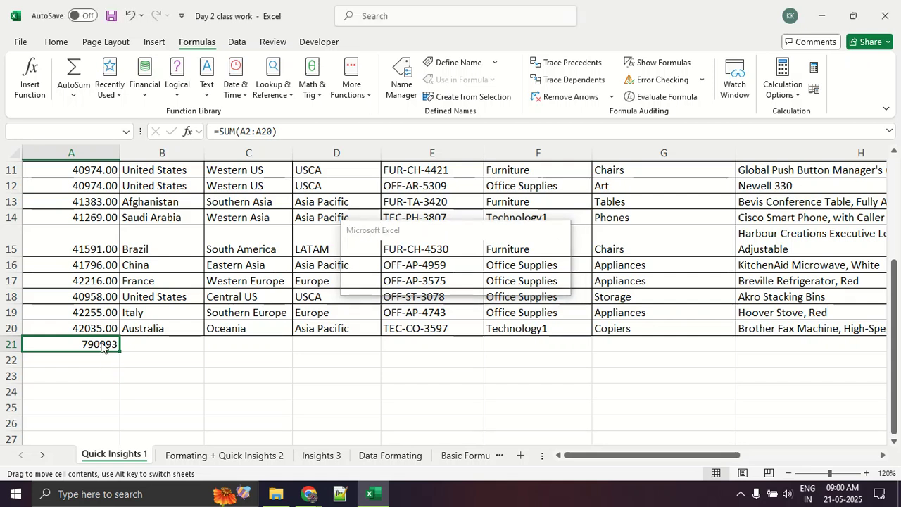
{"action": "left_click", "coordinate": [85, 344]}
{"action": "key", "text": "Delete"}
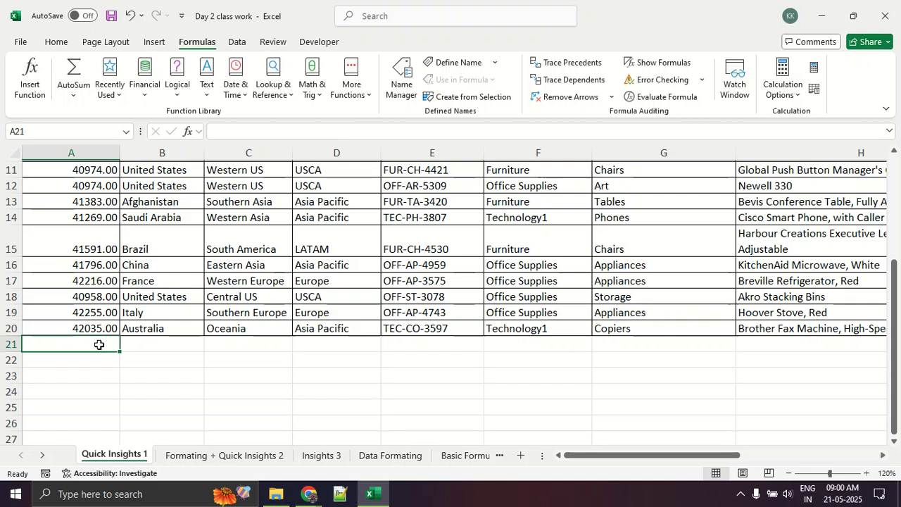
Format the Order Date values in A2:A20 as Date with the *14 March 2012 type and the English (India) locale.
{"action": "scroll", "coordinate": [99, 345], "scroll_direction": "up", "scroll_amount": 4}
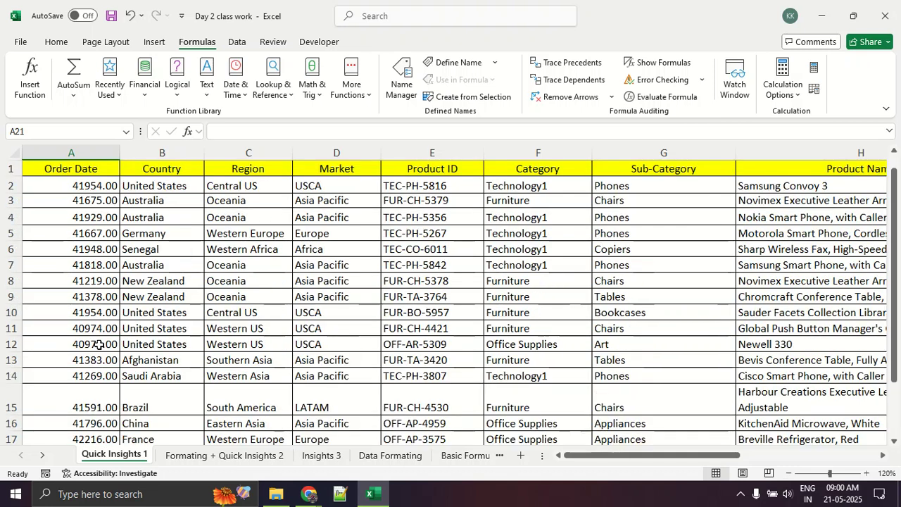
{"action": "left_click_drag", "start_coordinate": [91, 186], "coordinate": [87, 421]}
{"action": "right_click", "coordinate": [69, 329]}
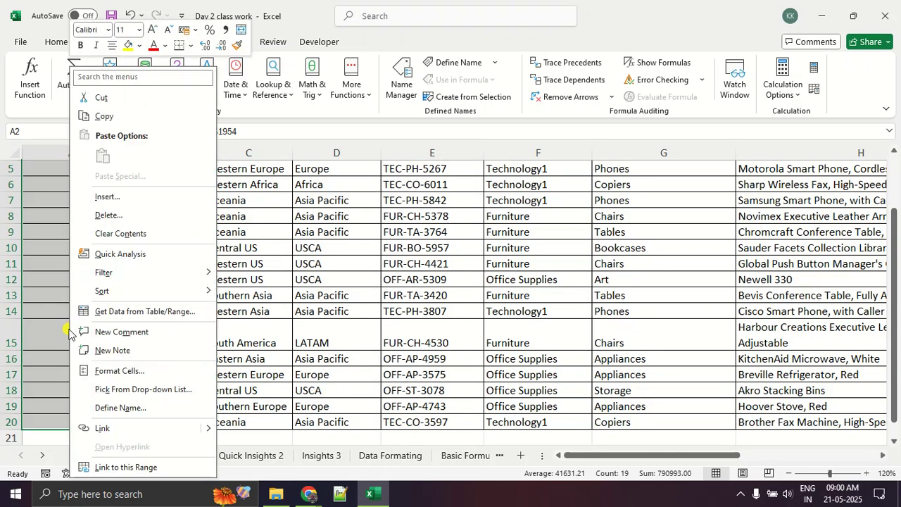
{"action": "left_click", "coordinate": [147, 370]}
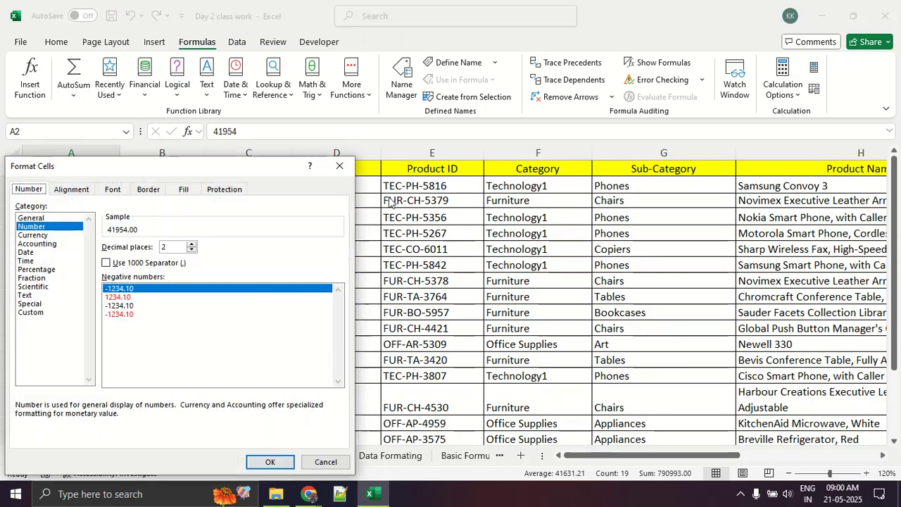
{"action": "left_click_drag", "start_coordinate": [225, 171], "coordinate": [512, 94]}
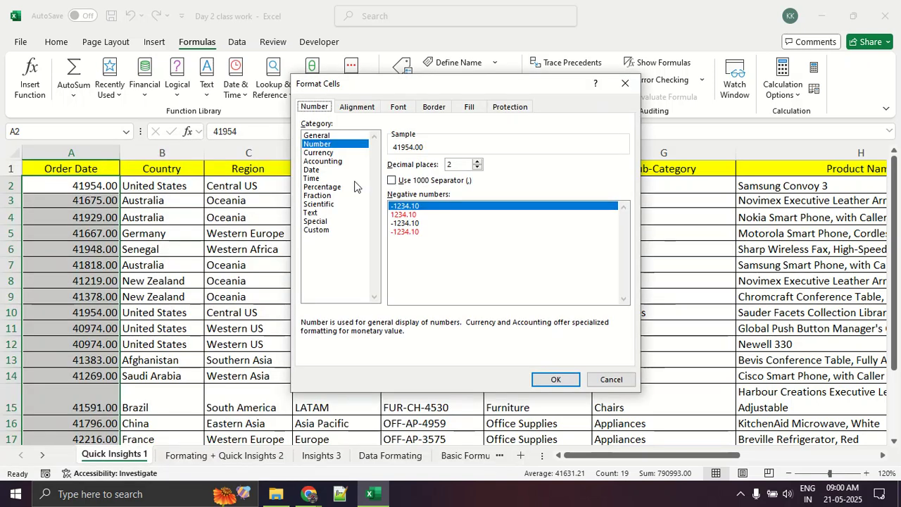
{"action": "left_click", "coordinate": [319, 171]}
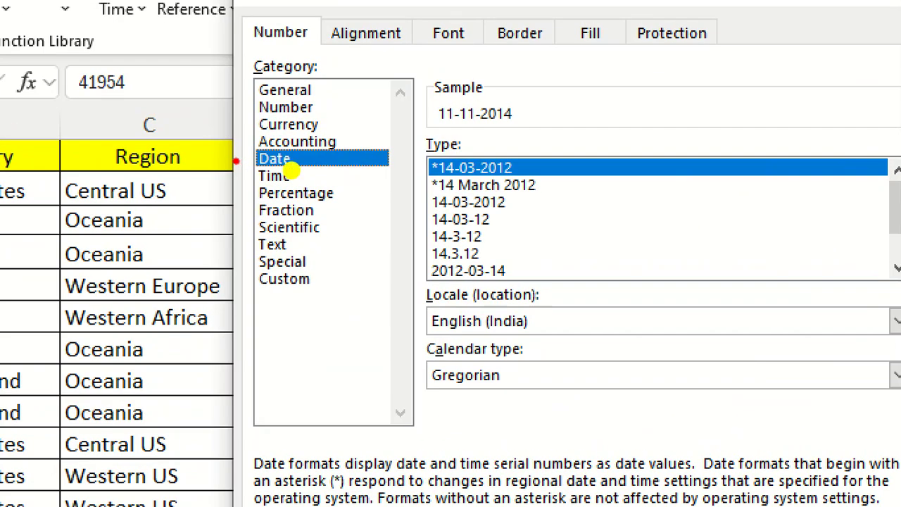
{"action": "left_click_drag", "start_coordinate": [236, 161], "coordinate": [334, 162]}
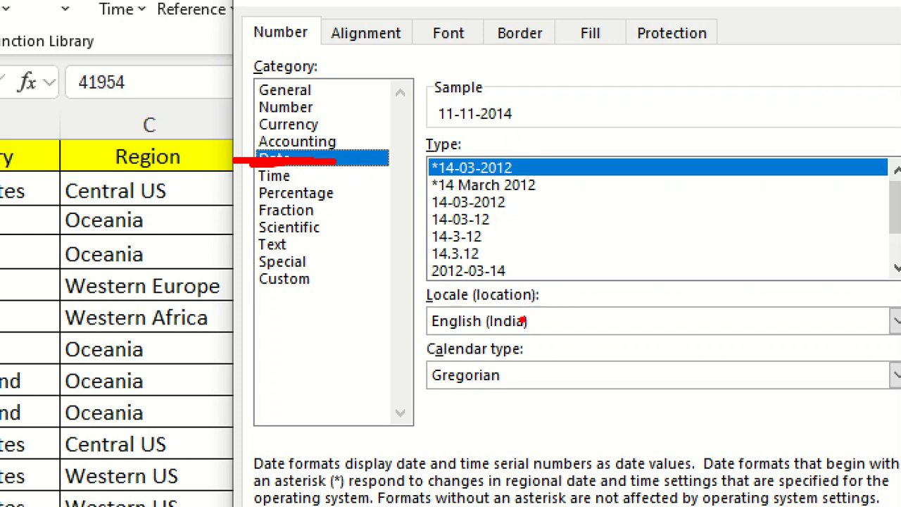
{"action": "mouse_move", "coordinate": [518, 283]}
{"action": "left_mouse_down"}
{"action": "mouse_move", "coordinate": [611, 312]}
{"action": "mouse_move", "coordinate": [479, 282]}
{"action": "left_mouse_up"}
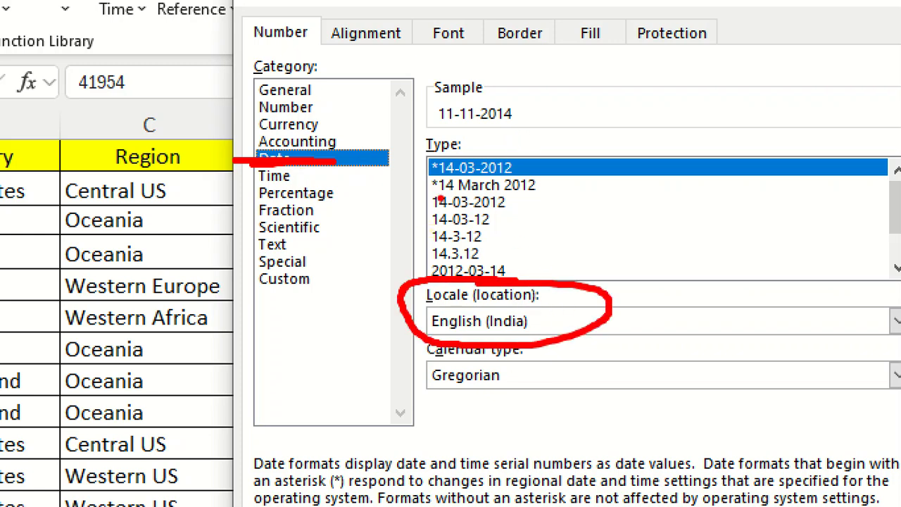
{"action": "left_click", "coordinate": [493, 203]}
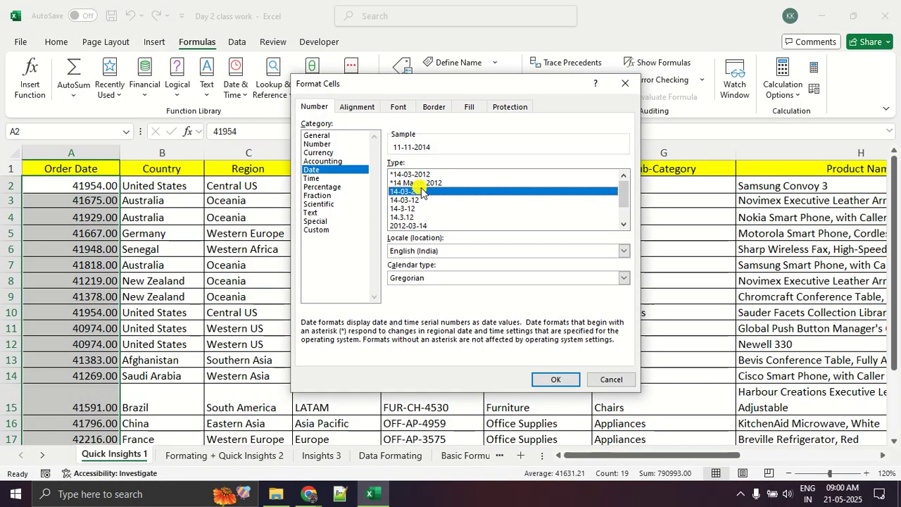
{"action": "left_click", "coordinate": [419, 183]}
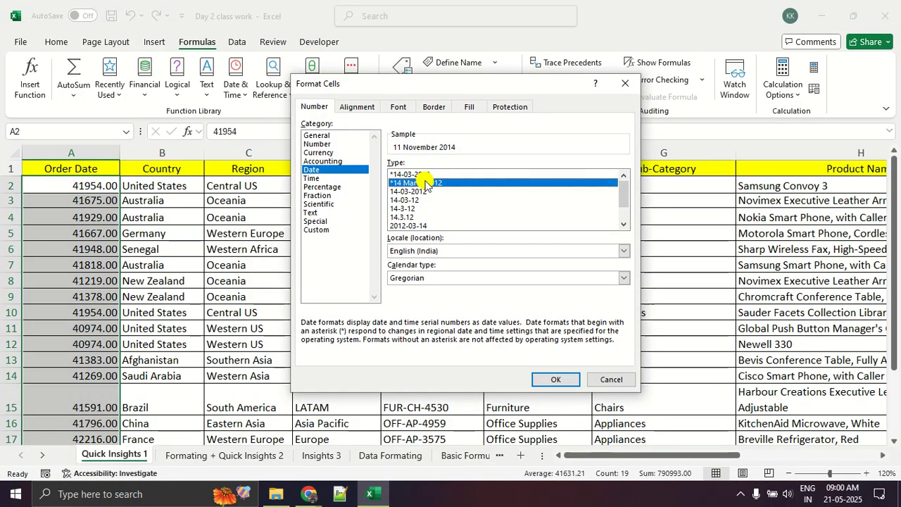
{"action": "left_click", "coordinate": [556, 380]}
{"action": "left_click", "coordinate": [172, 330]}
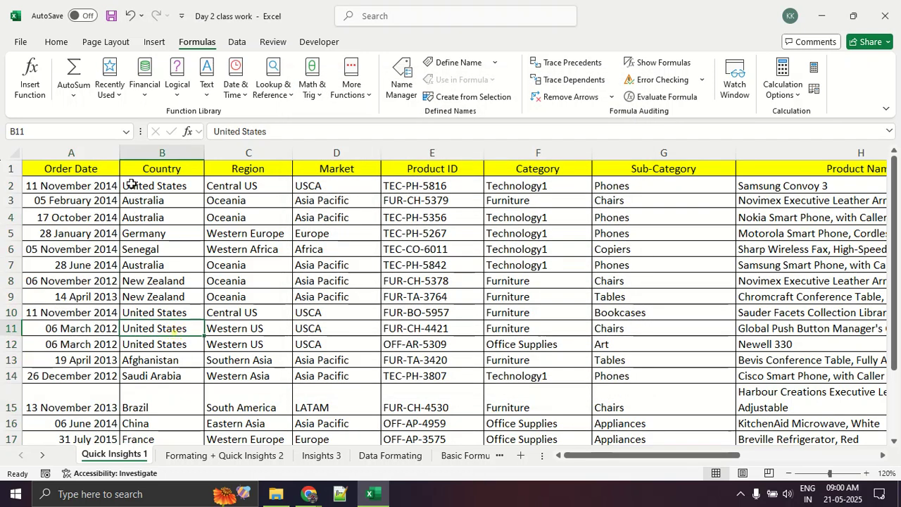
Widen the Order Date column to give the long dates more room.
{"action": "left_click", "coordinate": [124, 153]}
{"action": "left_click", "coordinate": [73, 201]}
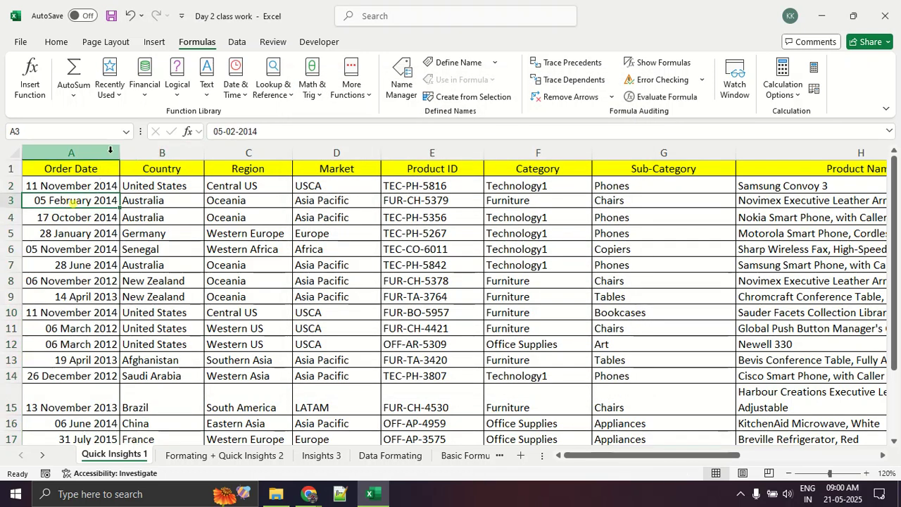
{"action": "left_click_drag", "start_coordinate": [121, 153], "coordinate": [144, 153]}
{"action": "left_click", "coordinate": [110, 261]}
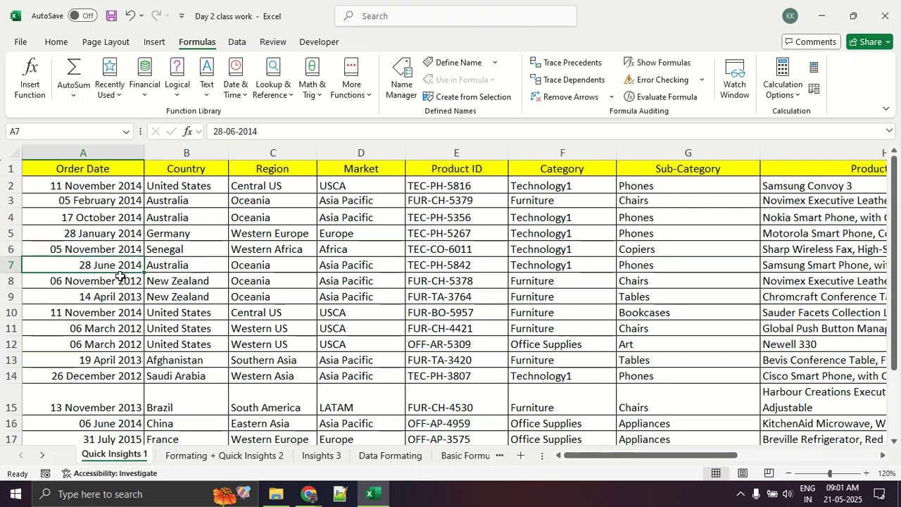
Review the sheet's columns from Order Date across to Order Priority and return to the Order Date column.
{"action": "scroll", "coordinate": [119, 282], "scroll_direction": "down", "scroll_amount": 5}
{"action": "scroll", "coordinate": [119, 286], "scroll_direction": "up", "scroll_amount": 5}
{"action": "left_click_drag", "start_coordinate": [592, 460], "coordinate": [592, 462]}
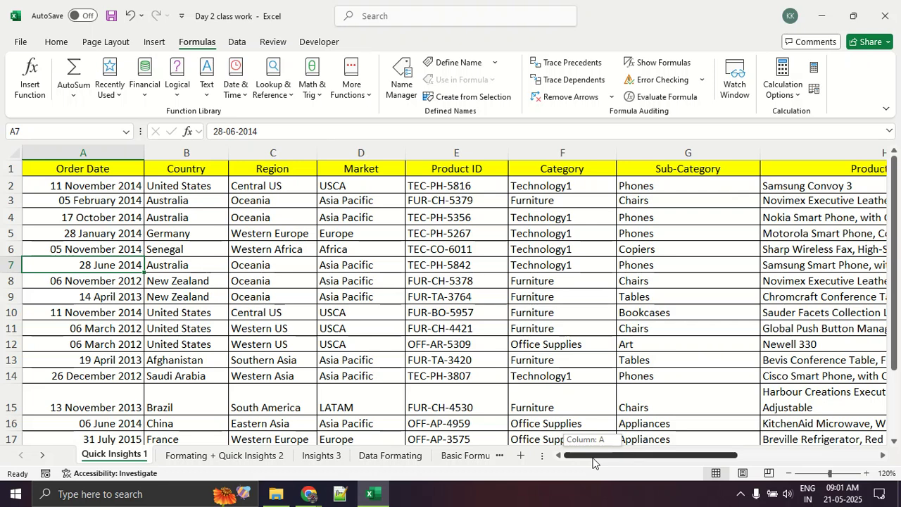
{"action": "left_click_drag", "start_coordinate": [592, 461], "coordinate": [637, 462]}
{"action": "left_click_drag", "start_coordinate": [725, 454], "coordinate": [855, 451]}
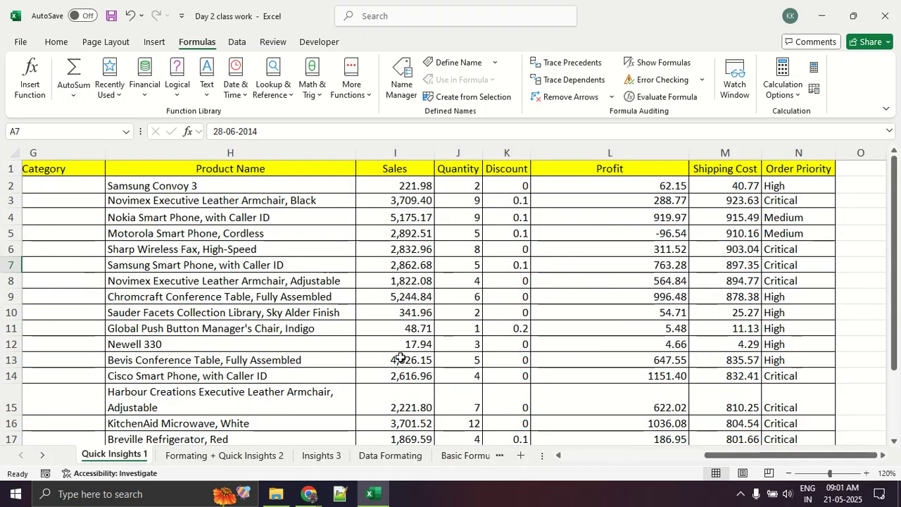
{"action": "scroll", "coordinate": [382, 347], "scroll_direction": "down", "scroll_amount": 2}
{"action": "scroll", "coordinate": [382, 348], "scroll_direction": "up", "scroll_amount": 2}
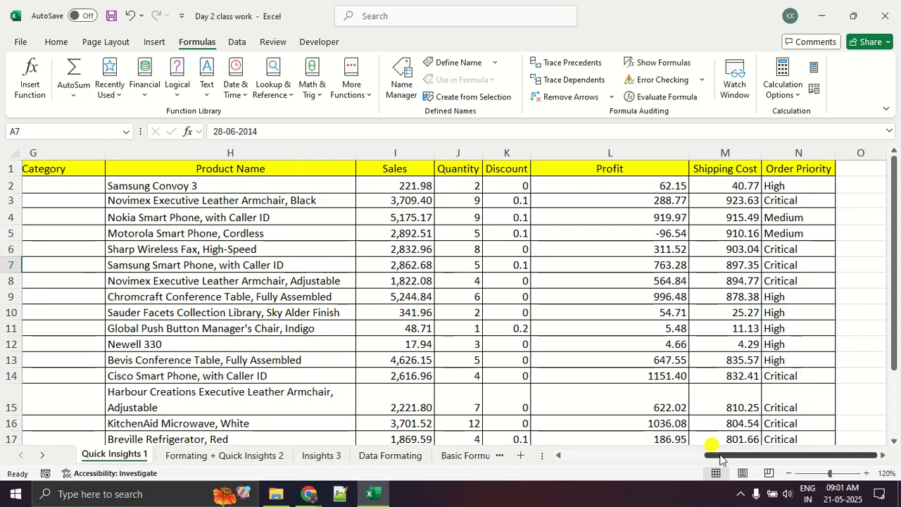
{"action": "left_click_drag", "start_coordinate": [723, 451], "coordinate": [582, 451]}
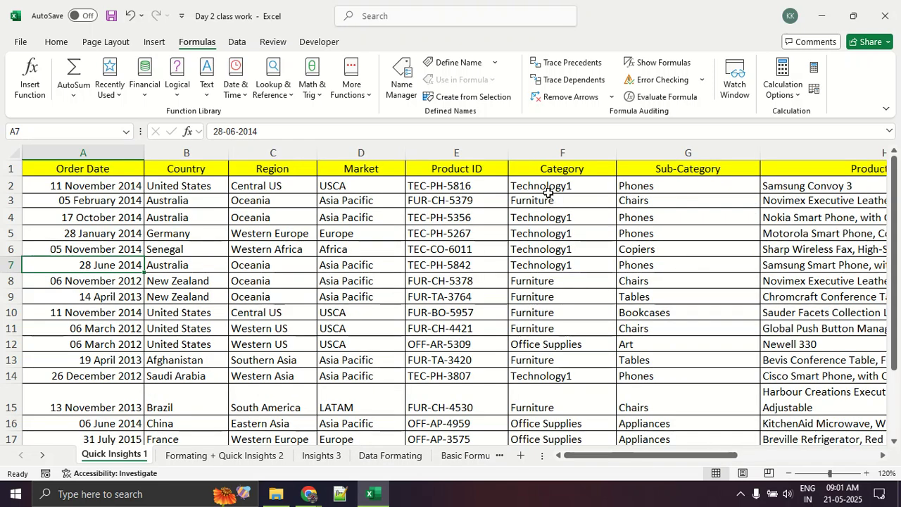
Format the Category, Sub-Category and Product Name values in F2:H20 as Text.
{"action": "left_click_drag", "start_coordinate": [532, 185], "coordinate": [840, 188]}
{"action": "left_click_drag", "start_coordinate": [839, 264], "coordinate": [814, 424]}
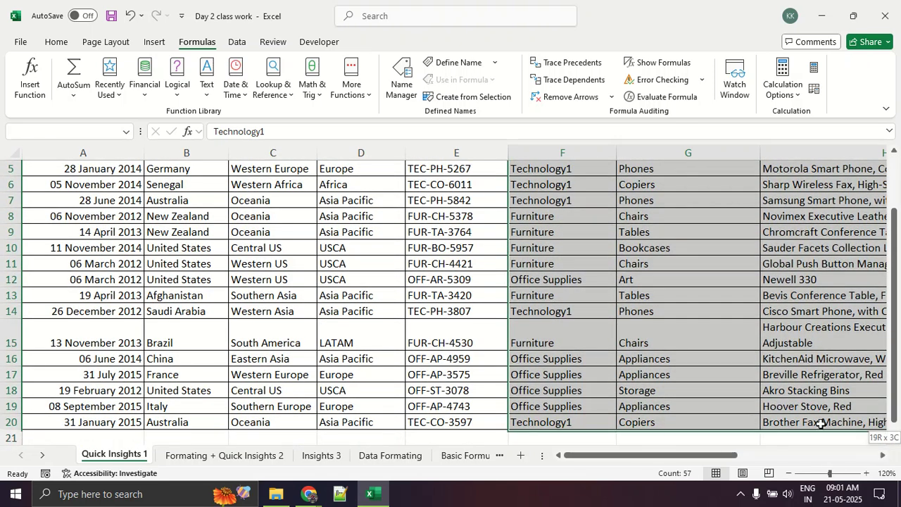
{"action": "right_click", "coordinate": [669, 337]}
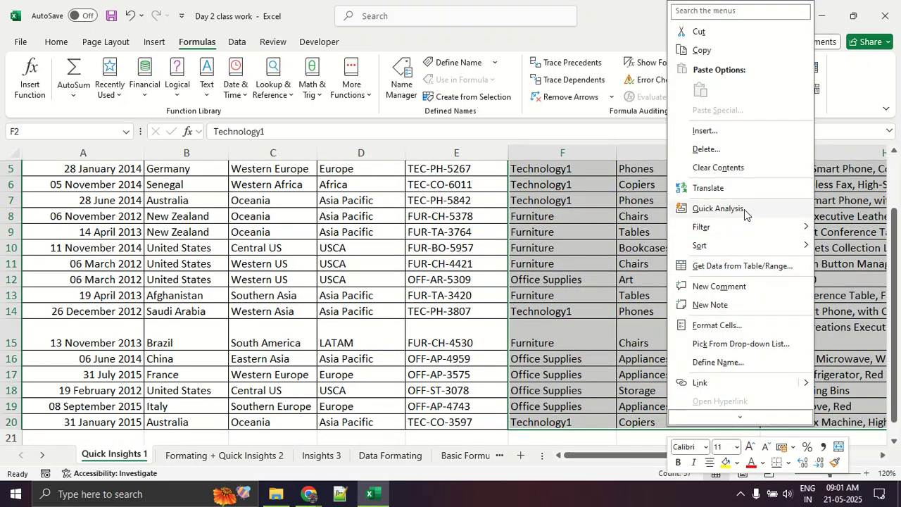
{"action": "left_click", "coordinate": [728, 325]}
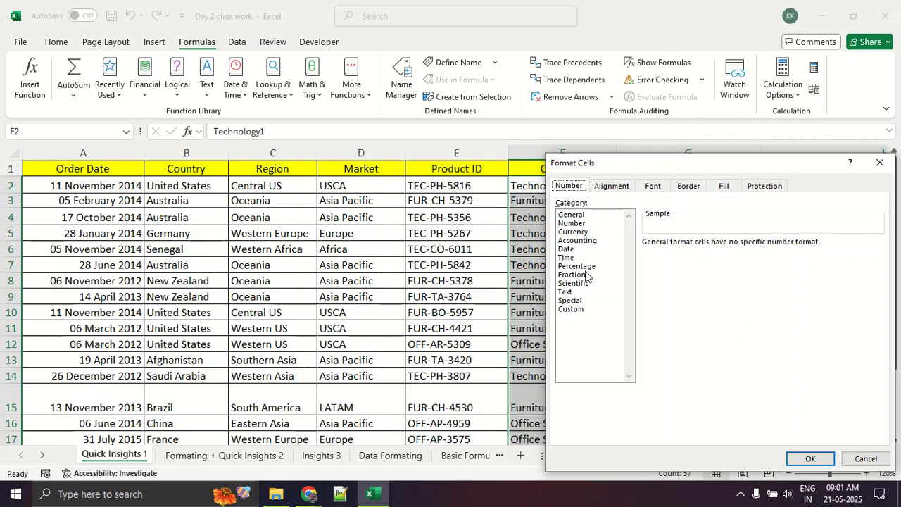
{"action": "left_click", "coordinate": [567, 292]}
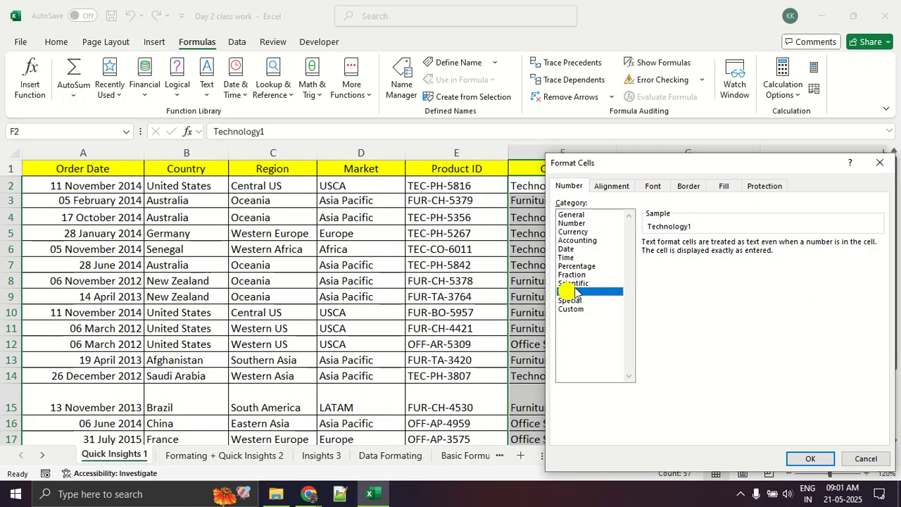
{"action": "left_click_drag", "start_coordinate": [646, 163], "coordinate": [279, 96]}
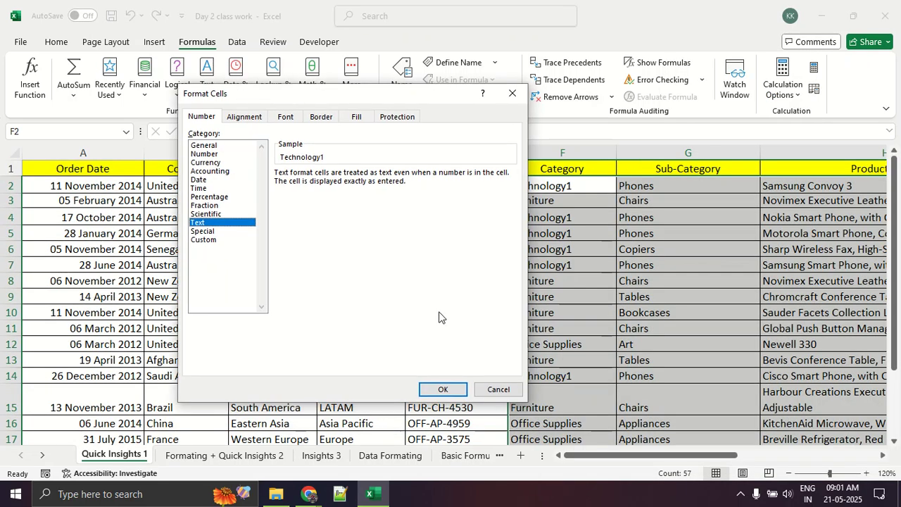
{"action": "left_click", "coordinate": [443, 389]}
{"action": "left_click", "coordinate": [456, 361]}
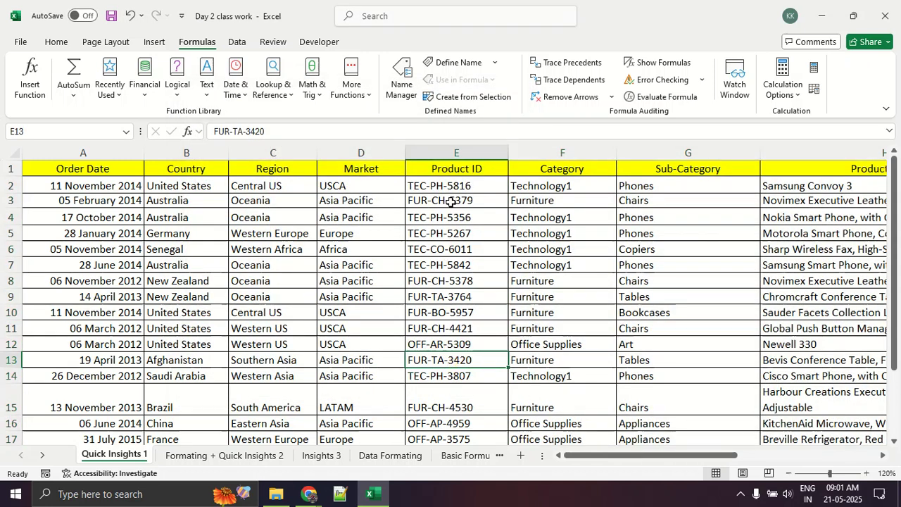
Apply the General number format to the Product ID values in E2:E19.
{"action": "left_click_drag", "start_coordinate": [454, 185], "coordinate": [468, 400]}
{"action": "right_click", "coordinate": [462, 324]}
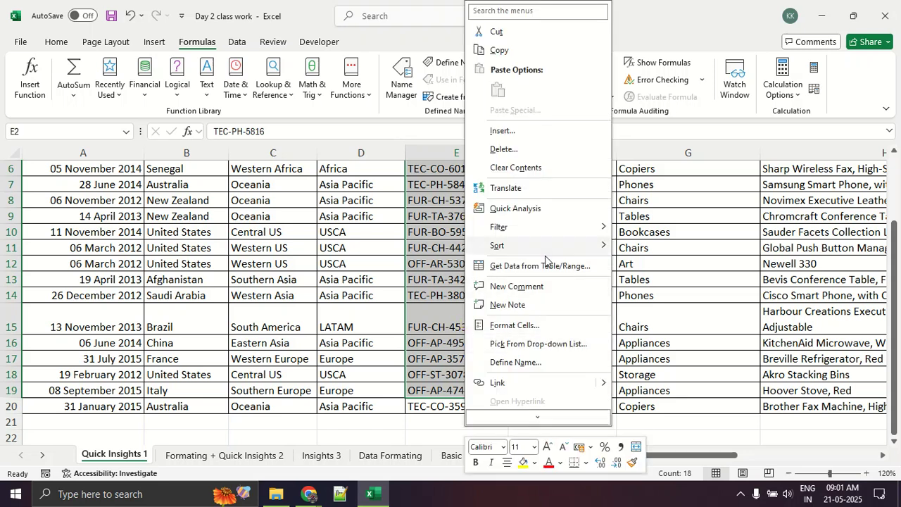
{"action": "left_click", "coordinate": [522, 324]}
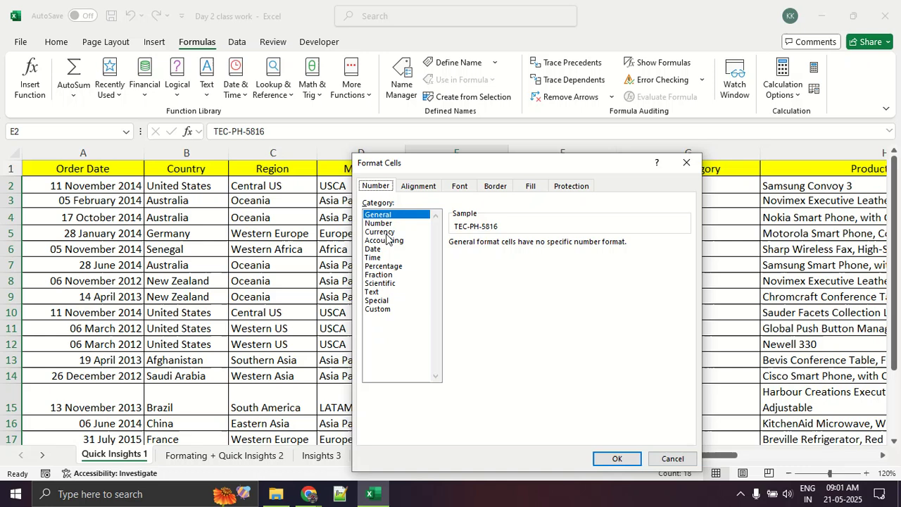
{"action": "left_click_drag", "start_coordinate": [496, 165], "coordinate": [390, 66]}
{"action": "left_click", "coordinate": [518, 358]}
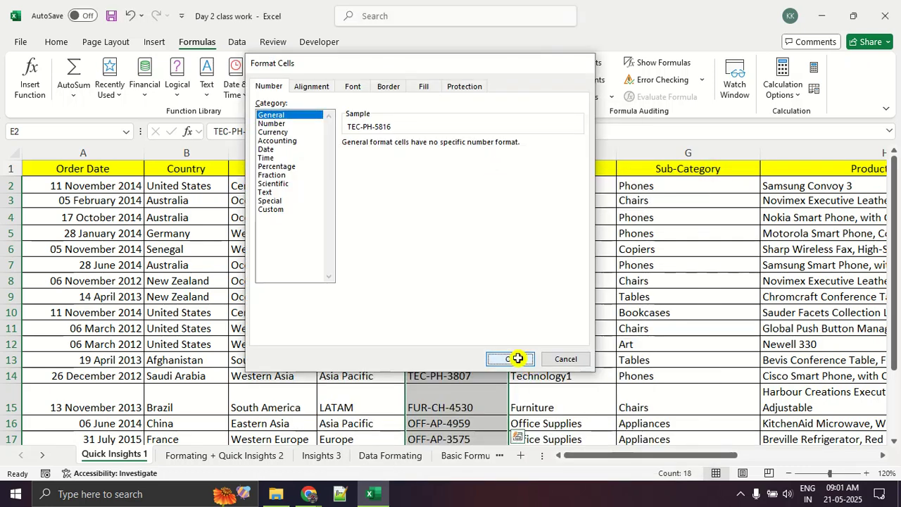
Review the columns from Product Name to Order Priority, check the Google Meet window and return to the Excel workbook.
{"action": "left_click_drag", "start_coordinate": [675, 459], "coordinate": [838, 461]}
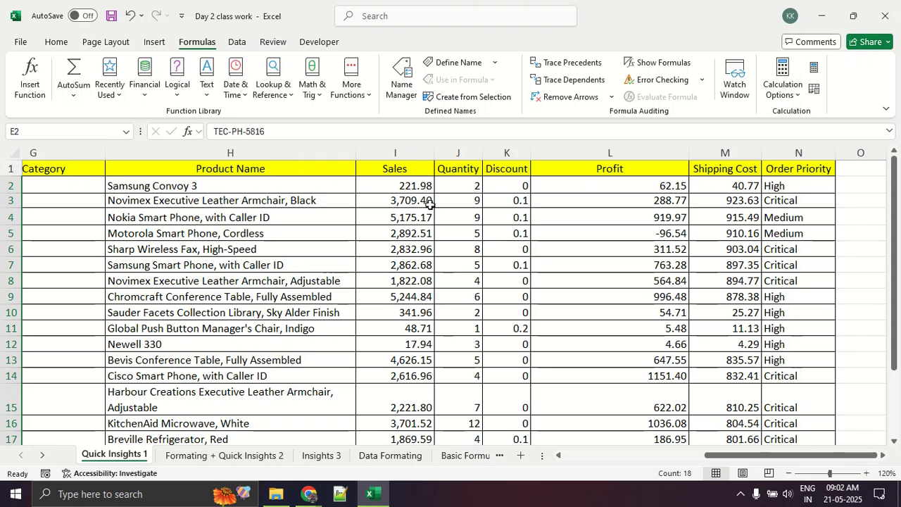
{"action": "scroll", "coordinate": [448, 283], "scroll_direction": "down", "scroll_amount": 5}
{"action": "scroll", "coordinate": [449, 286], "scroll_direction": "up", "scroll_amount": 5}
{"action": "scroll", "coordinate": [493, 208], "scroll_direction": "down", "scroll_amount": 5}
{"action": "scroll", "coordinate": [493, 240], "scroll_direction": "up", "scroll_amount": 3}
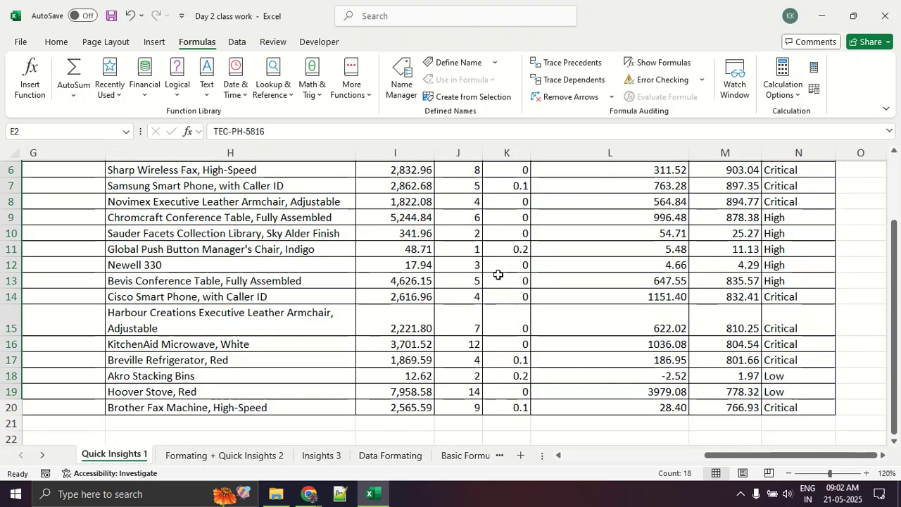
{"action": "scroll", "coordinate": [497, 274], "scroll_direction": "up", "scroll_amount": 2}
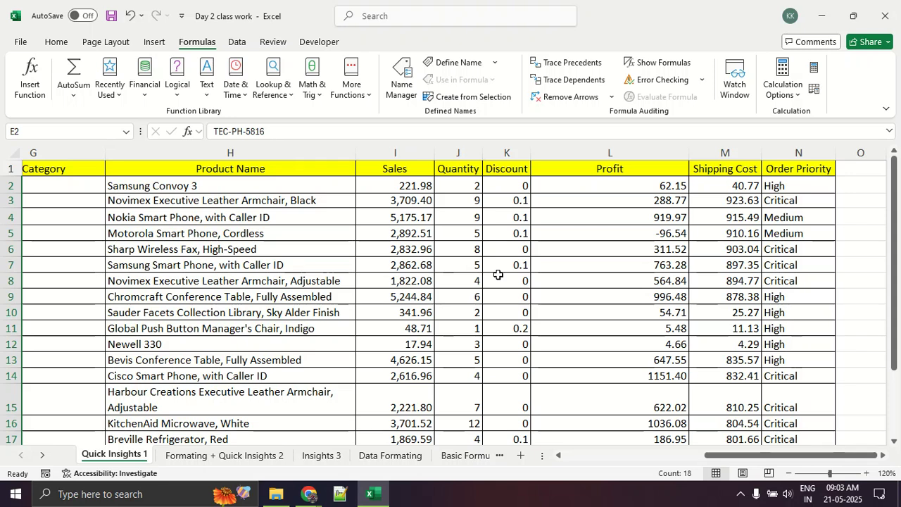
{"action": "key", "text": "alt+Tab"}
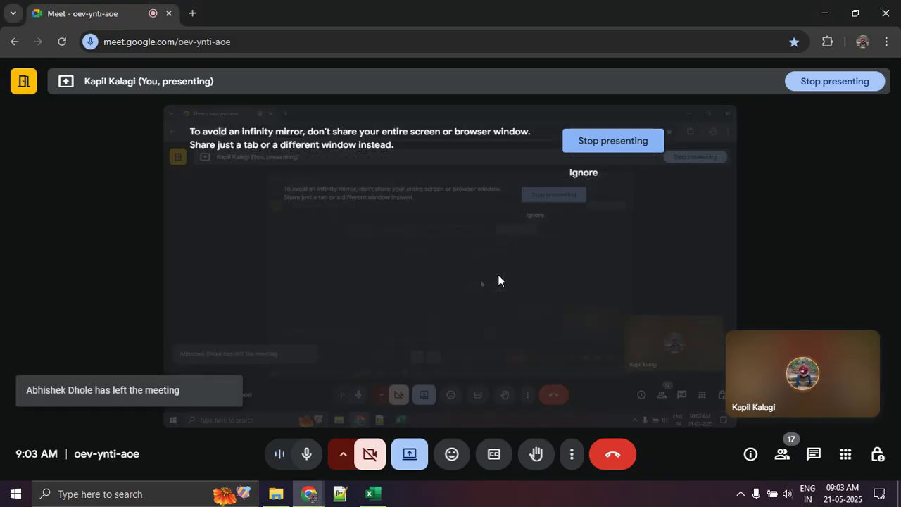
{"action": "key", "text": "alt+Tab"}
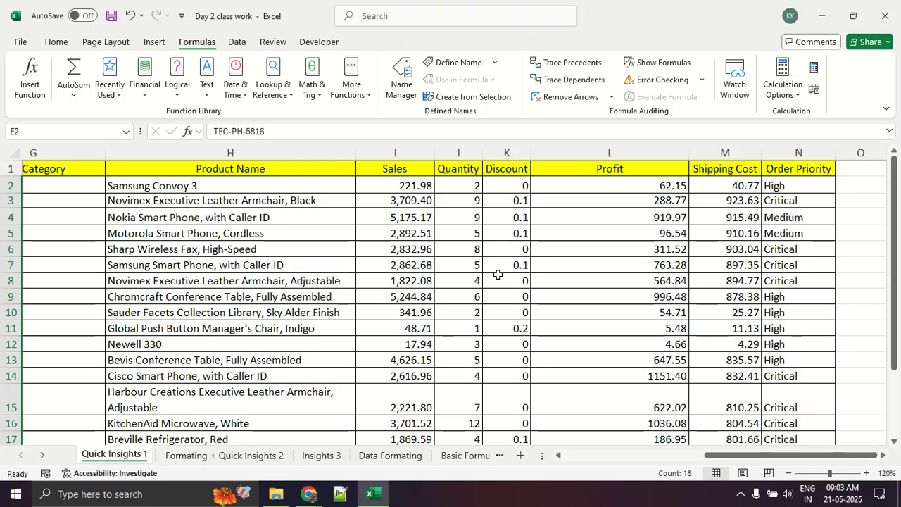
Examine the Profit column's values cell by cell down to the last record and return to its header.
{"action": "left_click", "coordinate": [590, 152]}
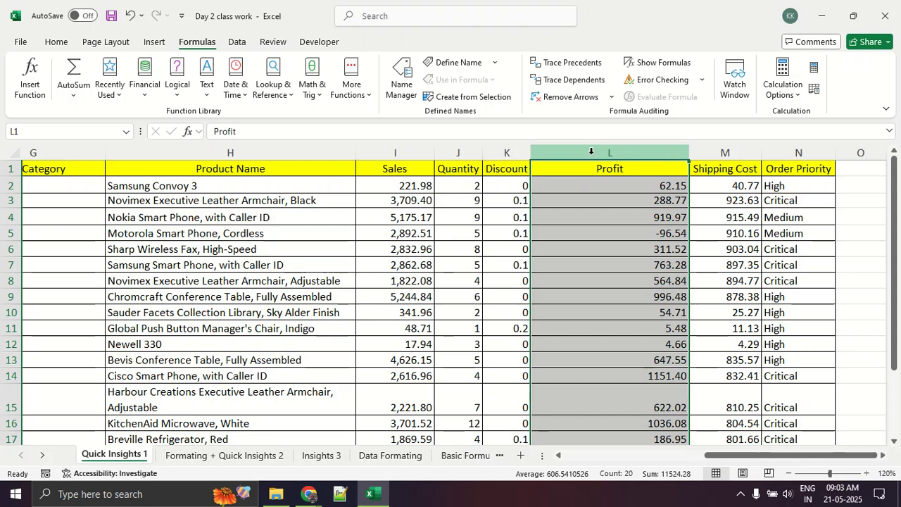
{"action": "left_click", "coordinate": [595, 228]}
{"action": "left_click", "coordinate": [608, 185]}
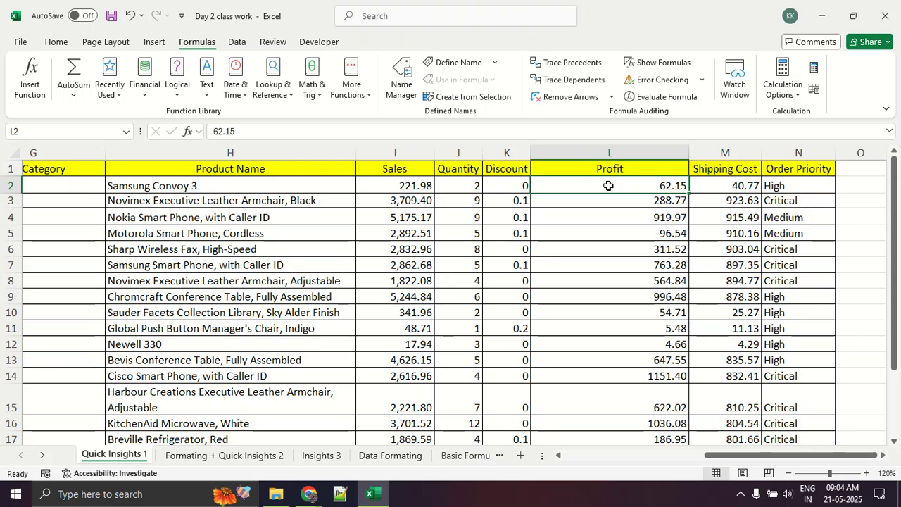
{"action": "key", "text": "Down"}
{"action": "key", "text": "Up"}
{"action": "key", "text": "Down"}
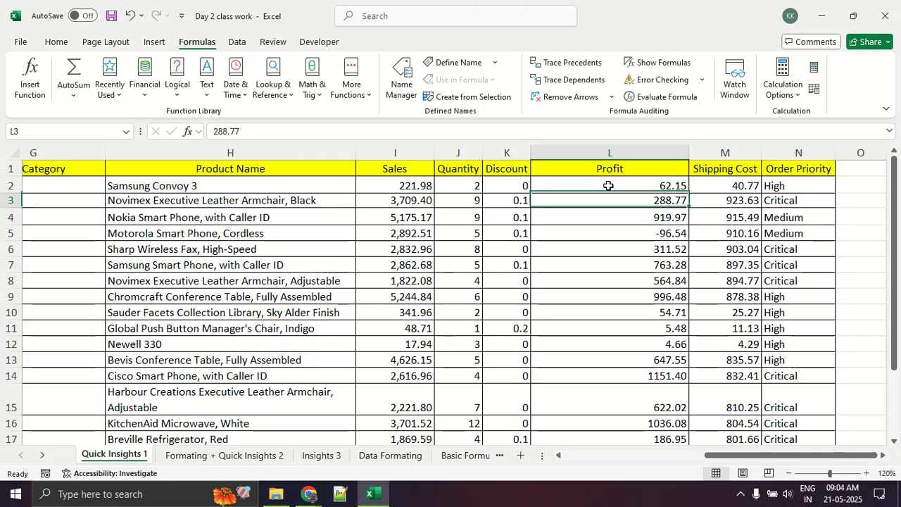
{"action": "key", "text": "Up"}
{"action": "key", "text": "Down"}
{"action": "key", "text": "Down"}
{"action": "key", "text": "Down"}
{"action": "key", "text": "Down"}
{"action": "key", "text": "Down"}
{"action": "key", "text": "Down"}
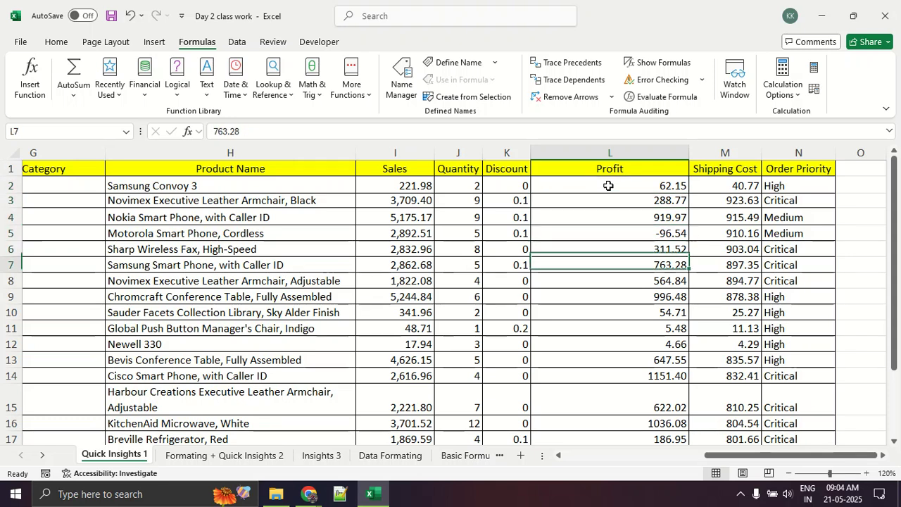
{"action": "key", "text": "Down"}
{"action": "key", "text": "Down"}
{"action": "key", "text": "Down"}
{"action": "key", "text": "Down"}
{"action": "key", "text": "Down"}
{"action": "key", "text": "Down"}
{"action": "key", "text": "Down"}
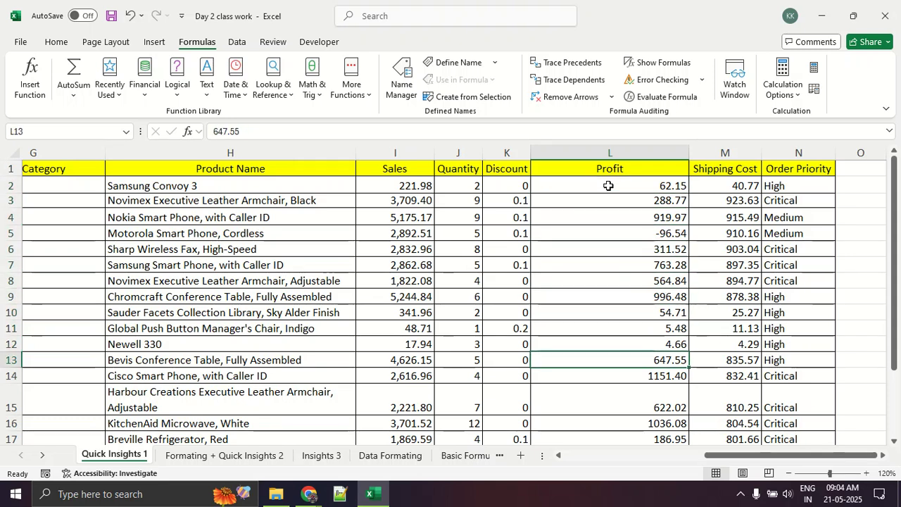
{"action": "key", "text": "Down"}
{"action": "key", "text": "Up"}
{"action": "key", "text": "Up"}
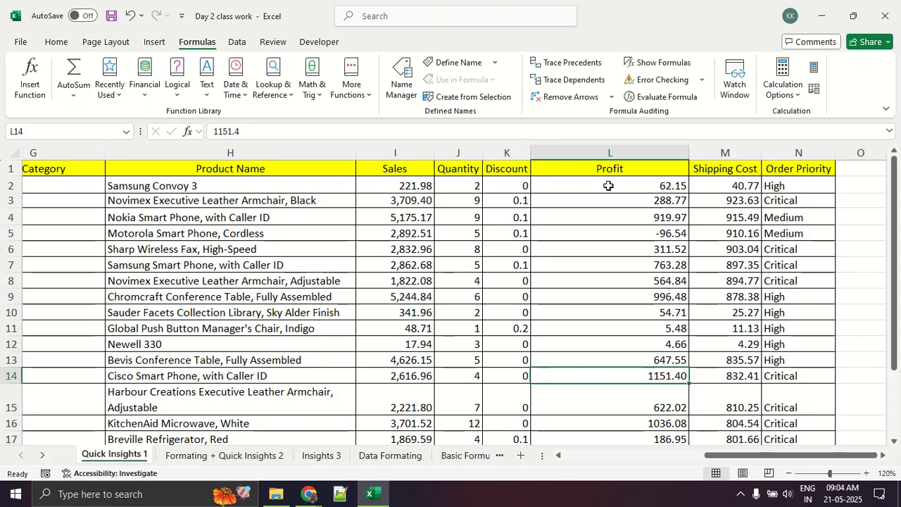
{"action": "key", "text": "Down"}
{"action": "key", "text": "Down"}
{"action": "key", "text": "Down"}
{"action": "key", "text": "Down"}
{"action": "key", "text": "Down"}
{"action": "key", "text": "Down"}
{"action": "key", "text": "Down"}
{"action": "key", "text": "Down"}
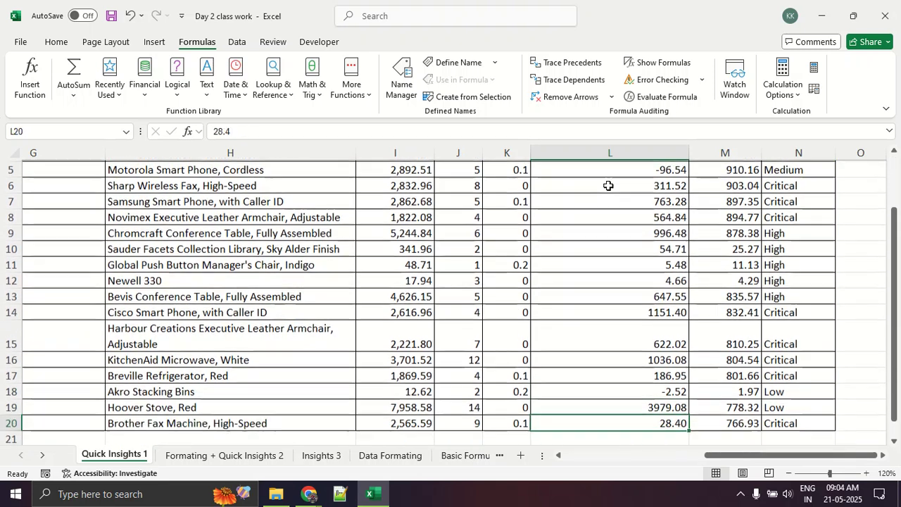
{"action": "key", "text": "Down"}
{"action": "key", "text": "Down"}
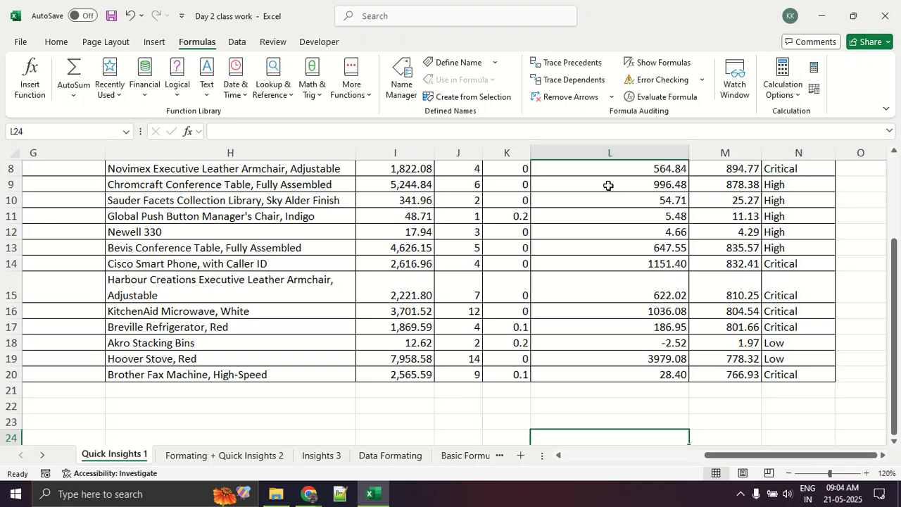
{"action": "key", "text": "Up"}
{"action": "key", "text": "Up"}
{"action": "key", "text": "Up"}
{"action": "key", "text": "Up"}
{"action": "key", "text": "Up"}
{"action": "key", "text": "Up"}
{"action": "key", "text": "Up"}
{"action": "key", "text": "Up"}
{"action": "key", "text": "Up"}
{"action": "key", "text": "Up"}
{"action": "key", "text": "Up"}
{"action": "key", "text": "Up"}
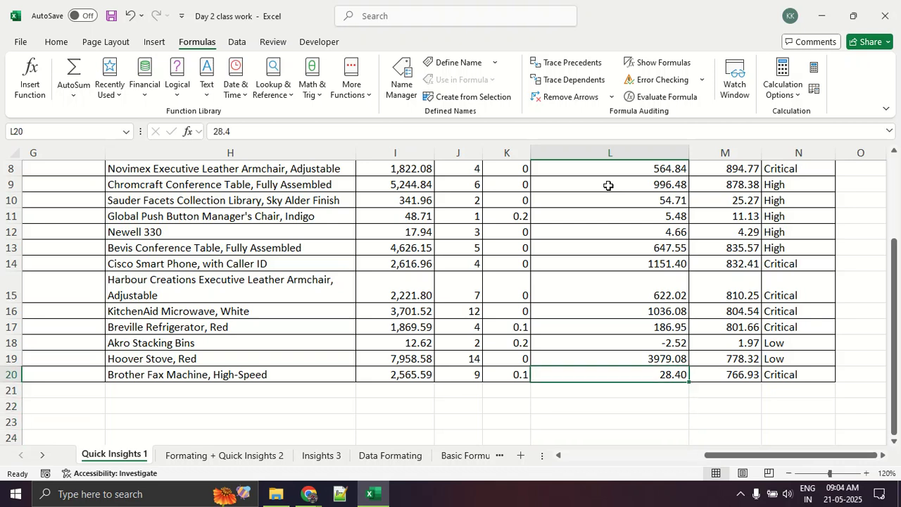
{"action": "key", "text": "ctrl+Up"}
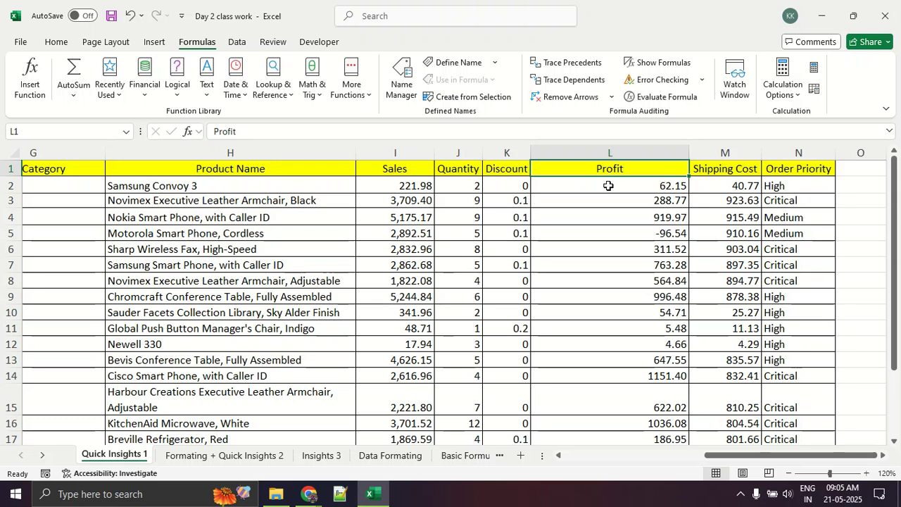
{"action": "scroll", "coordinate": [608, 185], "scroll_direction": "down", "scroll_amount": 2}
{"action": "scroll", "coordinate": [608, 185], "scroll_direction": "up", "scroll_amount": 2}
Circle the Sort & Filter and Conditional Formatting commands with screen annotations and clear the markings.
{"action": "left_click", "coordinate": [56, 42]}
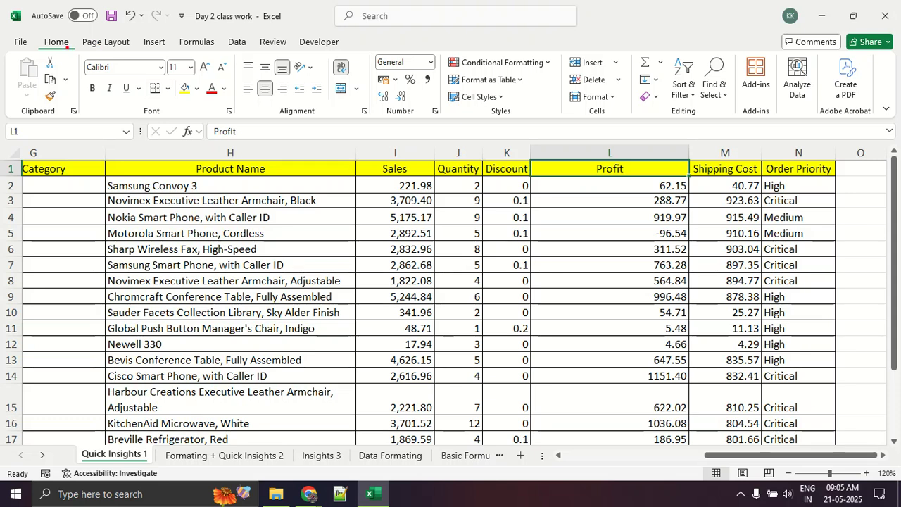
{"action": "mouse_move", "coordinate": [72, 31]}
{"action": "left_mouse_down"}
{"action": "mouse_move", "coordinate": [94, 56]}
{"action": "mouse_move", "coordinate": [335, 36]}
{"action": "mouse_move", "coordinate": [663, 32]}
{"action": "mouse_move", "coordinate": [676, 47]}
{"action": "mouse_move", "coordinate": [661, 91]}
{"action": "mouse_move", "coordinate": [694, 110]}
{"action": "left_mouse_up"}
{"action": "left_click_drag", "start_coordinate": [705, 69], "coordinate": [709, 48]}
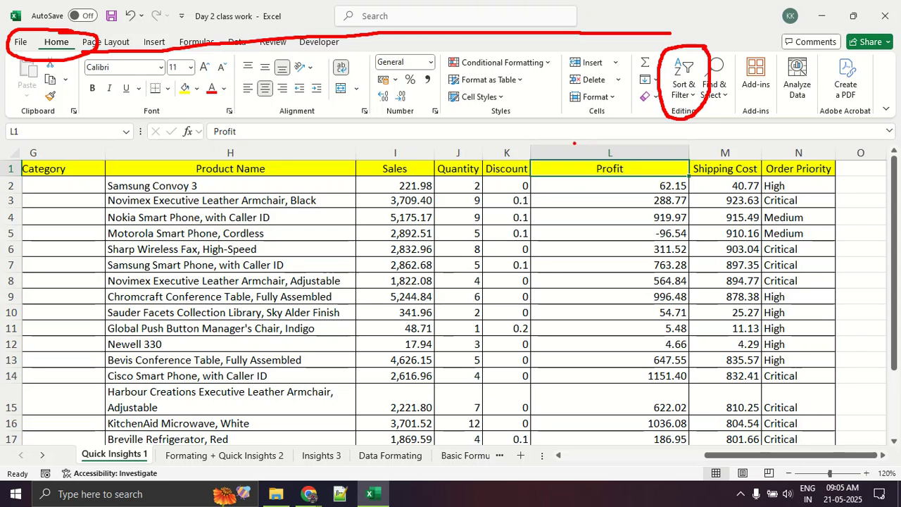
{"action": "mouse_move", "coordinate": [445, 73]}
{"action": "left_mouse_down"}
{"action": "mouse_move", "coordinate": [563, 65]}
{"action": "mouse_move", "coordinate": [471, 49]}
{"action": "mouse_move", "coordinate": [442, 62]}
{"action": "mouse_move", "coordinate": [455, 74]}
{"action": "left_mouse_up"}
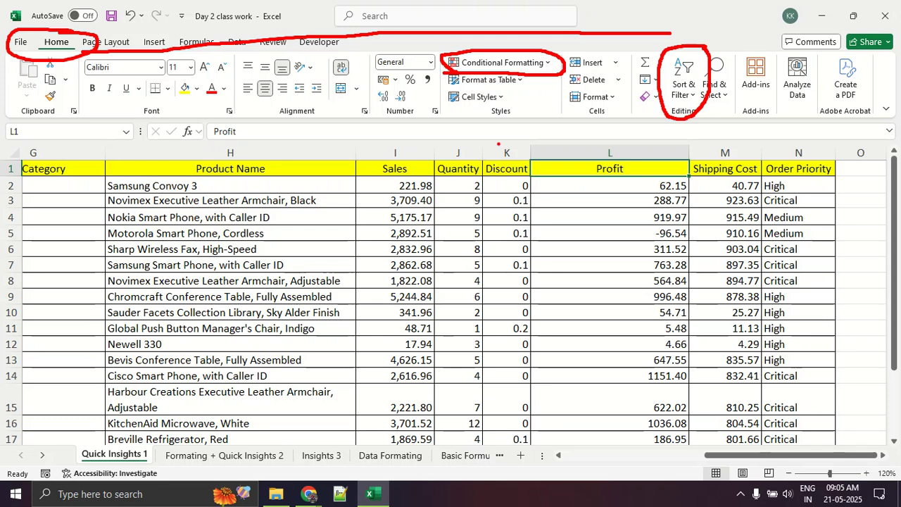
{"action": "key", "text": "Escape"}
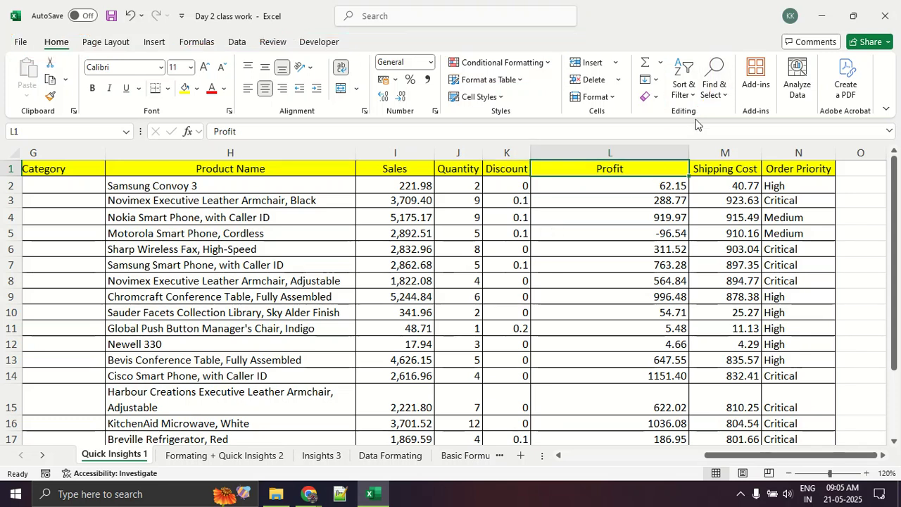
Sort the Profit column from smallest to largest, continuing with the current selection only, and review the sorted values.
{"action": "left_click", "coordinate": [609, 152]}
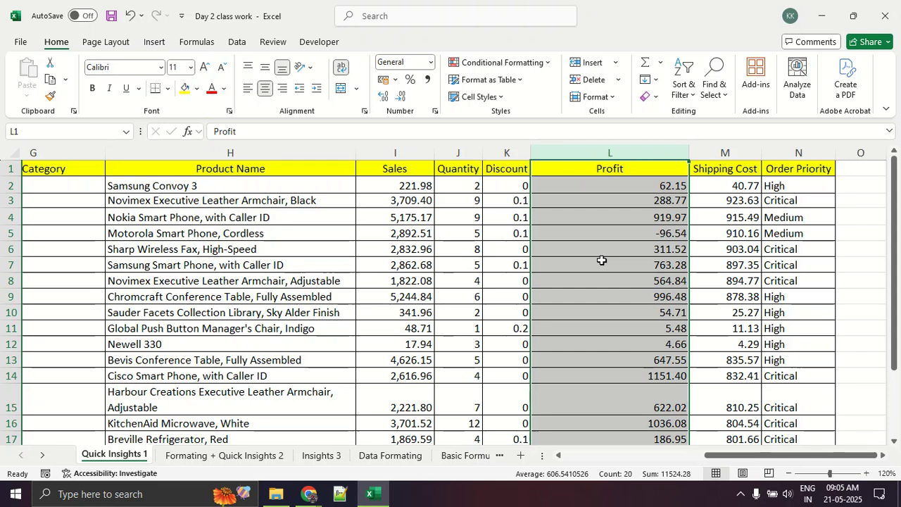
{"action": "left_click", "coordinate": [687, 89]}
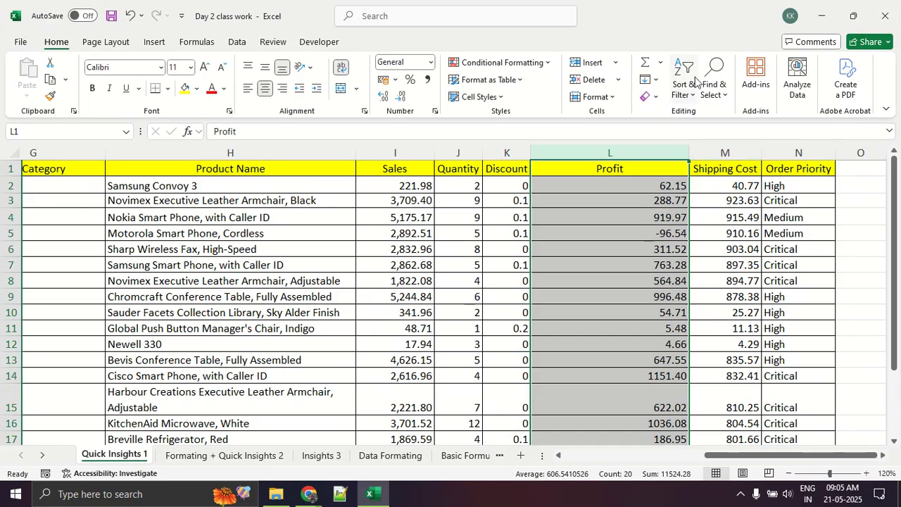
{"action": "left_click", "coordinate": [679, 43]}
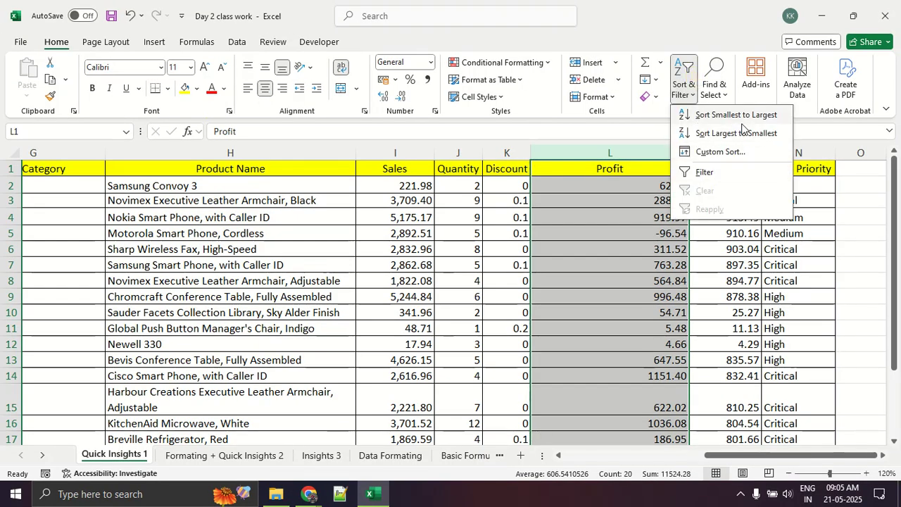
{"action": "left_click", "coordinate": [744, 115]}
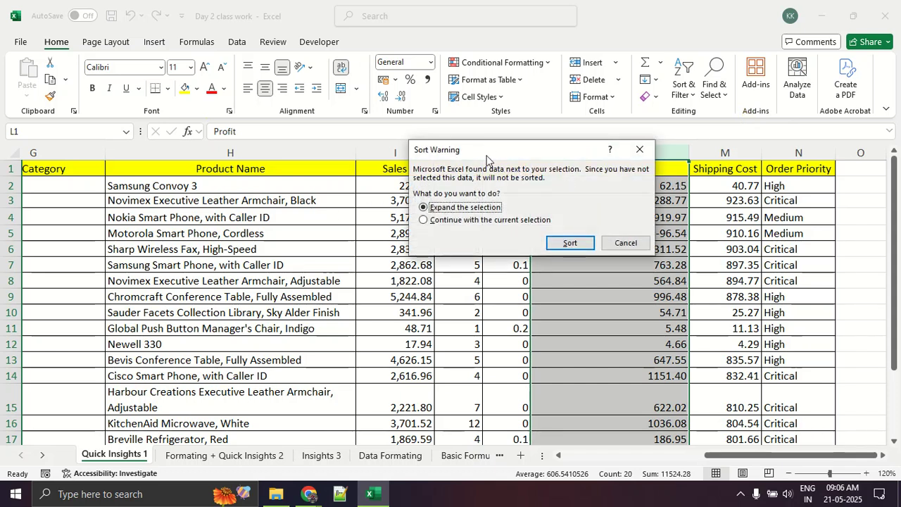
{"action": "left_click", "coordinate": [479, 220]}
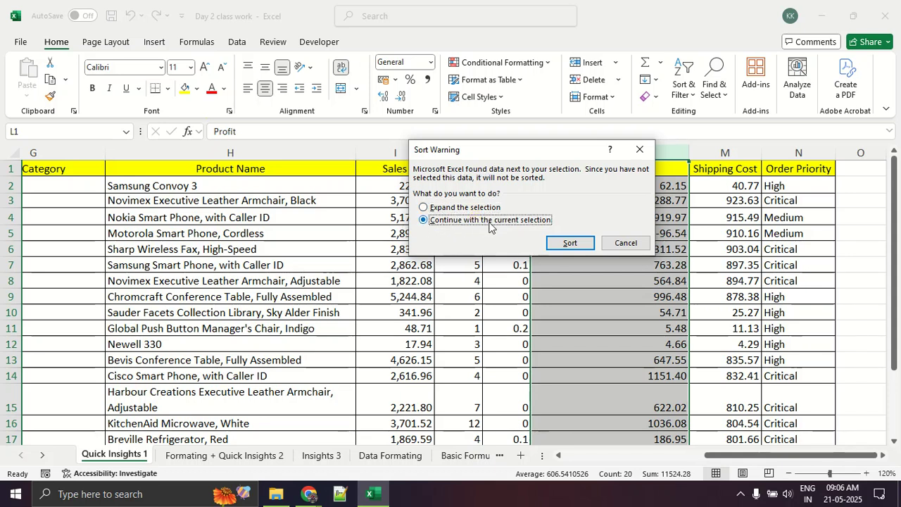
{"action": "left_click", "coordinate": [576, 242]}
{"action": "left_click", "coordinate": [591, 329]}
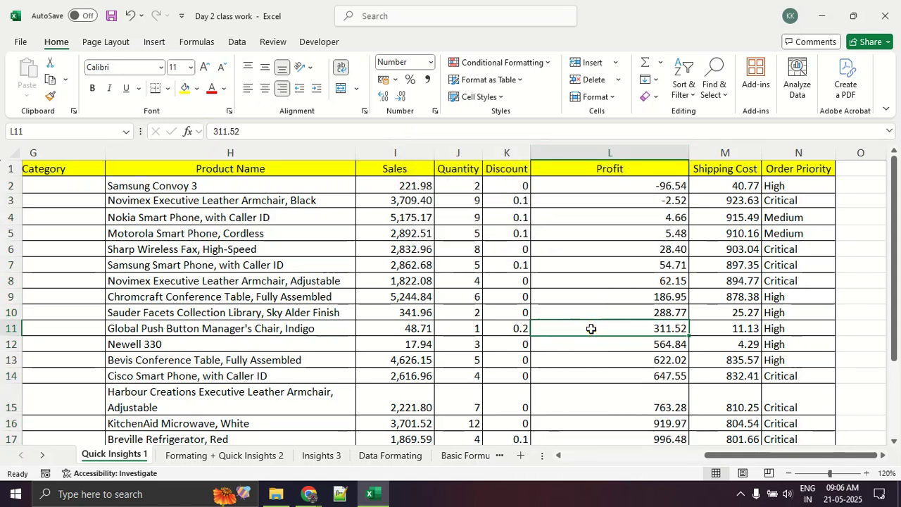
{"action": "scroll", "coordinate": [592, 329], "scroll_direction": "down", "scroll_amount": 3}
{"action": "scroll", "coordinate": [592, 328], "scroll_direction": "up", "scroll_amount": 3}
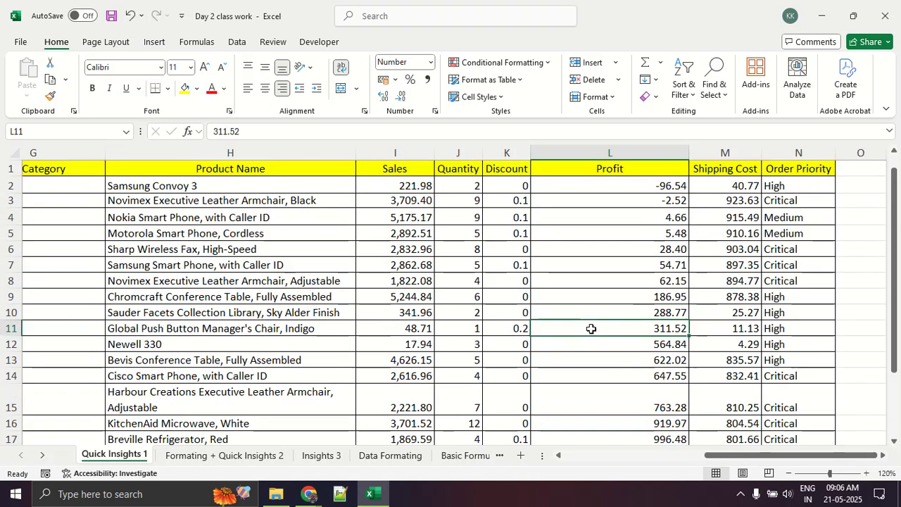
Undo the Profit column sort and compare the first records' products with their original profit values.
{"action": "left_click_drag", "start_coordinate": [610, 182], "coordinate": [249, 183]}
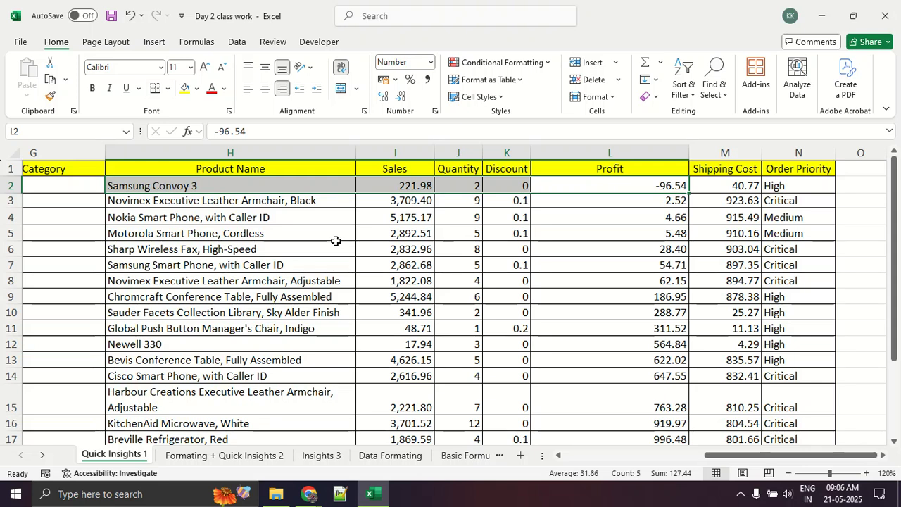
{"action": "left_click", "coordinate": [536, 269]}
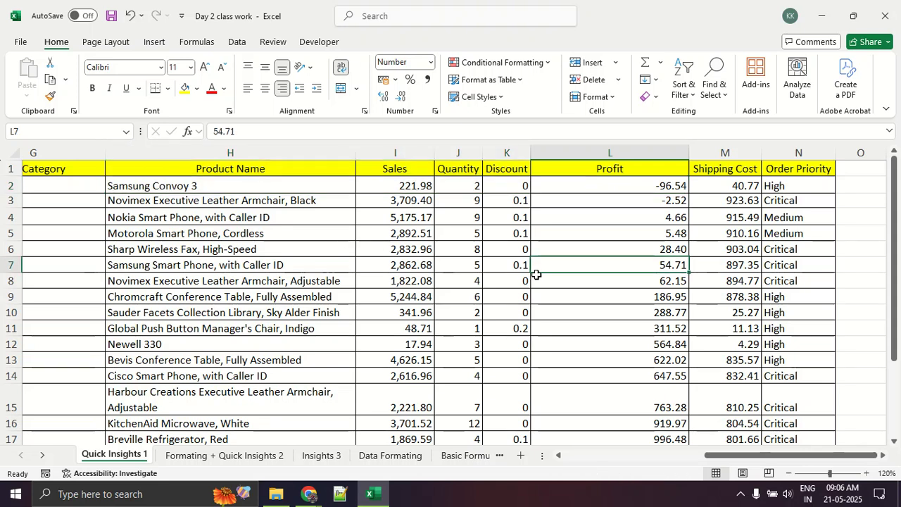
{"action": "key", "text": "ctrl+z"}
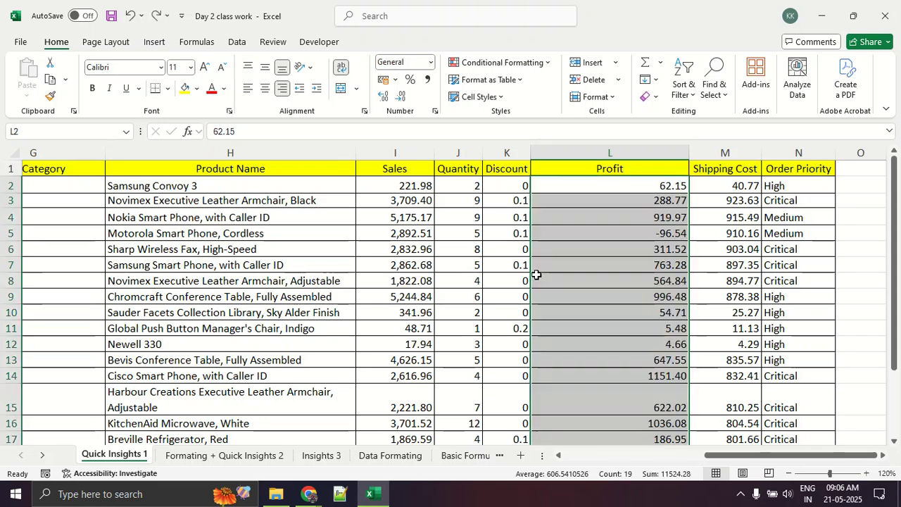
{"action": "left_click", "coordinate": [659, 265]}
{"action": "left_click_drag", "start_coordinate": [284, 188], "coordinate": [595, 167]}
{"action": "left_click", "coordinate": [596, 246]}
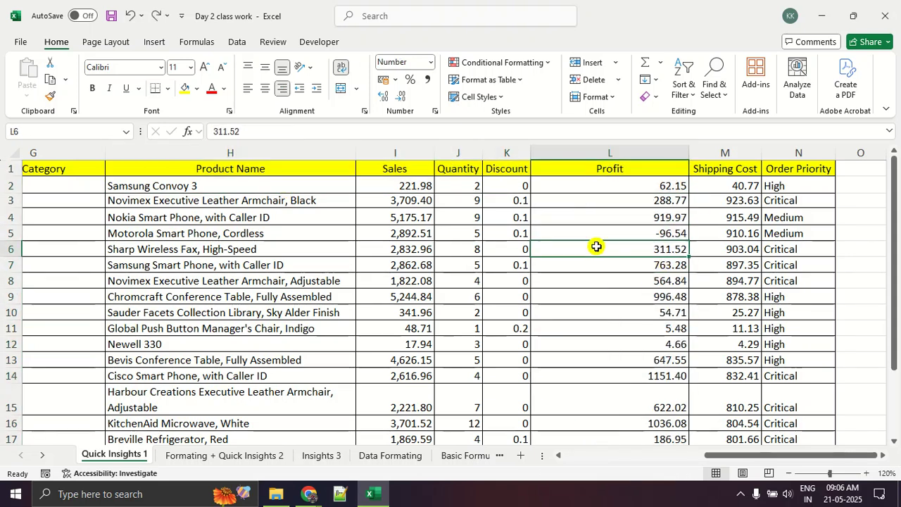
Redo the Profit column sort and review the values down to the last record.
{"action": "key", "text": "ctrl+y"}
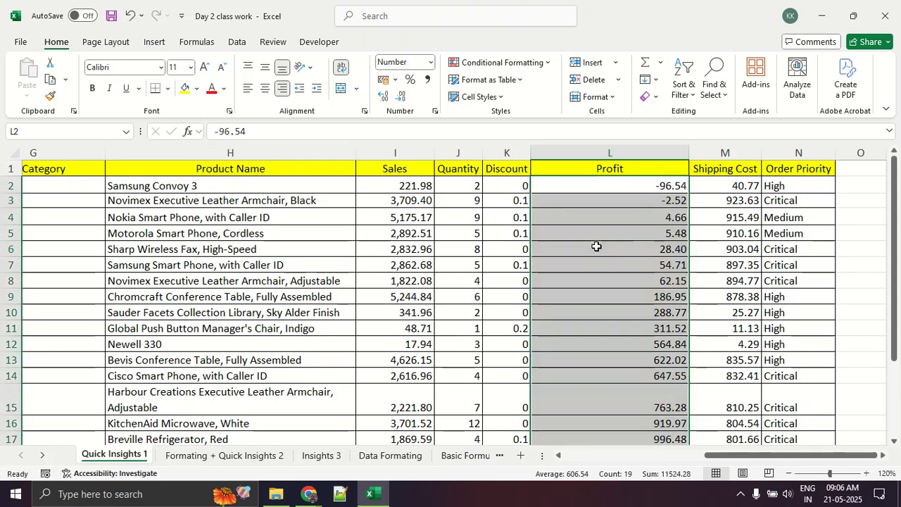
{"action": "left_click", "coordinate": [596, 246]}
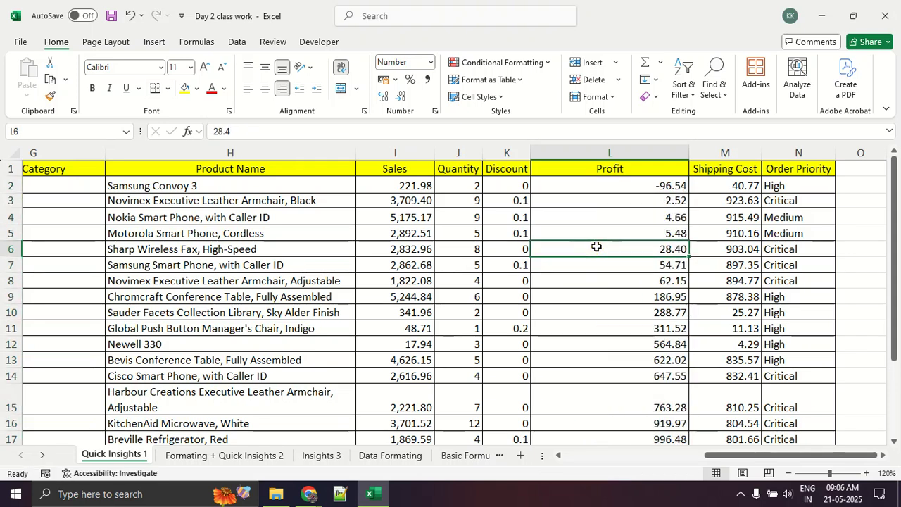
{"action": "scroll", "coordinate": [600, 244], "scroll_direction": "down", "scroll_amount": 3}
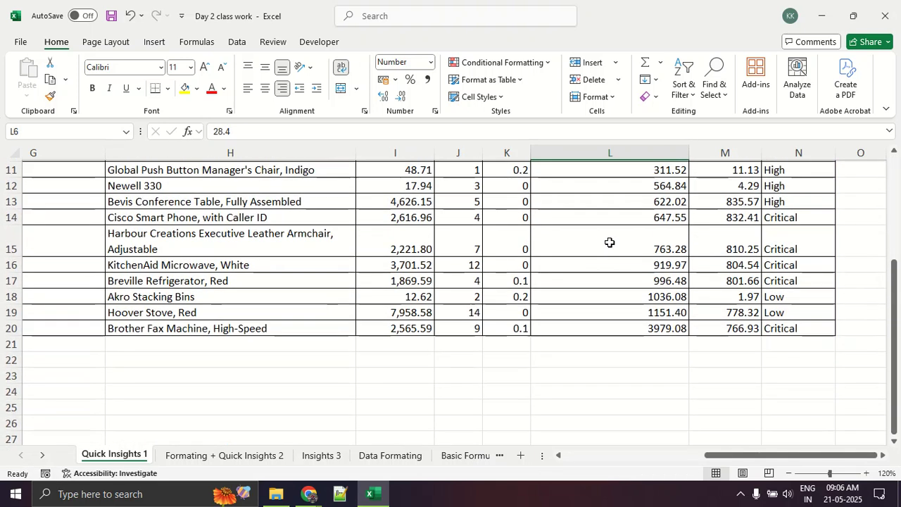
{"action": "scroll", "coordinate": [610, 242], "scroll_direction": "up", "scroll_amount": 3}
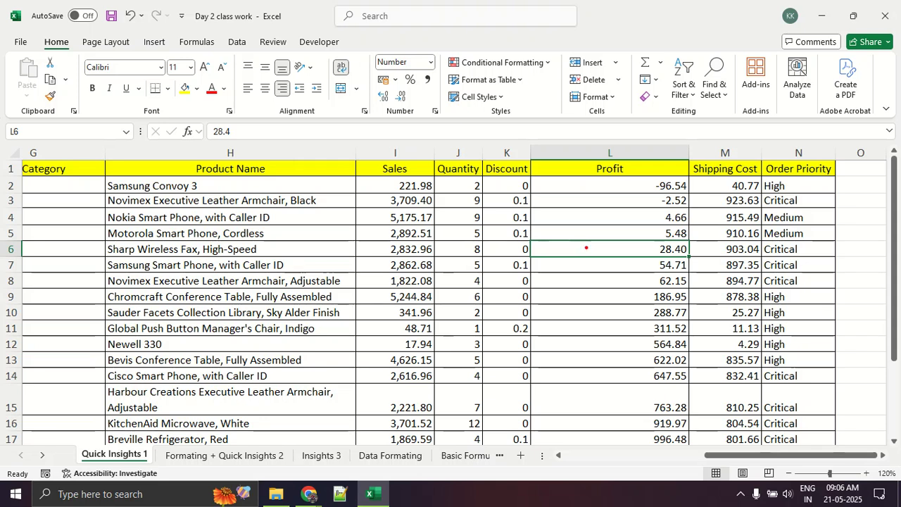
Draw an arrow down the Profit column and strokes over the other columns as screen annotations, and clear the markings.
{"action": "left_click_drag", "start_coordinate": [636, 156], "coordinate": [644, 323]}
{"action": "left_click_drag", "start_coordinate": [608, 294], "coordinate": [660, 295]}
{"action": "left_click_drag", "start_coordinate": [514, 128], "coordinate": [515, 222]}
{"action": "left_click_drag", "start_coordinate": [442, 91], "coordinate": [432, 192]}
{"action": "left_click_drag", "start_coordinate": [372, 108], "coordinate": [333, 188]}
{"action": "left_click_drag", "start_coordinate": [225, 81], "coordinate": [216, 170]}
{"action": "mouse_move", "coordinate": [123, 97]}
{"action": "left_mouse_down"}
{"action": "mouse_move", "coordinate": [81, 201]}
{"action": "mouse_move", "coordinate": [5, 283]}
{"action": "left_mouse_up"}
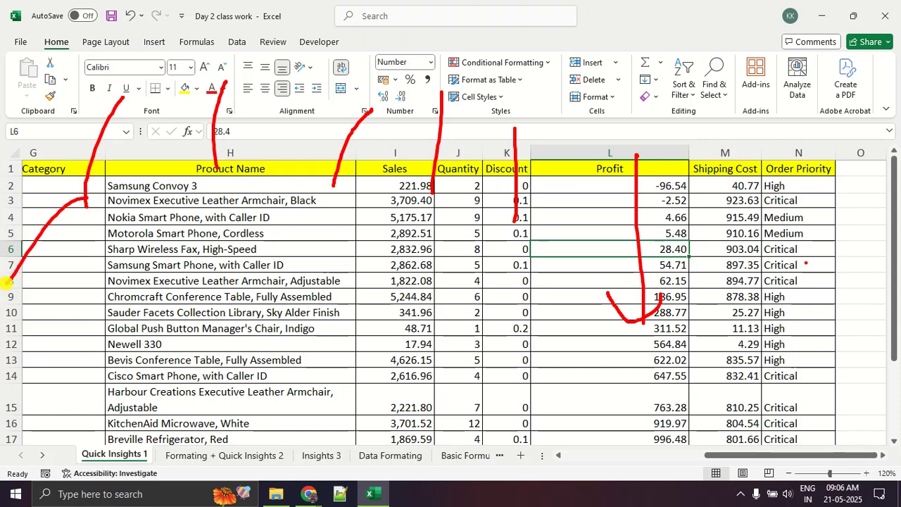
{"action": "left_click_drag", "start_coordinate": [782, 152], "coordinate": [745, 239]}
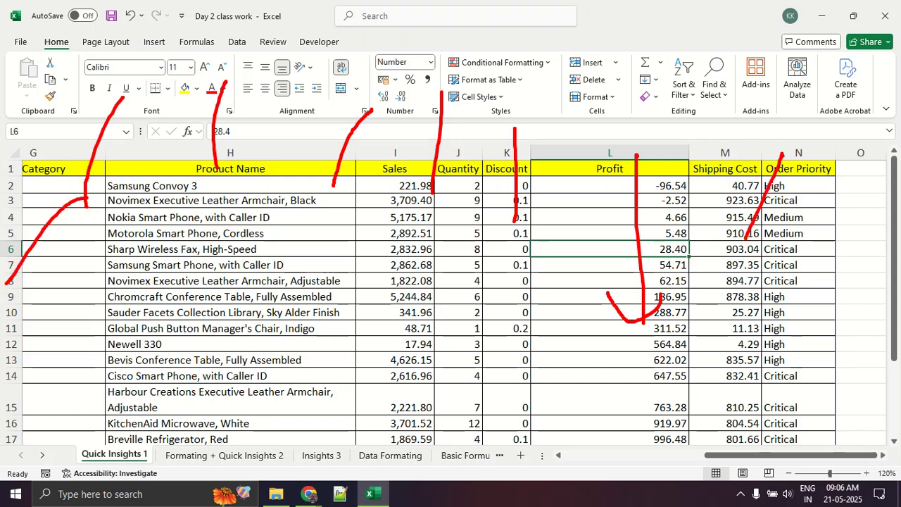
{"action": "key", "text": "Escape"}
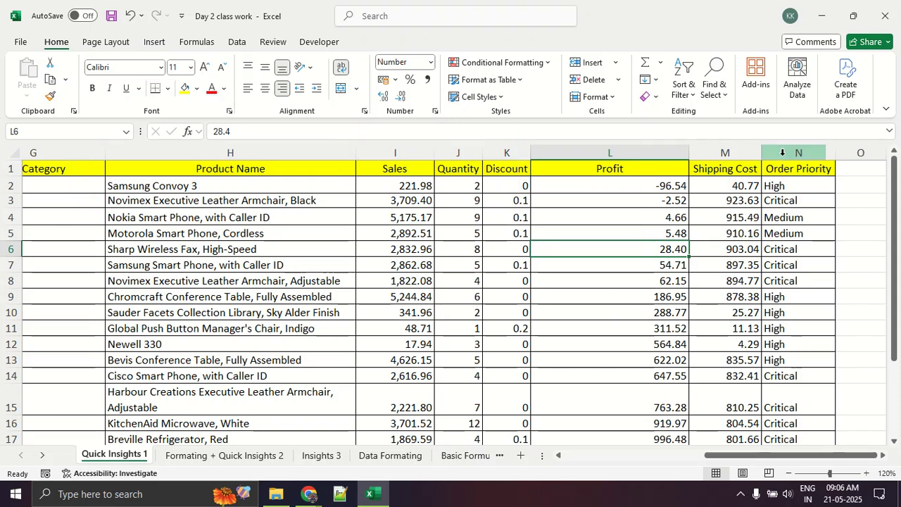
Examine the sorted Profit values and the whole first record from Order Date to Order Priority.
{"action": "left_click_drag", "start_coordinate": [638, 186], "coordinate": [623, 367]}
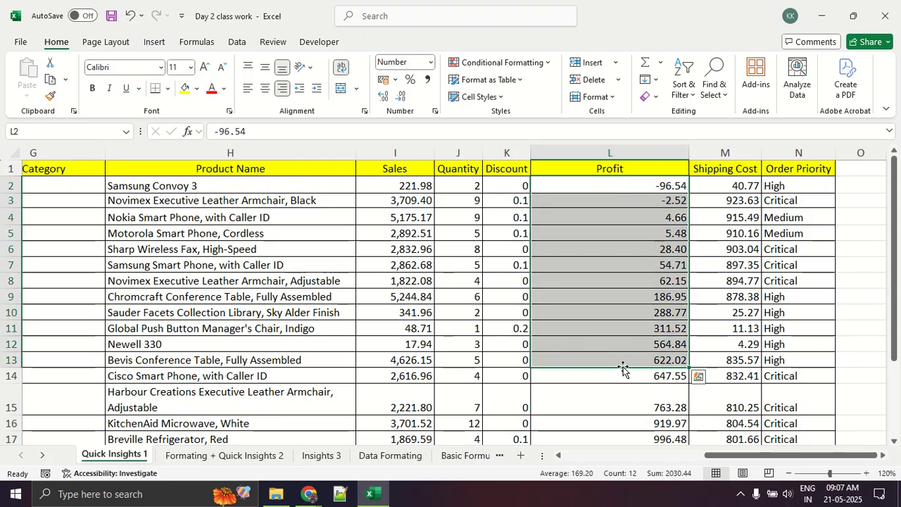
{"action": "left_click", "coordinate": [599, 227]}
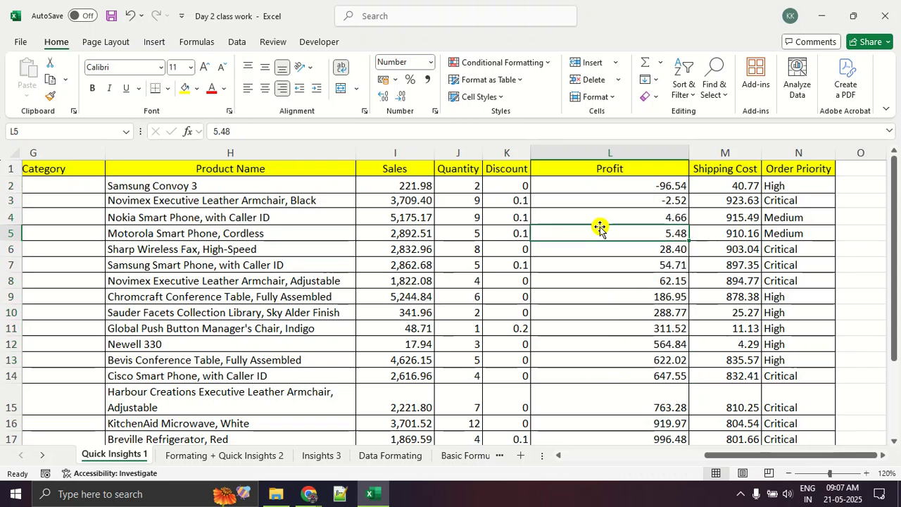
{"action": "left_click", "coordinate": [578, 182]}
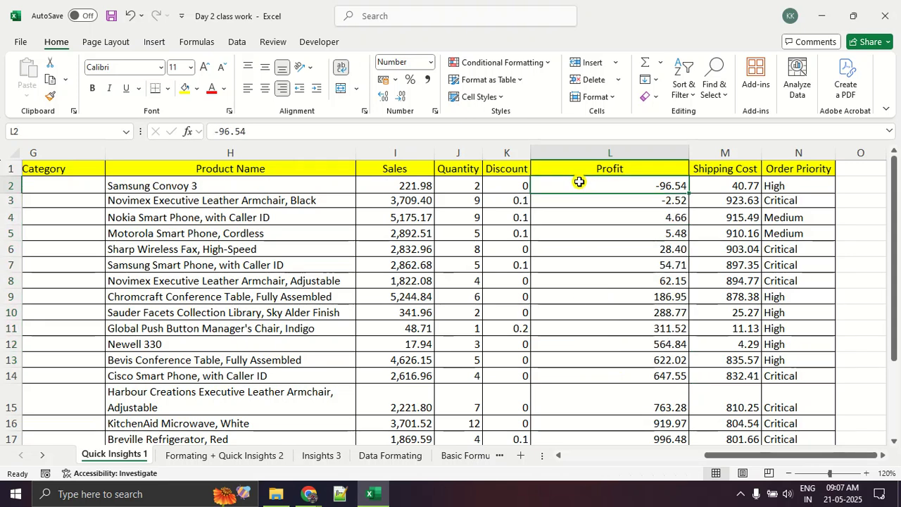
{"action": "left_click", "coordinate": [504, 185]}
{"action": "left_click", "coordinate": [468, 187]}
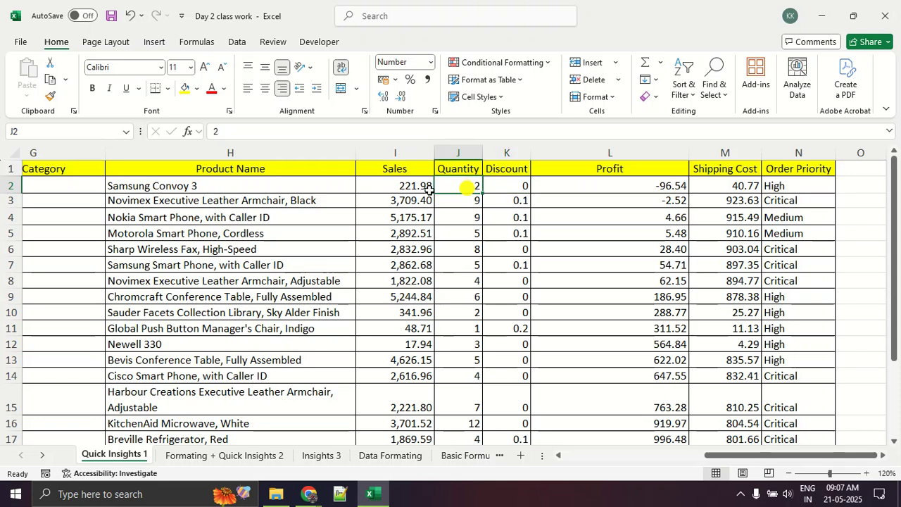
{"action": "left_click", "coordinate": [391, 186]}
{"action": "left_click", "coordinate": [773, 188]}
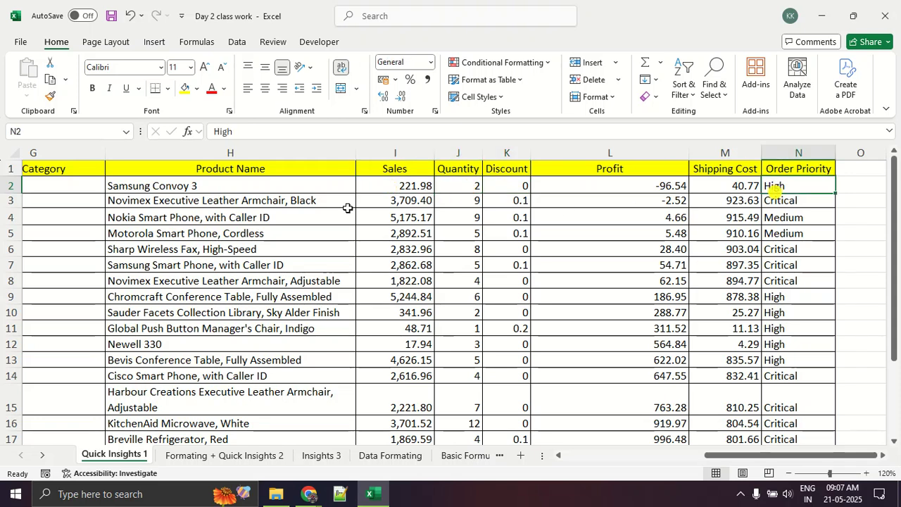
{"action": "left_click", "coordinate": [246, 186]}
{"action": "left_click_drag", "start_coordinate": [754, 454], "coordinate": [280, 463]}
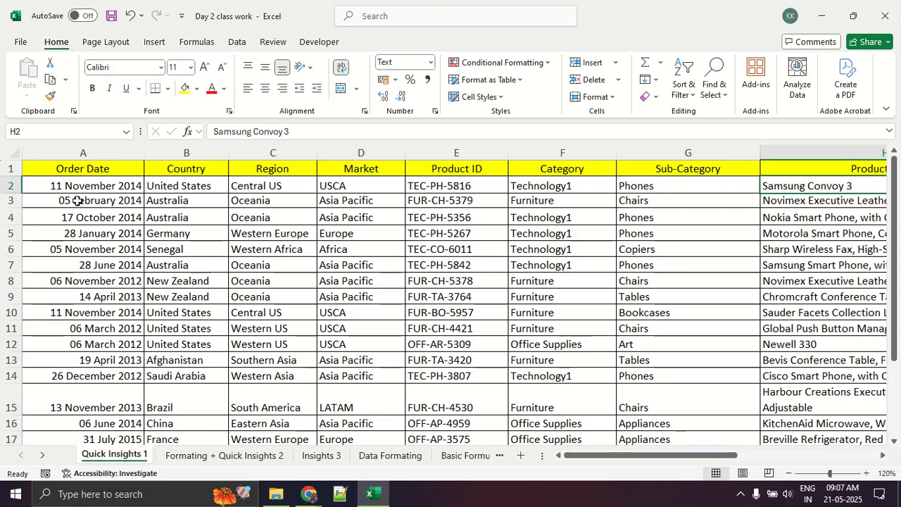
{"action": "left_click_drag", "start_coordinate": [81, 185], "coordinate": [748, 187]}
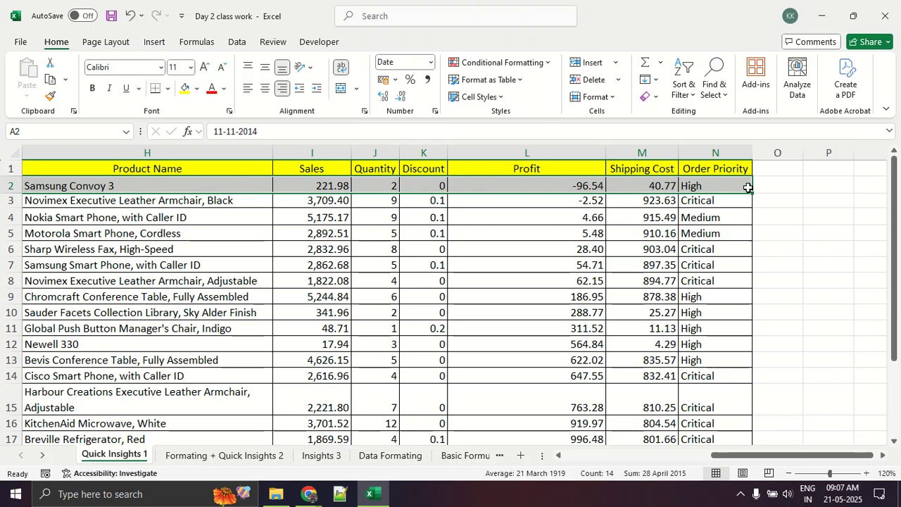
Undo the Profit column sort that was limited to the current selection.
{"action": "left_click", "coordinate": [572, 264]}
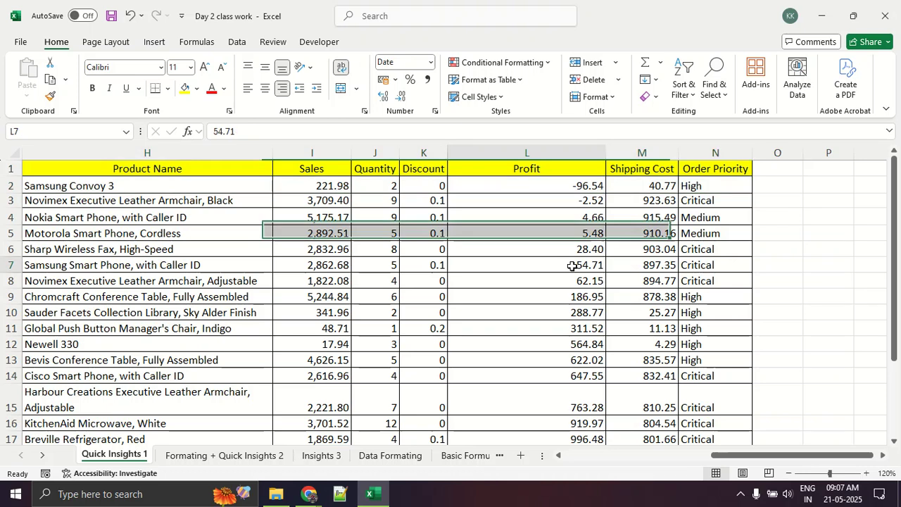
{"action": "key", "text": "ctrl+z"}
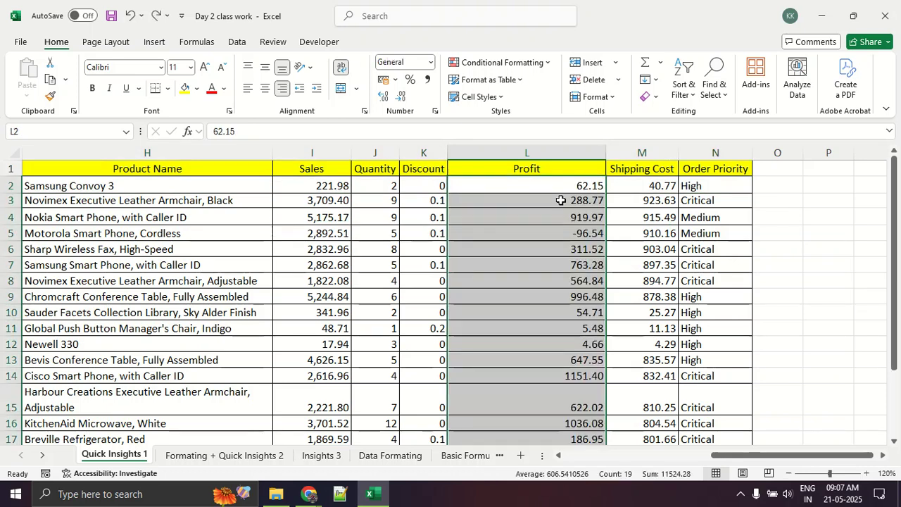
Try to sort the Profit column from largest to smallest, dismissing the sort warning without sorting.
{"action": "left_click", "coordinate": [684, 98]}
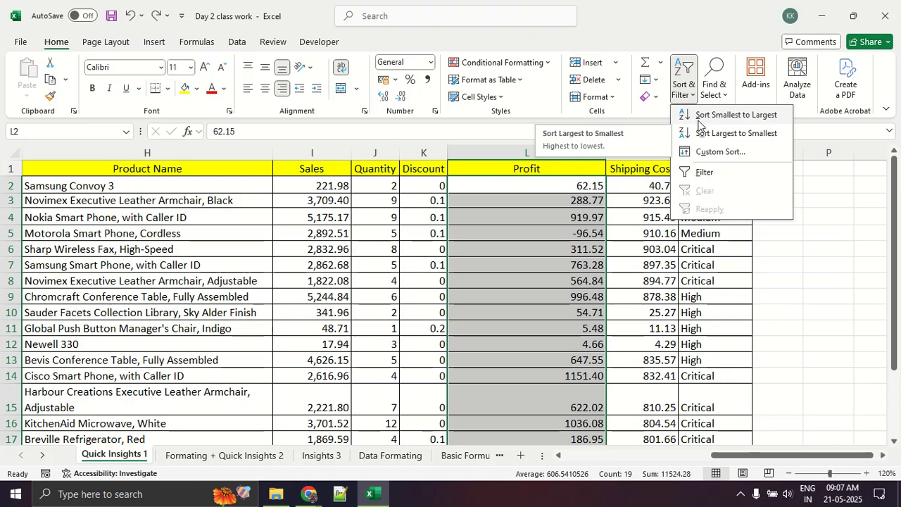
{"action": "left_click", "coordinate": [718, 134]}
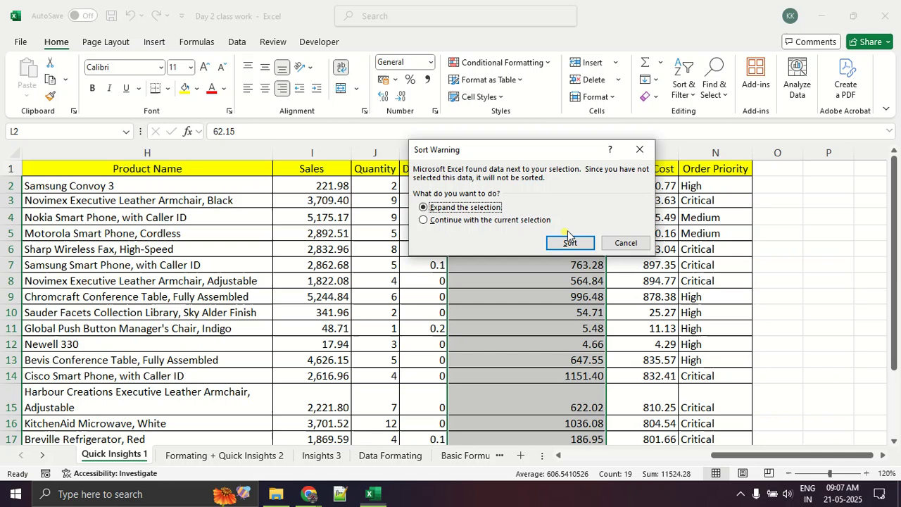
{"action": "left_click", "coordinate": [638, 149]}
{"action": "left_click_drag", "start_coordinate": [568, 211], "coordinate": [568, 230]}
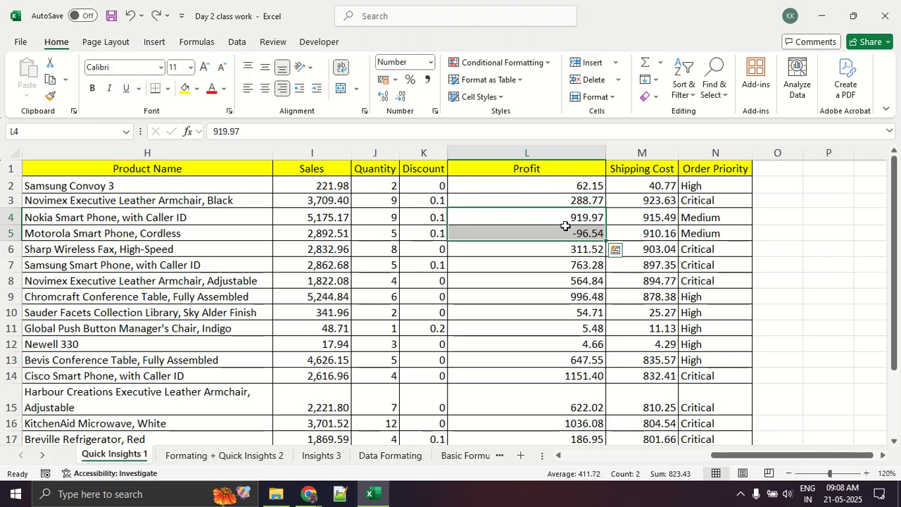
{"action": "left_click", "coordinate": [695, 359]}
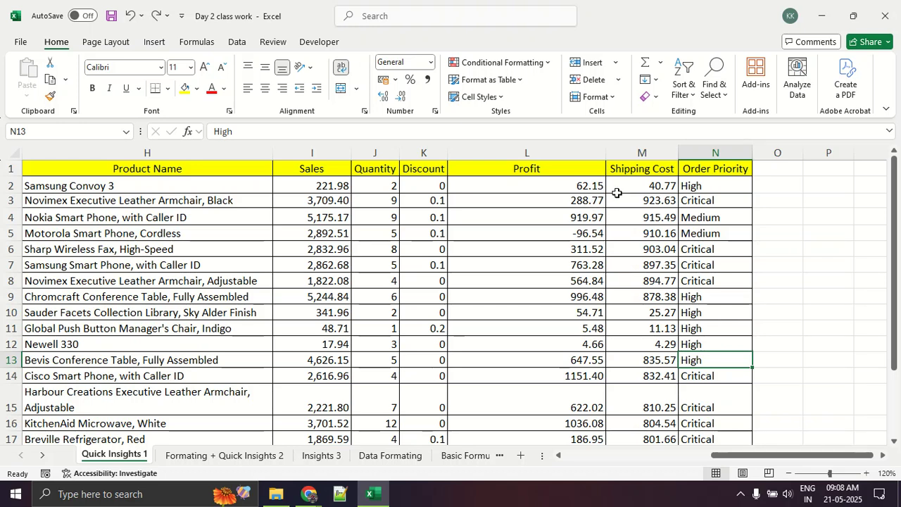
Show the Insert commands, circle Insert and the Table command with screen annotations, and clear the markings.
{"action": "left_click", "coordinate": [155, 42]}
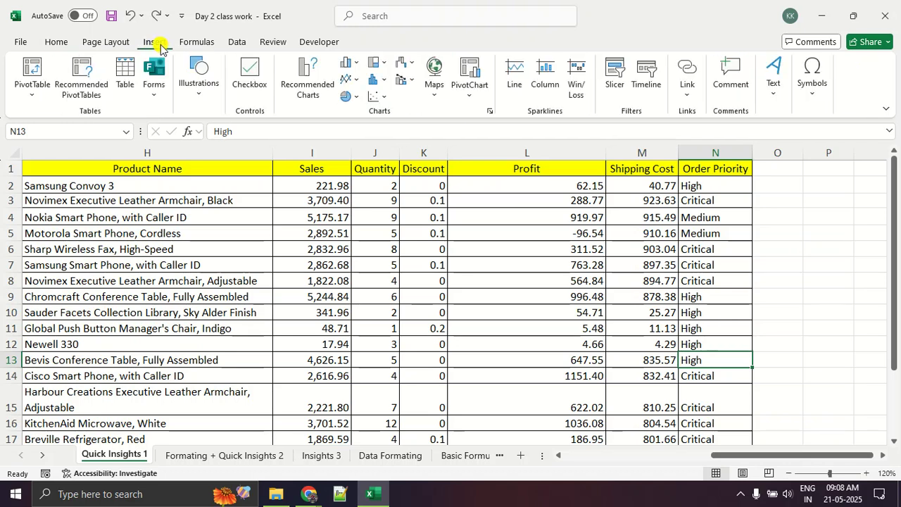
{"action": "mouse_move", "coordinate": [162, 43]}
{"action": "left_mouse_down"}
{"action": "mouse_move", "coordinate": [112, 37]}
{"action": "mouse_move", "coordinate": [169, 50]}
{"action": "mouse_move", "coordinate": [152, 28]}
{"action": "mouse_move", "coordinate": [150, 82]}
{"action": "mouse_move", "coordinate": [120, 52]}
{"action": "left_mouse_up"}
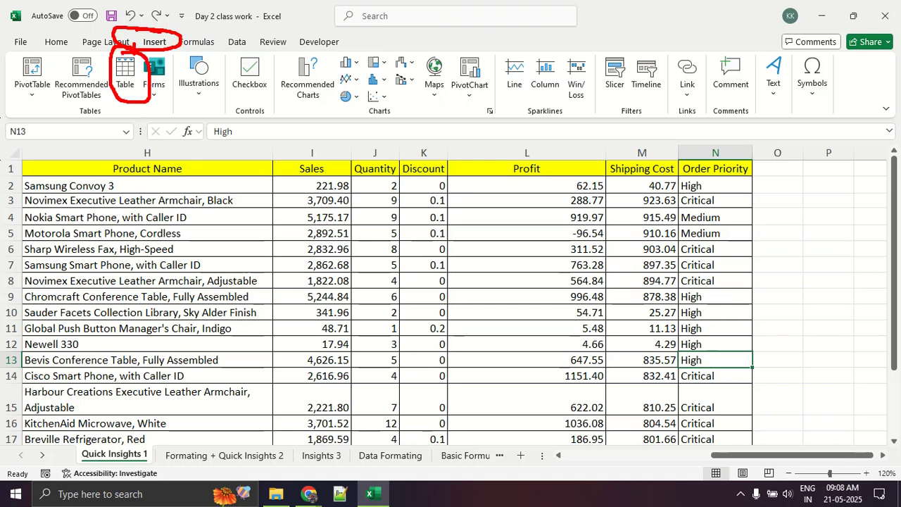
{"action": "key", "text": "Escape"}
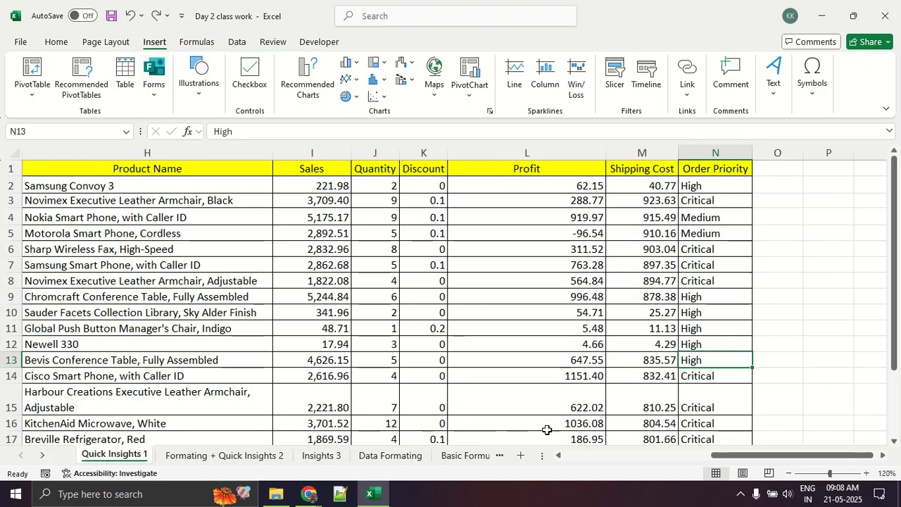
Start creating a table from the range A1:N20 and check the marked range down to its last row.
{"action": "left_click", "coordinate": [125, 70]}
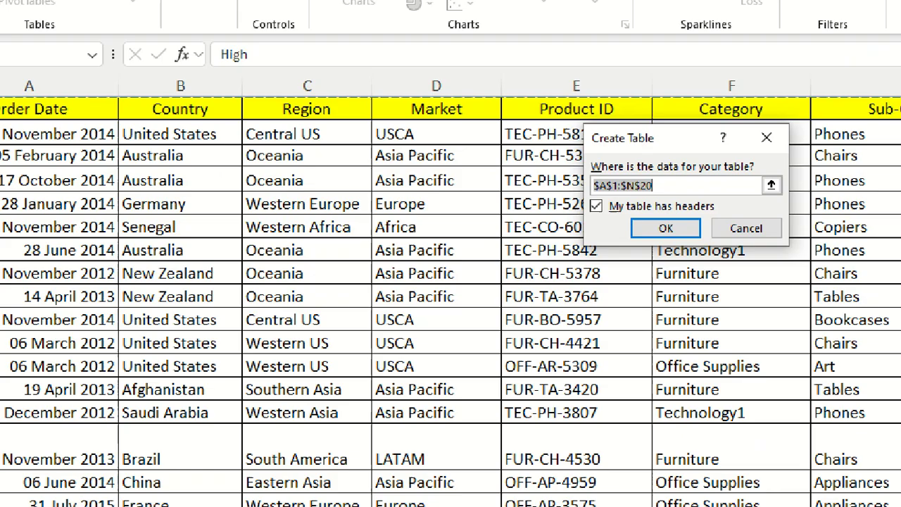
{"action": "key", "text": "Escape"}
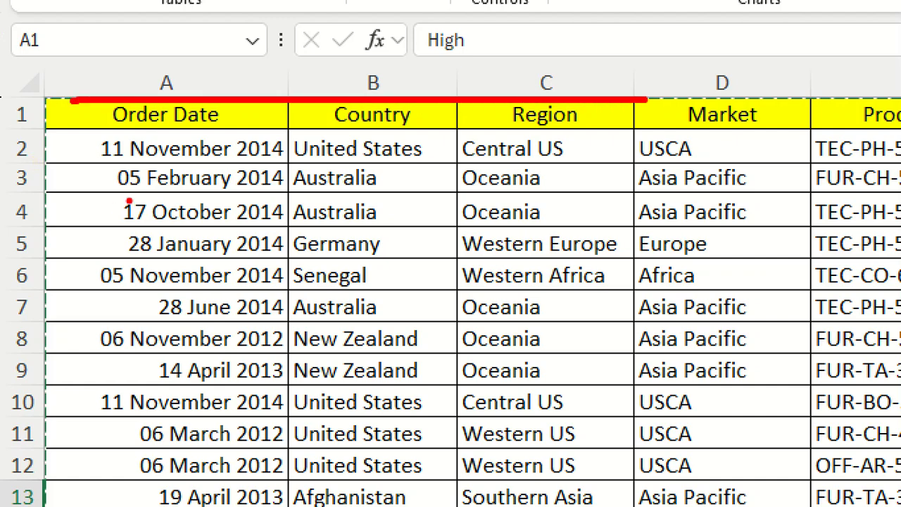
{"action": "key", "text": "ctrl+t"}
{"action": "scroll", "coordinate": [716, 350], "scroll_direction": "down", "scroll_amount": 2}
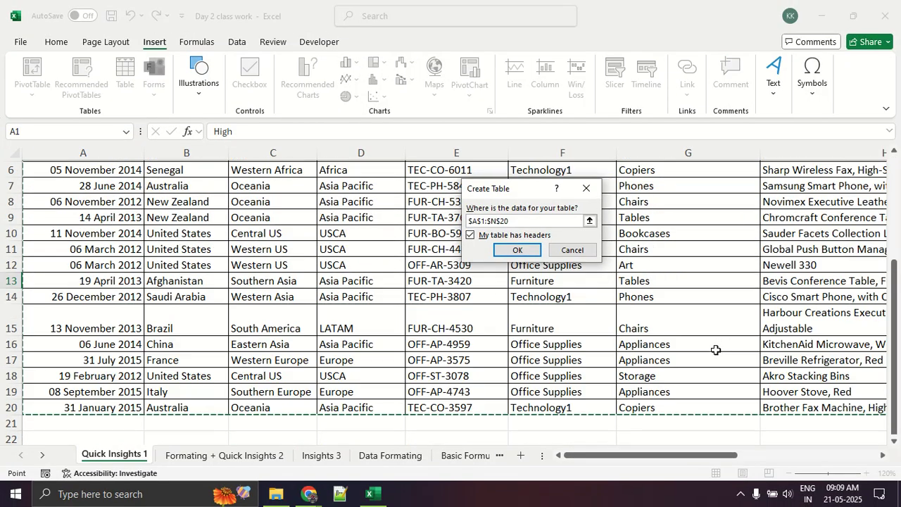
{"action": "scroll", "coordinate": [715, 350], "scroll_direction": "up", "scroll_amount": 2}
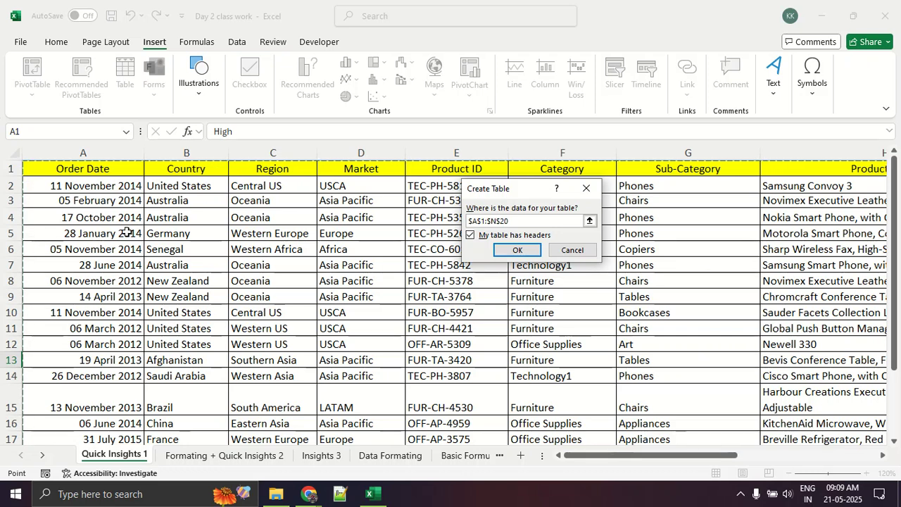
Move the Create Table dialog aside and mark the My table has headers option and the header row with screen annotations.
{"action": "left_click_drag", "start_coordinate": [487, 194], "coordinate": [476, 138]}
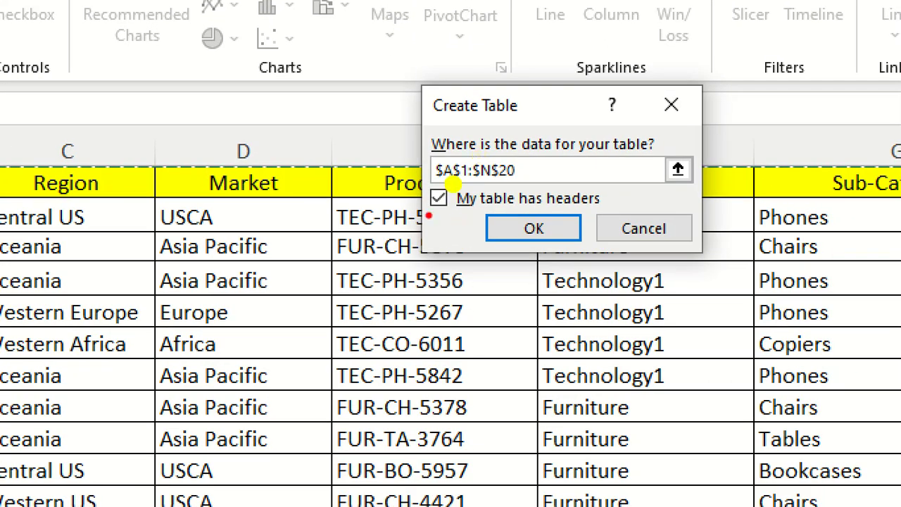
{"action": "left_click_drag", "start_coordinate": [426, 214], "coordinate": [615, 216]}
{"action": "mouse_move", "coordinate": [308, 211]}
{"action": "left_mouse_down"}
{"action": "mouse_move", "coordinate": [352, 218]}
{"action": "mouse_move", "coordinate": [373, 195]}
{"action": "left_mouse_up"}
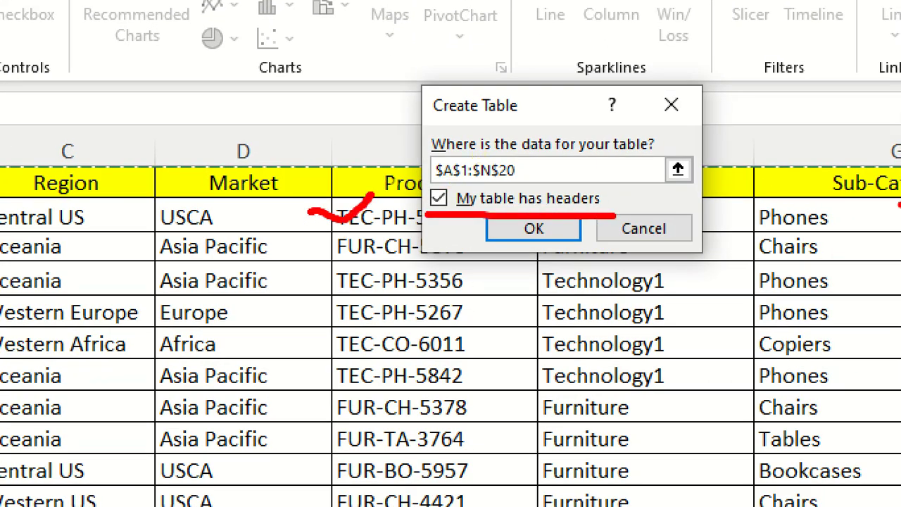
{"action": "left_click_drag", "start_coordinate": [764, 204], "coordinate": [900, 204]}
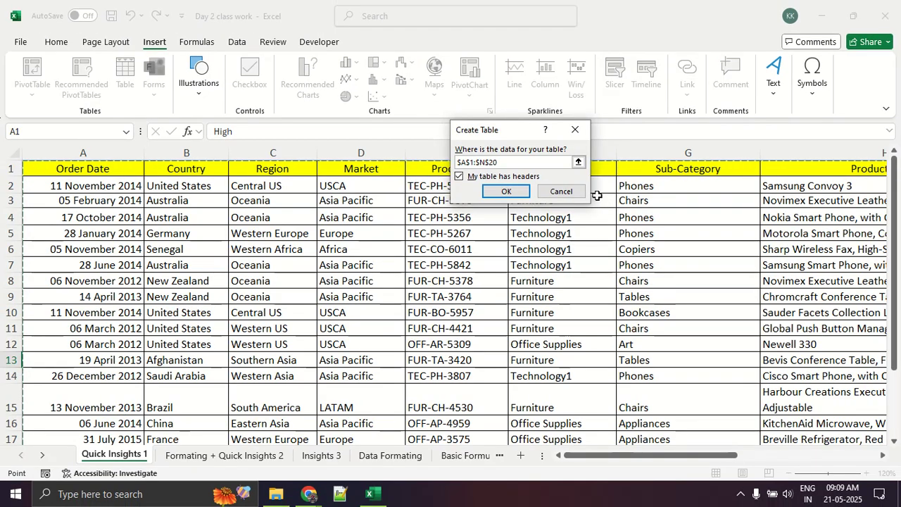
Create the table from range A1:N20 with the My table has headers option enabled.
{"action": "left_click", "coordinate": [462, 177]}
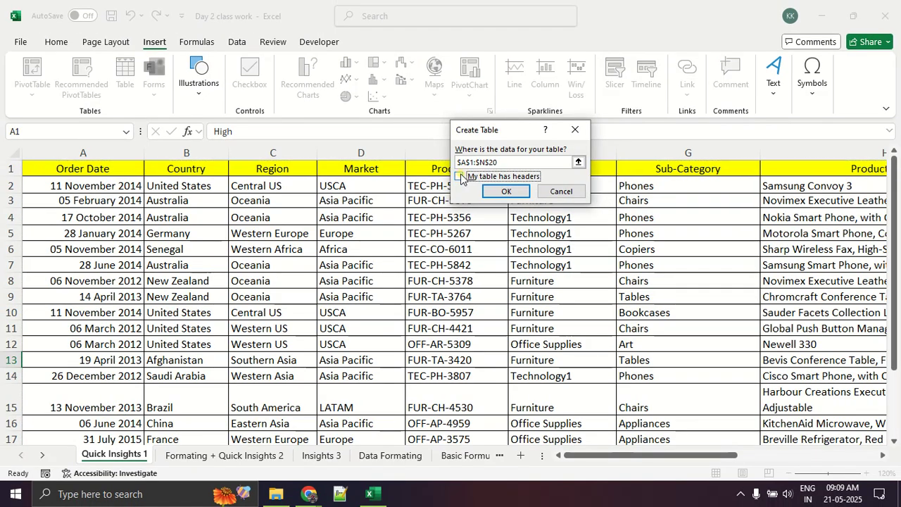
{"action": "left_click", "coordinate": [459, 175]}
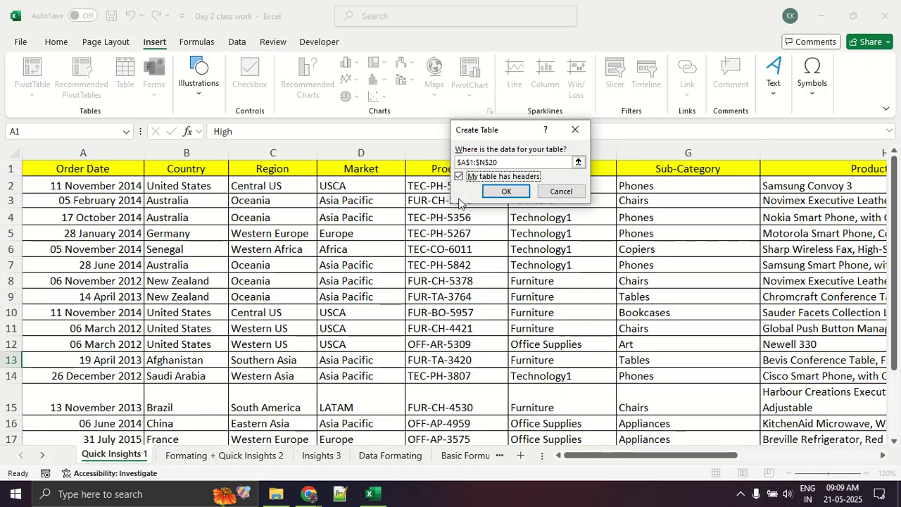
{"action": "left_click", "coordinate": [501, 192]}
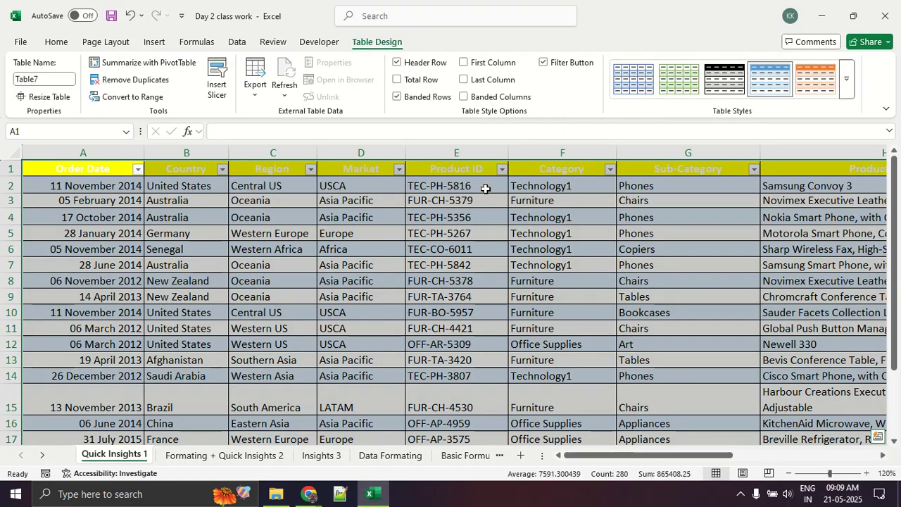
Select cells outside and inside the new table to compare the available commands, and circle Table Design with a screen annotation.
{"action": "left_click", "coordinate": [470, 216]}
{"action": "scroll", "coordinate": [470, 225], "scroll_direction": "down", "scroll_amount": 8}
{"action": "left_click", "coordinate": [402, 246]}
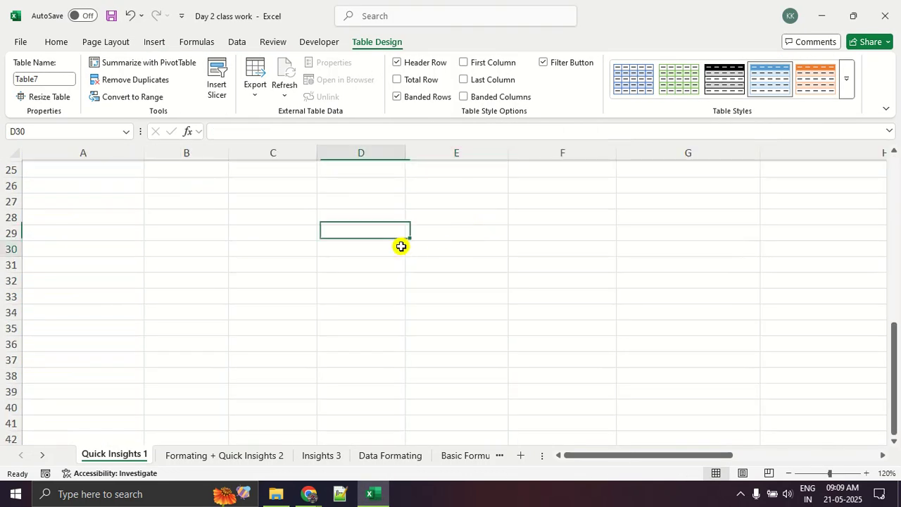
{"action": "scroll", "coordinate": [402, 245], "scroll_direction": "up", "scroll_amount": 8}
{"action": "scroll", "coordinate": [402, 246], "scroll_direction": "down", "scroll_amount": 3}
{"action": "scroll", "coordinate": [408, 243], "scroll_direction": "up", "scroll_amount": 3}
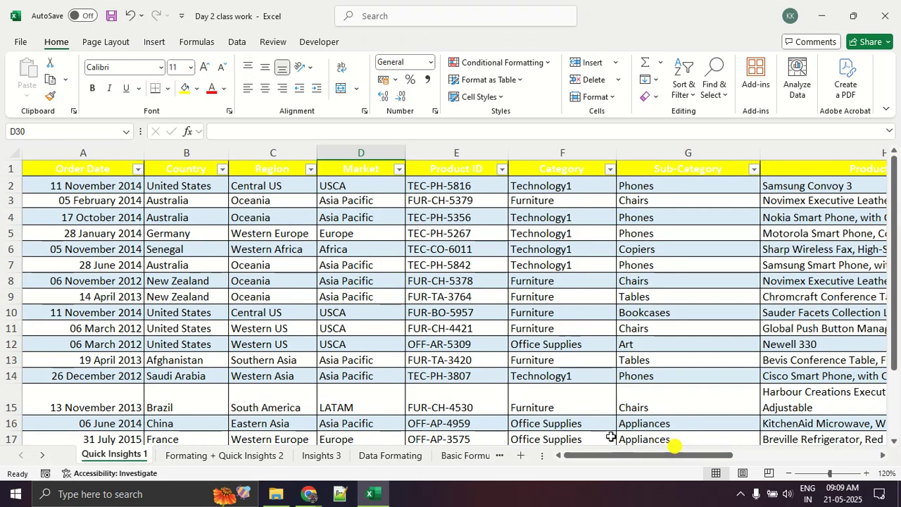
{"action": "left_click", "coordinate": [349, 261]}
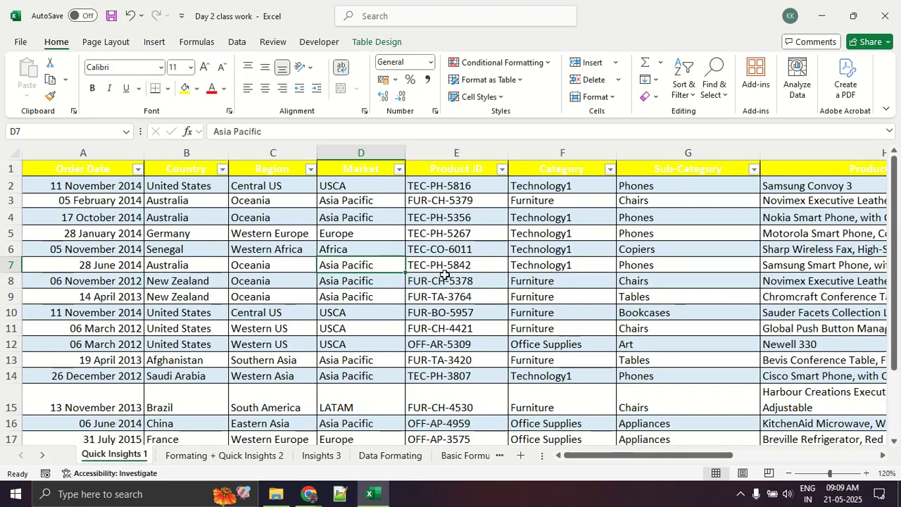
{"action": "mouse_move", "coordinate": [446, 26]}
{"action": "left_mouse_down"}
{"action": "mouse_move", "coordinate": [427, 62]}
{"action": "mouse_move", "coordinate": [394, 17]}
{"action": "left_mouse_up"}
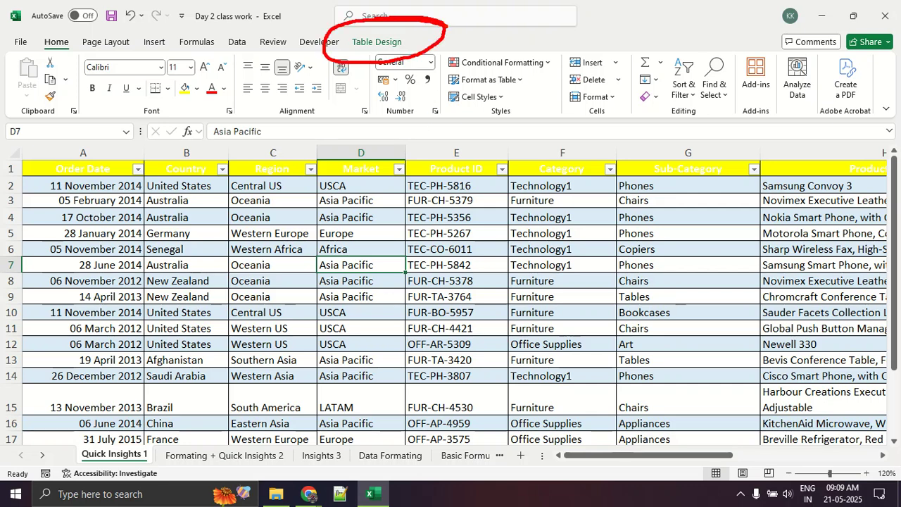
Select a cell below the table and one inside it, show the Table Design commands, and mark the ribbon headings before clearing the markings.
{"action": "scroll", "coordinate": [438, 338], "scroll_direction": "down", "scroll_amount": 5}
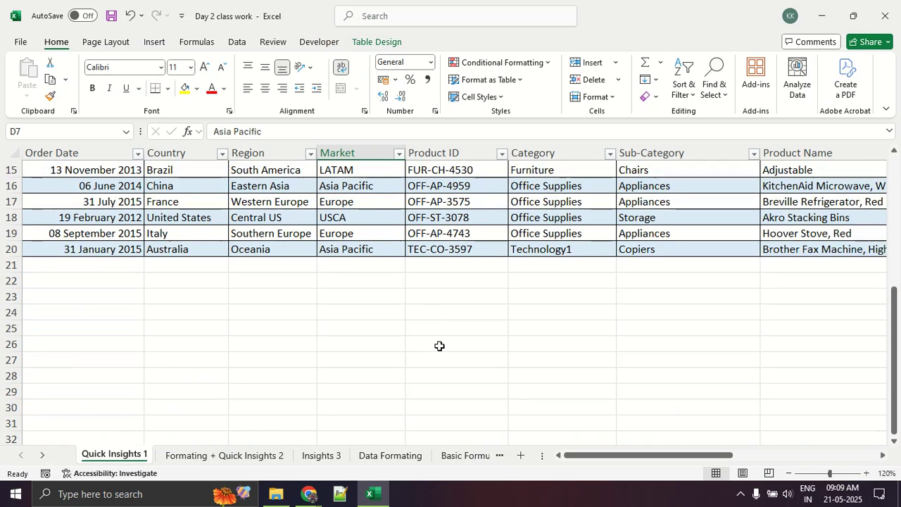
{"action": "left_click", "coordinate": [417, 363]}
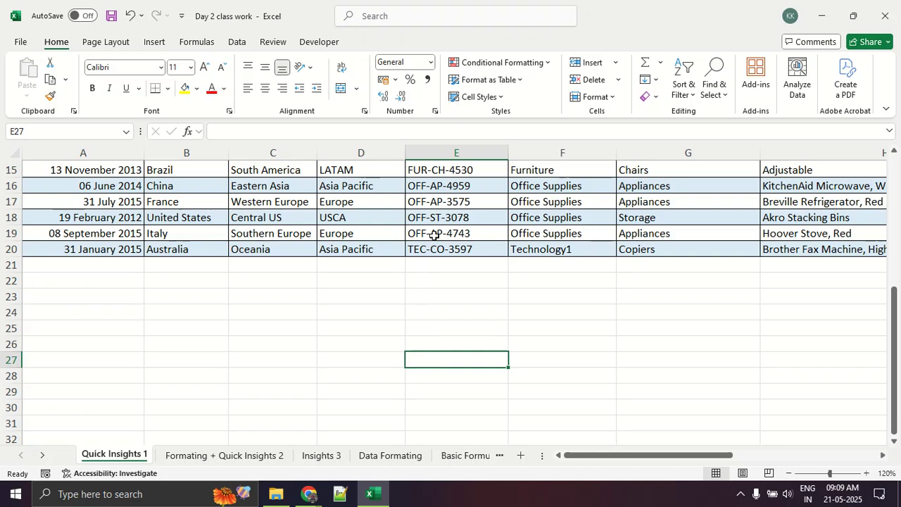
{"action": "left_click", "coordinate": [448, 203]}
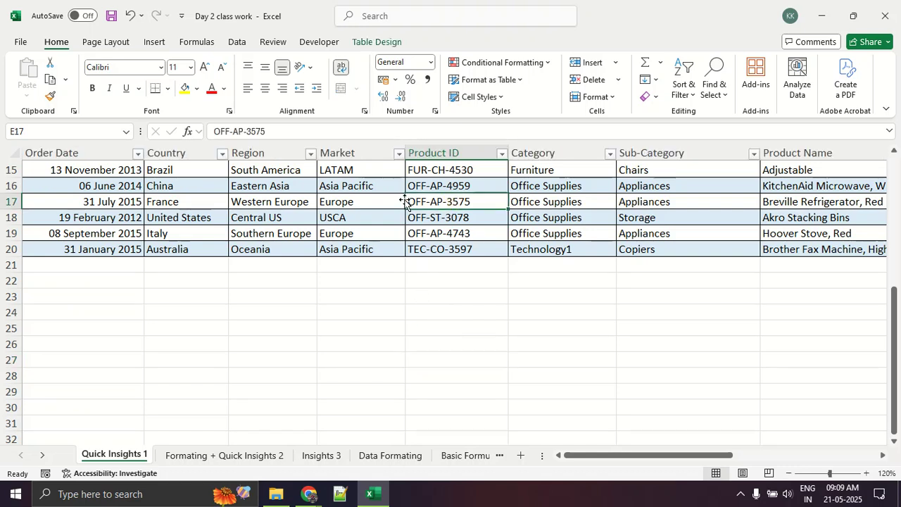
{"action": "left_click", "coordinate": [377, 42]}
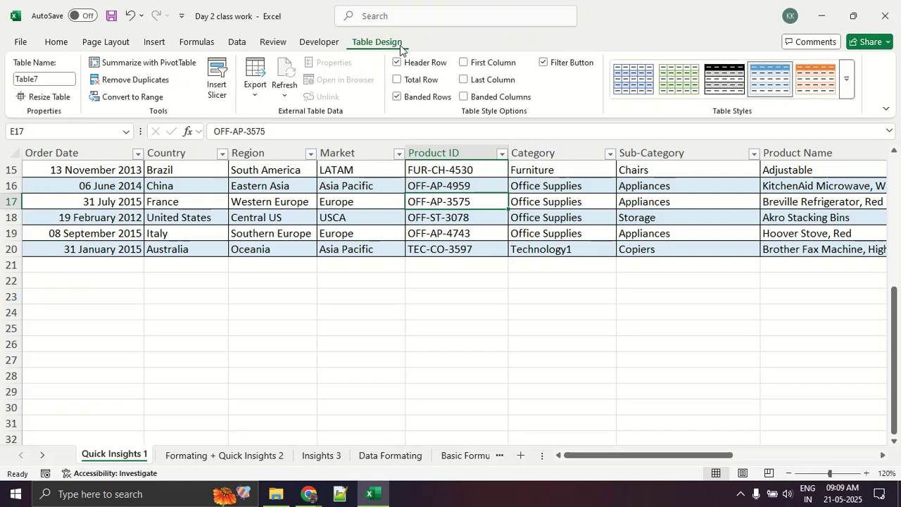
{"action": "mouse_move", "coordinate": [405, 28]}
{"action": "left_mouse_down"}
{"action": "mouse_move", "coordinate": [352, 17]}
{"action": "mouse_move", "coordinate": [31, 16]}
{"action": "mouse_move", "coordinate": [55, 62]}
{"action": "mouse_move", "coordinate": [397, 56]}
{"action": "mouse_move", "coordinate": [381, 28]}
{"action": "mouse_move", "coordinate": [429, 26]}
{"action": "left_mouse_up"}
{"action": "left_click_drag", "start_coordinate": [324, 27], "coordinate": [345, 23]}
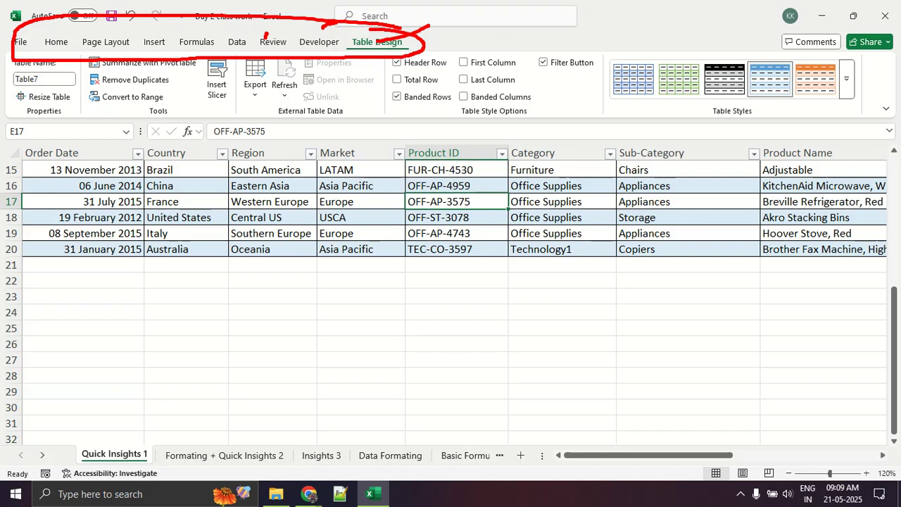
{"action": "key", "text": "Escape"}
Apply the light orange style from the last row of Medium table styles and check the table down to its last row.
{"action": "scroll", "coordinate": [563, 232], "scroll_direction": "up", "scroll_amount": 5}
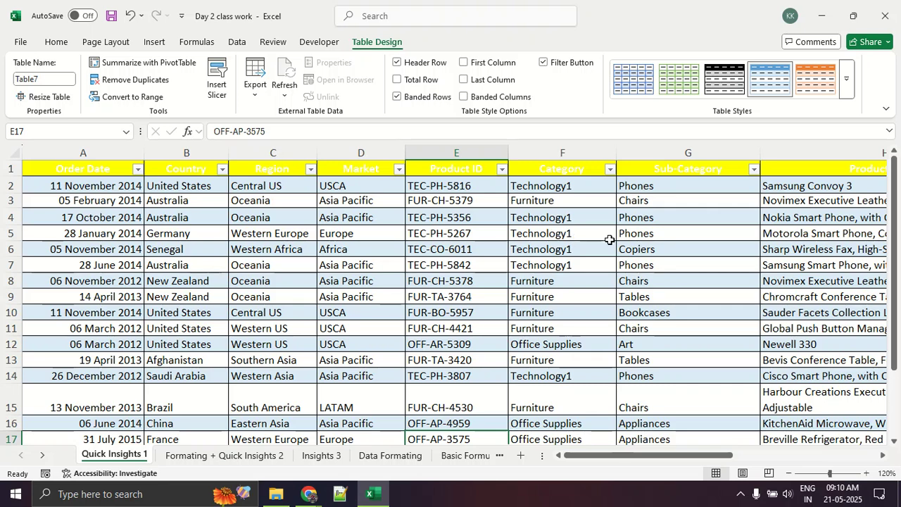
{"action": "left_click", "coordinate": [845, 88]}
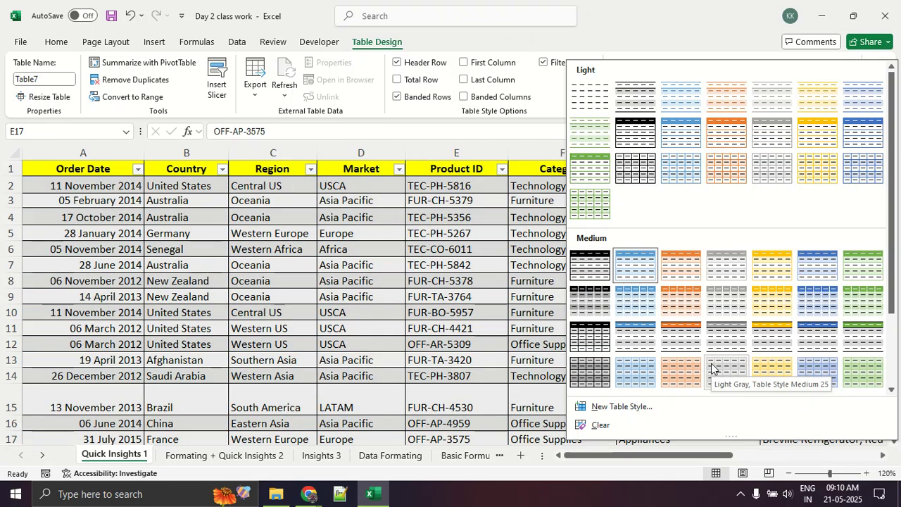
{"action": "left_click", "coordinate": [681, 372]}
{"action": "scroll", "coordinate": [690, 370], "scroll_direction": "down", "scroll_amount": 3}
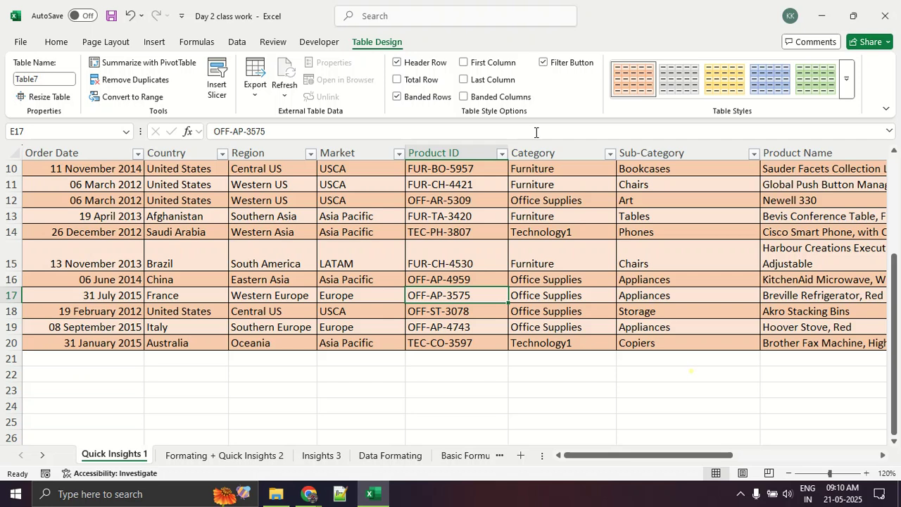
{"action": "scroll", "coordinate": [499, 207], "scroll_direction": "up", "scroll_amount": 3}
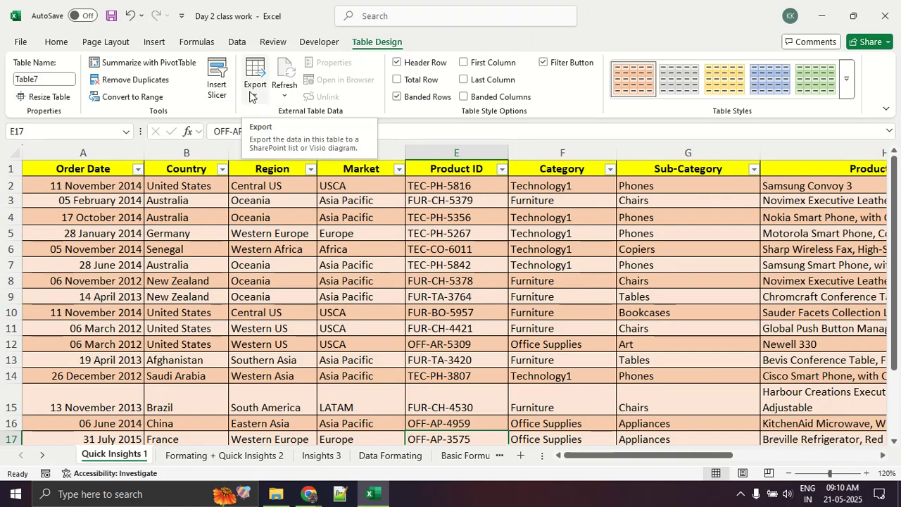
Circle the table style options with a screen annotation, clear it, and switch the filter buttons off and on again.
{"action": "mouse_move", "coordinate": [435, 50]}
{"action": "left_mouse_down"}
{"action": "mouse_move", "coordinate": [391, 65]}
{"action": "mouse_move", "coordinate": [619, 112]}
{"action": "mouse_move", "coordinate": [437, 47]}
{"action": "left_mouse_up"}
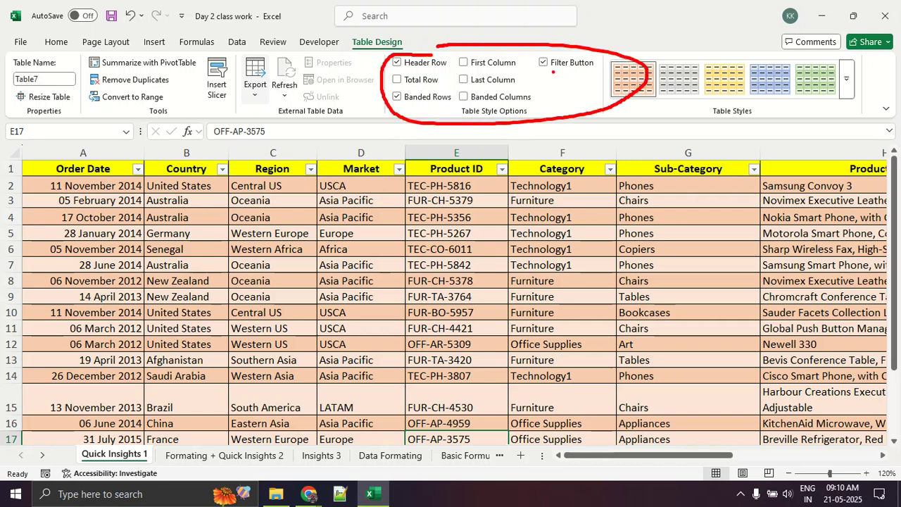
{"action": "key", "text": "Escape"}
{"action": "left_click", "coordinate": [568, 64]}
{"action": "left_click", "coordinate": [569, 64]}
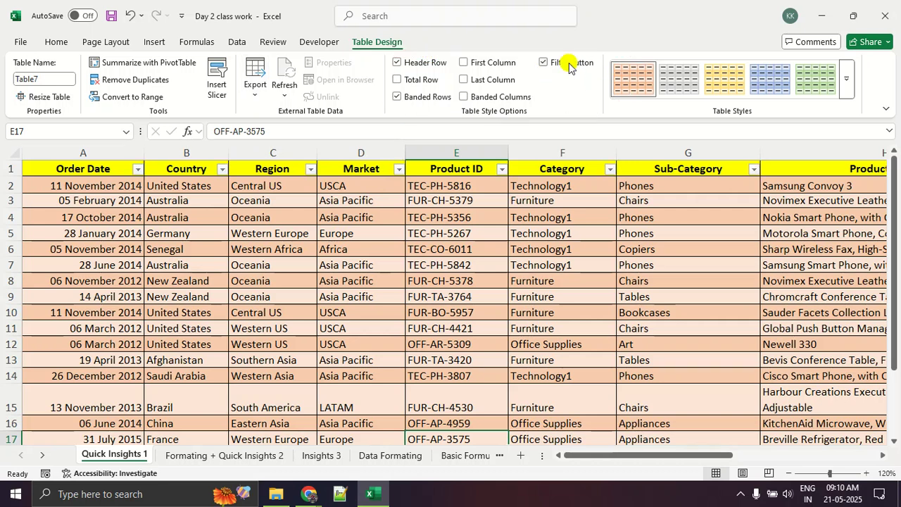
Toggle the table's banded rows to compare the shading, leaving them turned off.
{"action": "left_click", "coordinate": [432, 96]}
{"action": "scroll", "coordinate": [433, 95], "scroll_direction": "down", "scroll_amount": 3}
{"action": "left_click", "coordinate": [431, 96]}
{"action": "left_click", "coordinate": [431, 97]}
{"action": "left_click", "coordinate": [429, 98]}
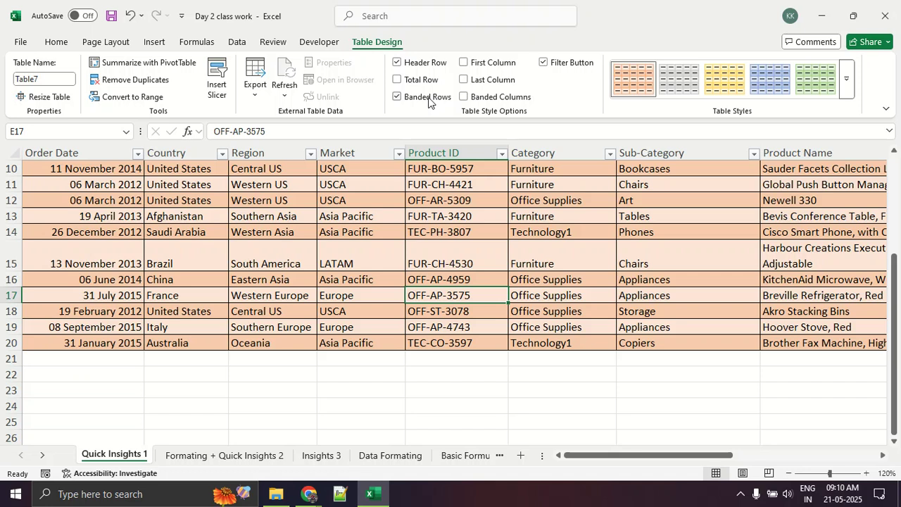
{"action": "left_click", "coordinate": [427, 97]}
Turn on Last Column formatting, check the Order Priority column, and turn the formatting off again.
{"action": "left_click", "coordinate": [486, 80]}
{"action": "scroll", "coordinate": [595, 323], "scroll_direction": "up", "scroll_amount": 3}
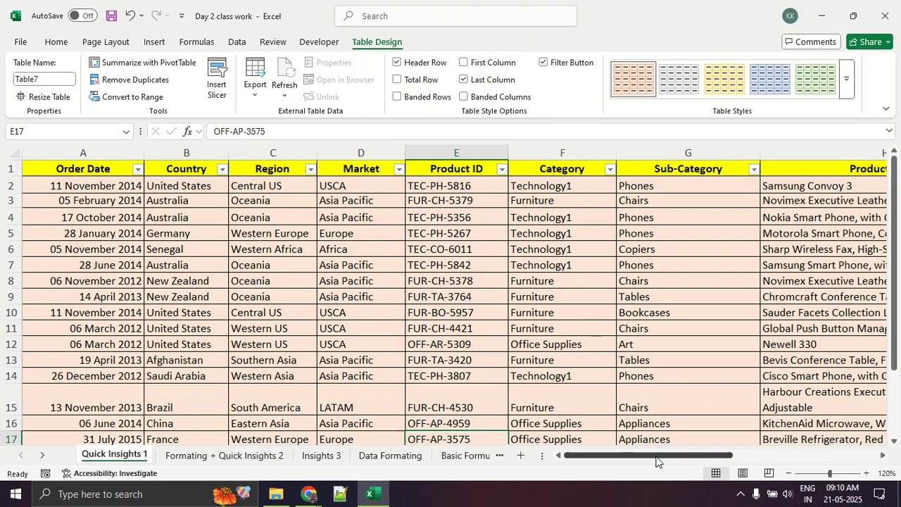
{"action": "left_click_drag", "start_coordinate": [654, 455], "coordinate": [800, 455]}
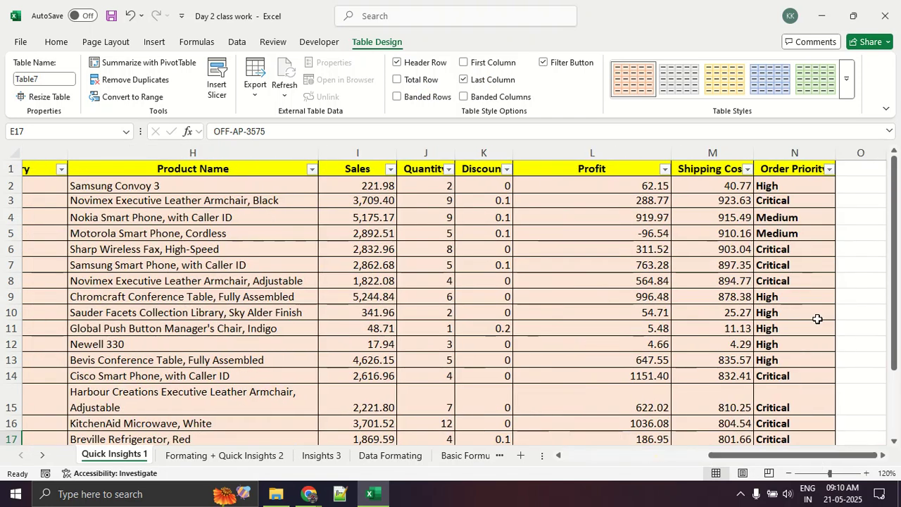
{"action": "left_click", "coordinate": [473, 82]}
Circle the Total Row option, add a total row to the table, and mark the Total label in the new row.
{"action": "scroll", "coordinate": [453, 183], "scroll_direction": "up", "scroll_amount": 3}
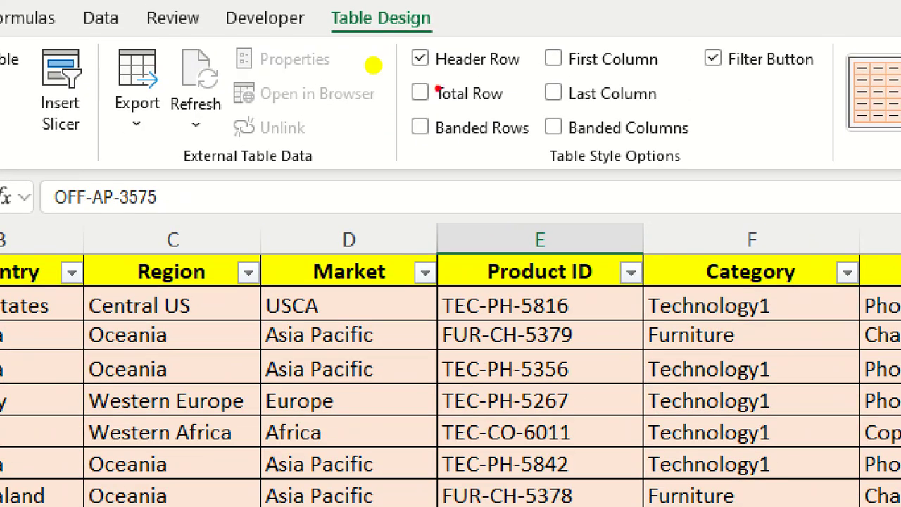
{"action": "mouse_move", "coordinate": [507, 114]}
{"action": "left_mouse_down"}
{"action": "mouse_move", "coordinate": [417, 79]}
{"action": "mouse_move", "coordinate": [440, 121]}
{"action": "mouse_move", "coordinate": [469, 119]}
{"action": "left_mouse_up"}
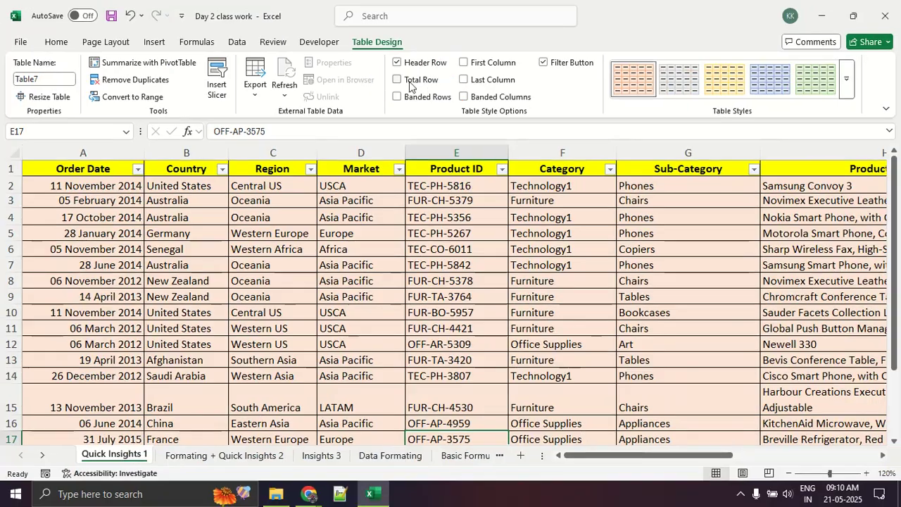
{"action": "left_click", "coordinate": [431, 90]}
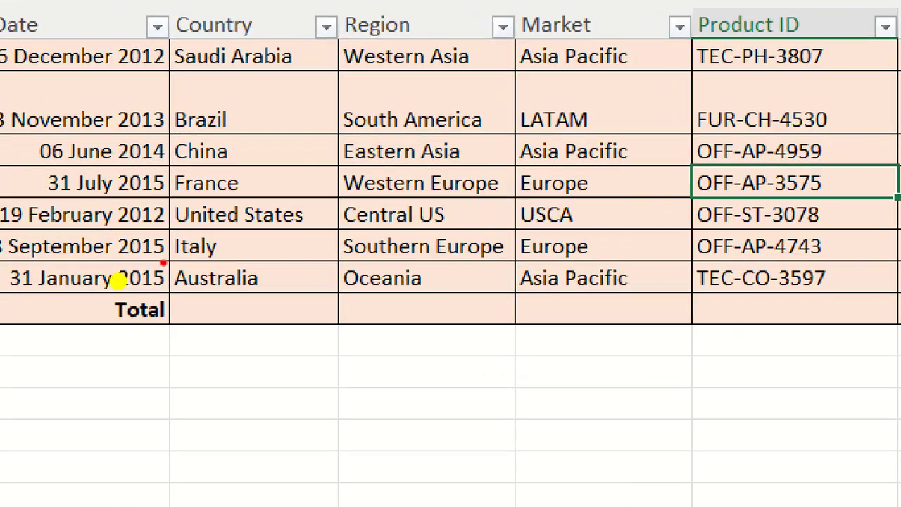
{"action": "mouse_move", "coordinate": [169, 291]}
{"action": "left_mouse_down"}
{"action": "mouse_move", "coordinate": [110, 333]}
{"action": "mouse_move", "coordinate": [745, 337]}
{"action": "mouse_move", "coordinate": [662, 287]}
{"action": "mouse_move", "coordinate": [99, 284]}
{"action": "left_mouse_up"}
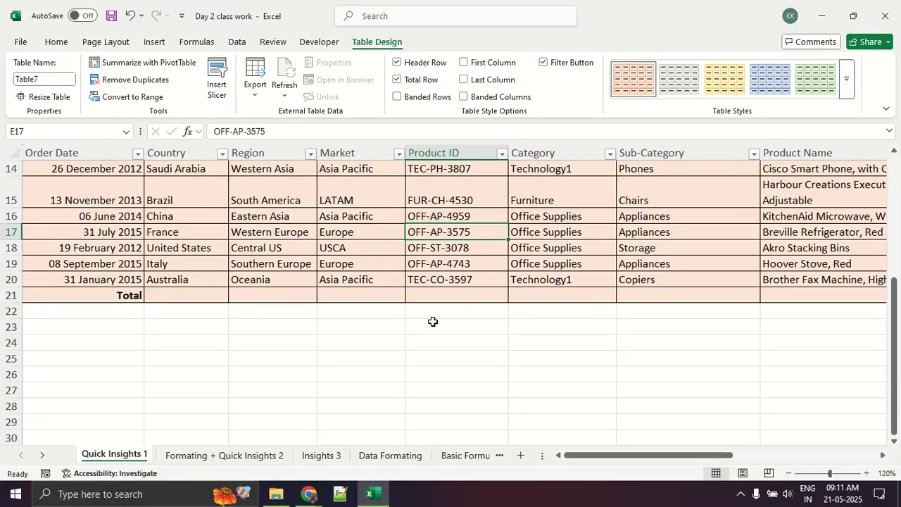
Set the Sales column's summary function in total row cell I21 to Max, circling the cell's function selector on screen.
{"action": "left_click_drag", "start_coordinate": [660, 455], "coordinate": [822, 451]}
{"action": "scroll", "coordinate": [559, 408], "scroll_direction": "up", "scroll_amount": 5}
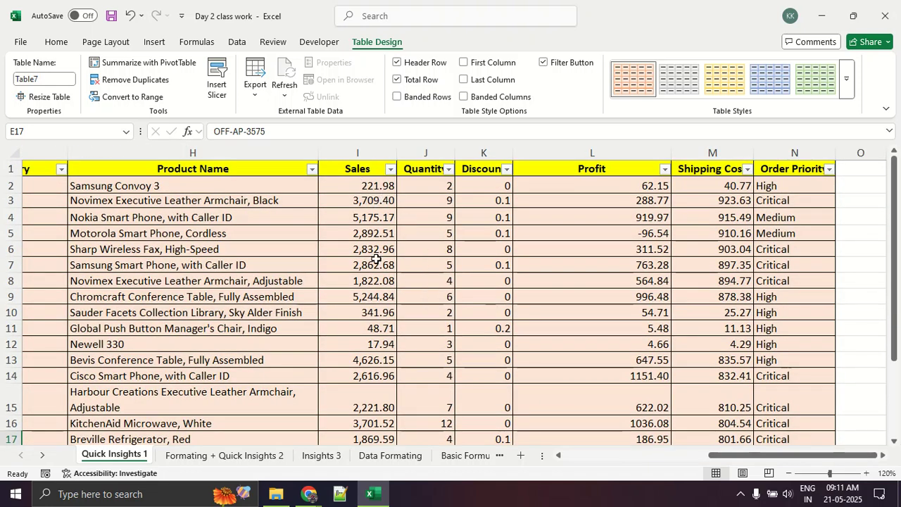
{"action": "scroll", "coordinate": [376, 259], "scroll_direction": "down", "scroll_amount": 4}
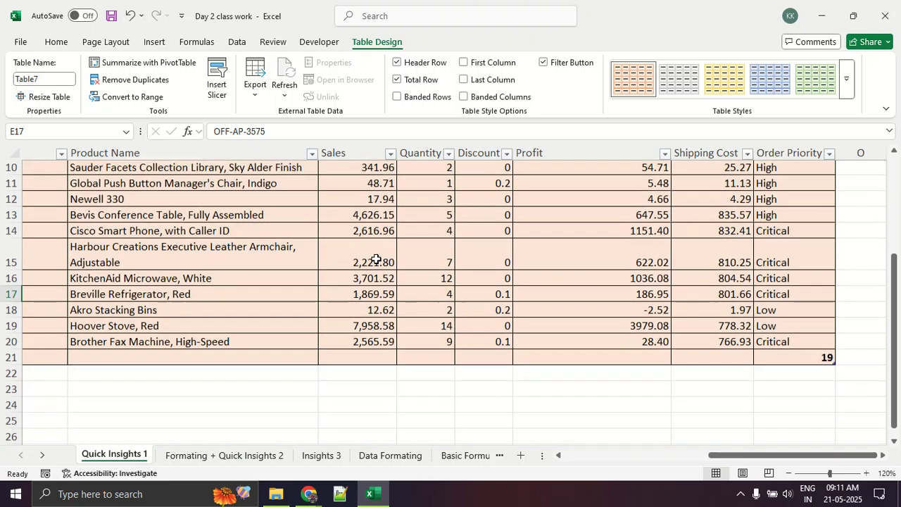
{"action": "left_click", "coordinate": [363, 345]}
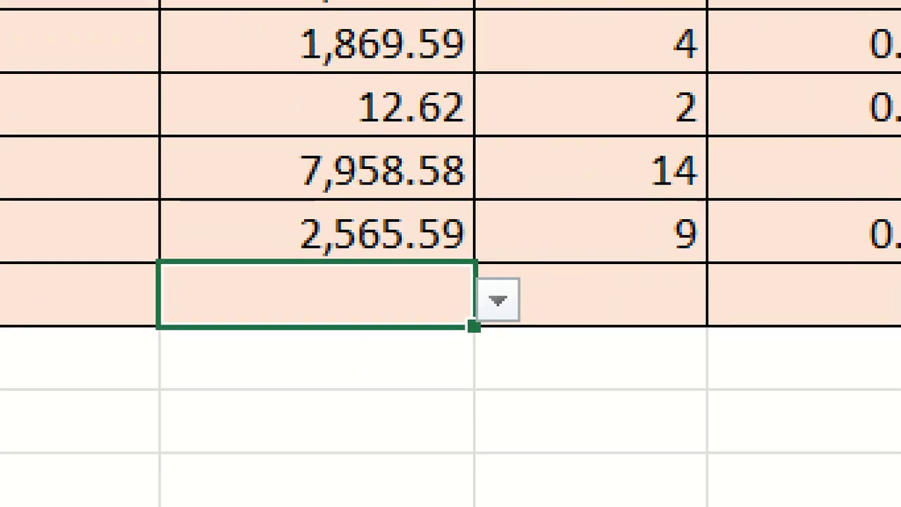
{"action": "mouse_move", "coordinate": [541, 241]}
{"action": "left_mouse_down"}
{"action": "mouse_move", "coordinate": [410, 326]}
{"action": "mouse_move", "coordinate": [542, 245]}
{"action": "left_mouse_up"}
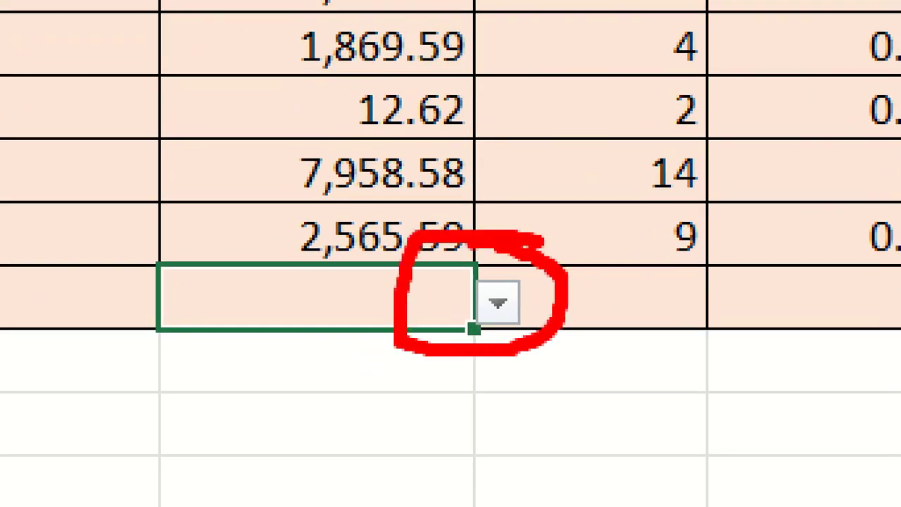
{"action": "left_click", "coordinate": [497, 303]}
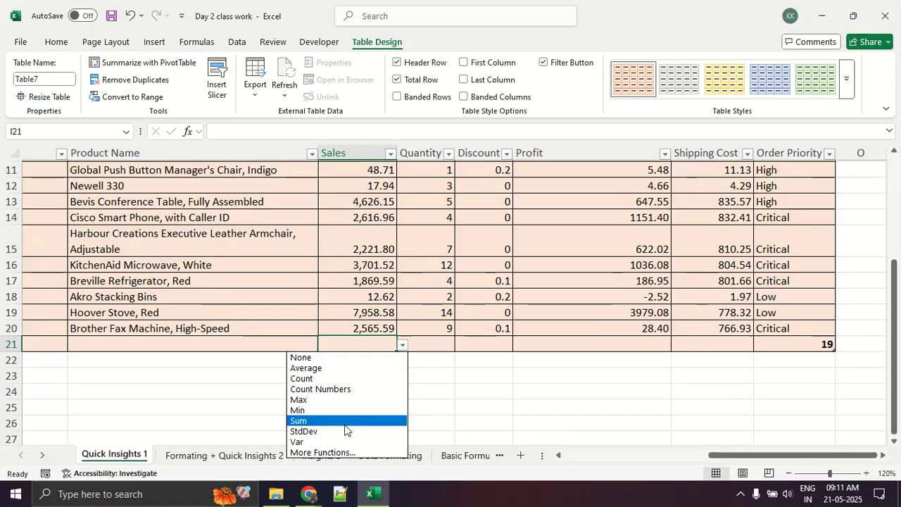
{"action": "left_click", "coordinate": [337, 400]}
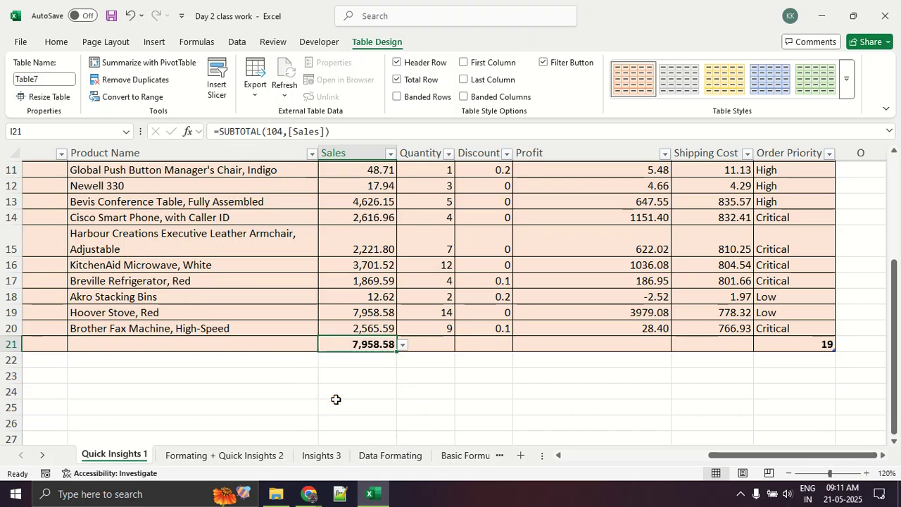
Switch the Sales column's total row function in I21 to Sum, to Average and finally to Count.
{"action": "left_click", "coordinate": [402, 346]}
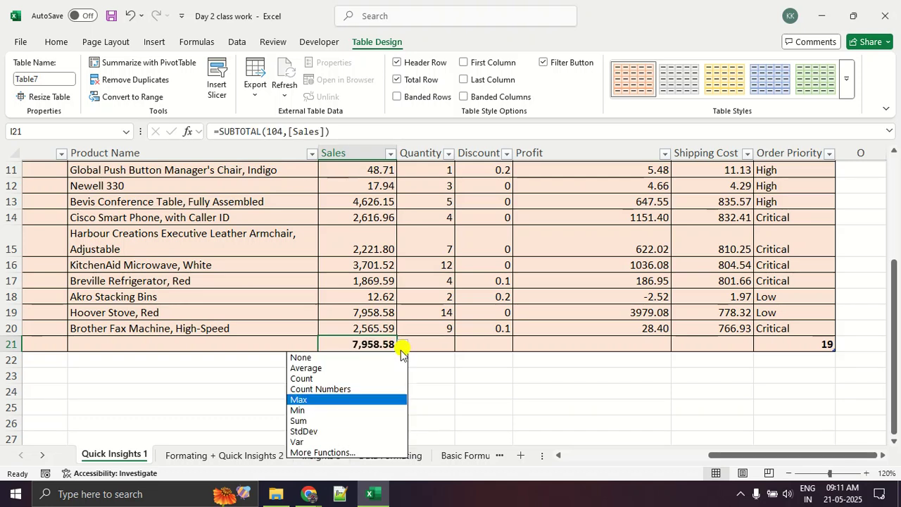
{"action": "left_click", "coordinate": [332, 421]}
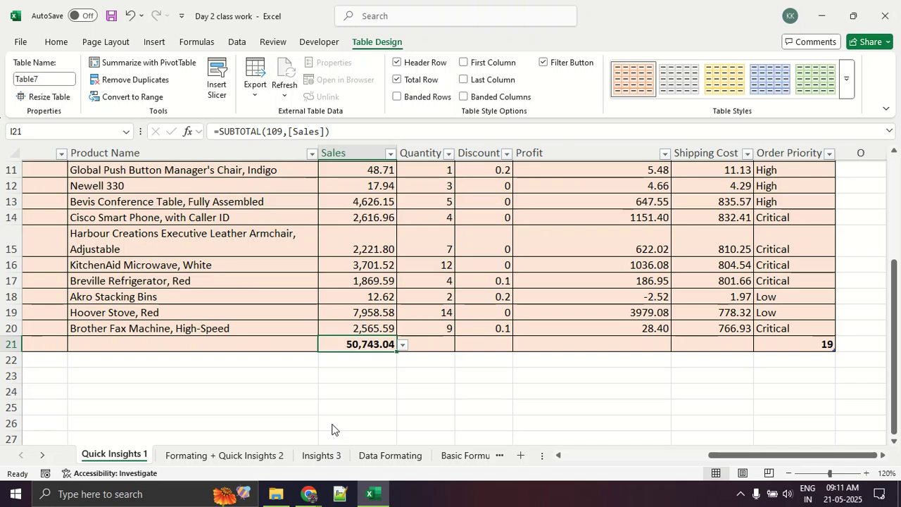
{"action": "left_click", "coordinate": [403, 345]}
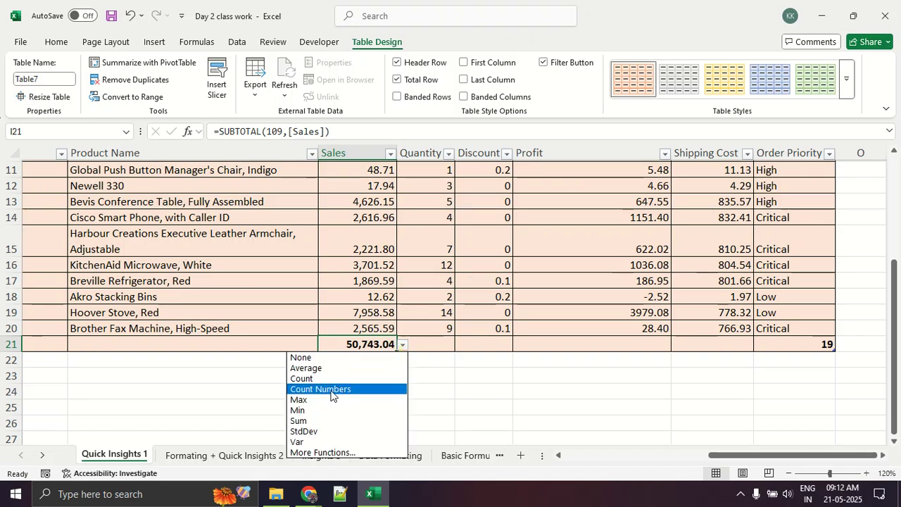
{"action": "left_click", "coordinate": [328, 368]}
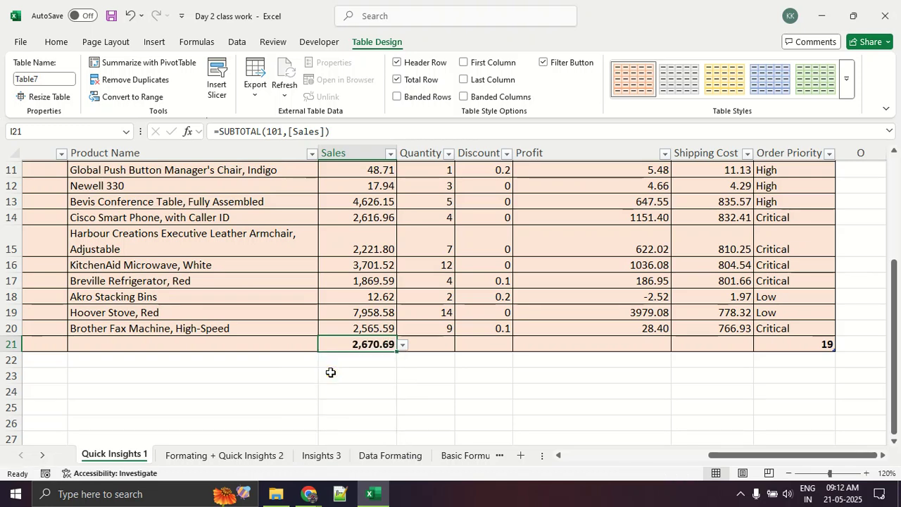
{"action": "left_click", "coordinate": [402, 345]}
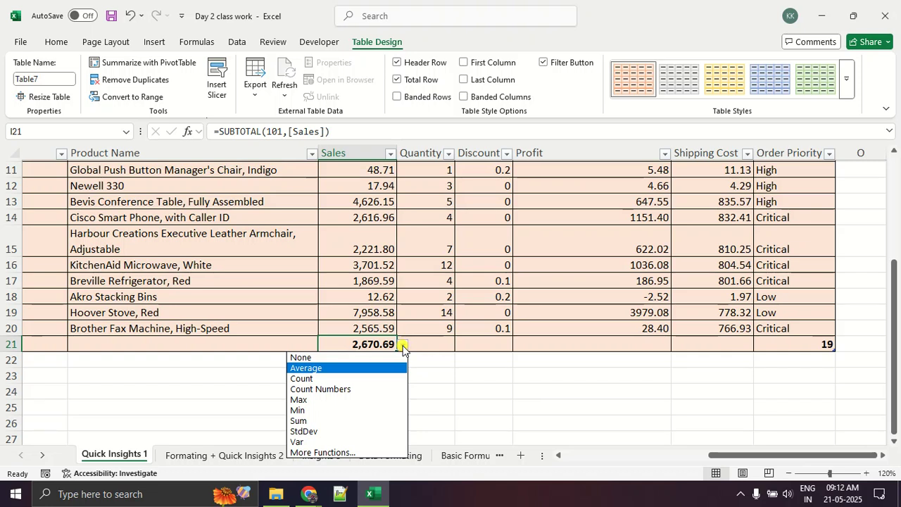
{"action": "left_click", "coordinate": [372, 378]}
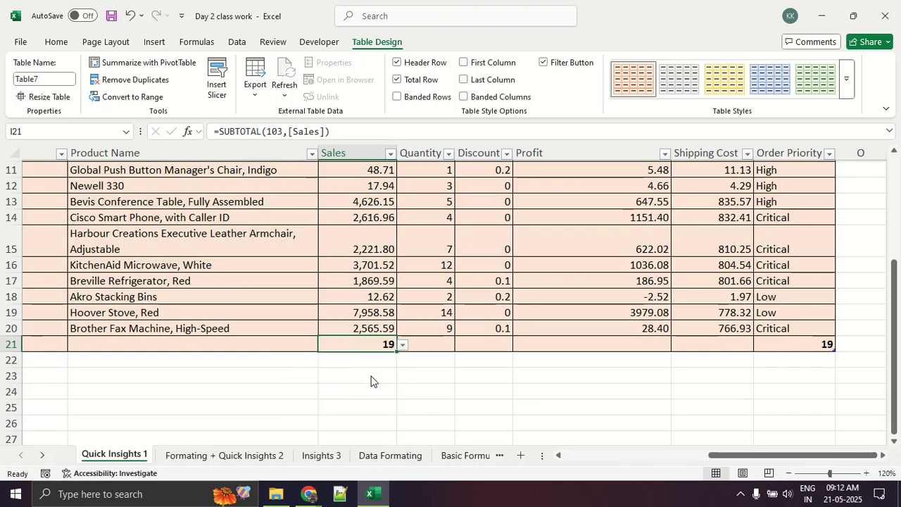
{"action": "scroll", "coordinate": [373, 366], "scroll_direction": "up", "scroll_amount": 3}
{"action": "scroll", "coordinate": [422, 373], "scroll_direction": "down", "scroll_amount": 1}
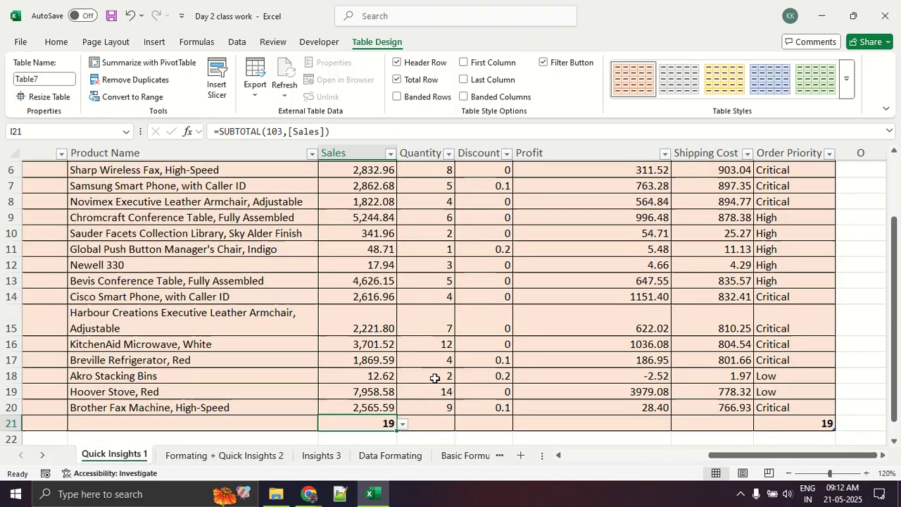
Check the Quantity, Discount and Profit cells of the total row against the table's data columns.
{"action": "left_click", "coordinate": [422, 423]}
{"action": "left_click", "coordinate": [493, 423]}
{"action": "scroll", "coordinate": [601, 340], "scroll_direction": "down", "scroll_amount": 3}
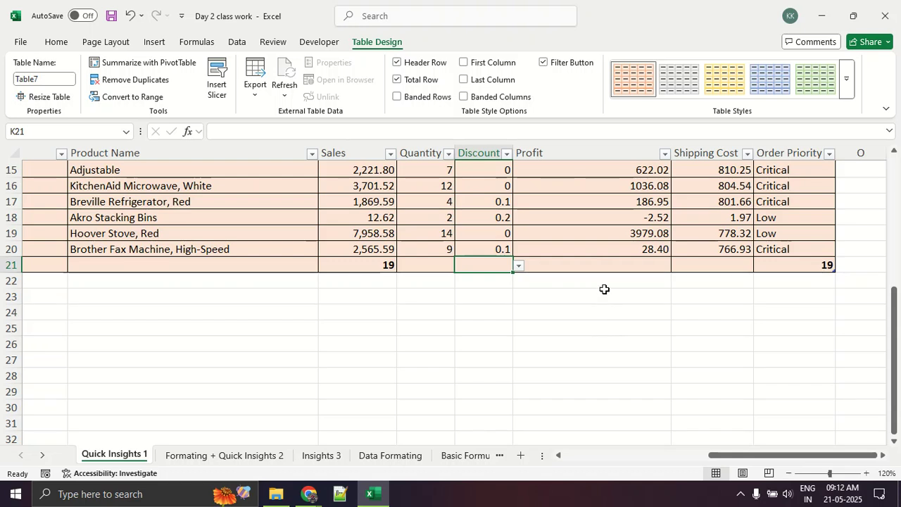
{"action": "left_click", "coordinate": [610, 267]}
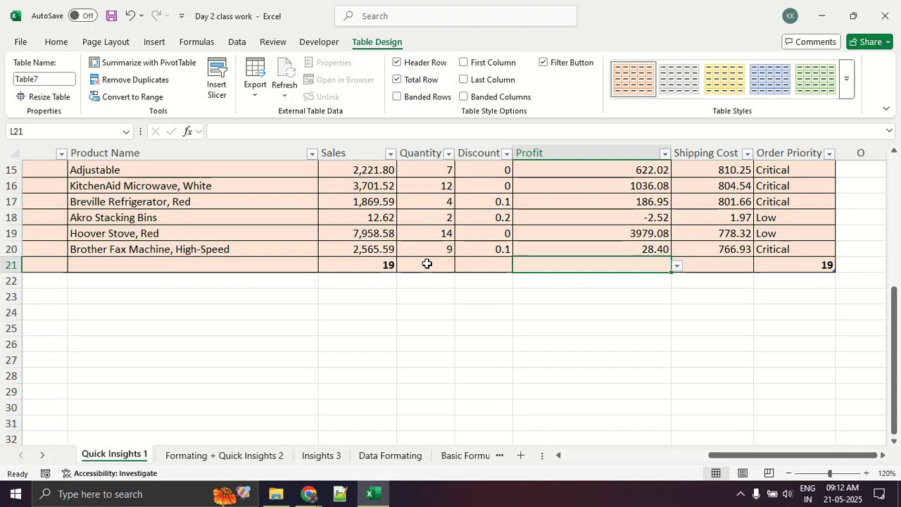
{"action": "scroll", "coordinate": [426, 263], "scroll_direction": "up", "scroll_amount": 5}
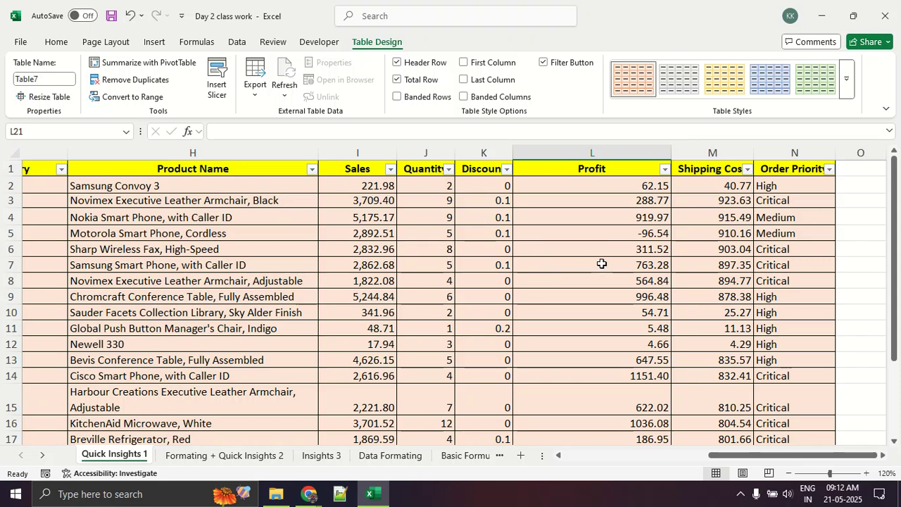
{"action": "scroll", "coordinate": [602, 263], "scroll_direction": "down", "scroll_amount": 3}
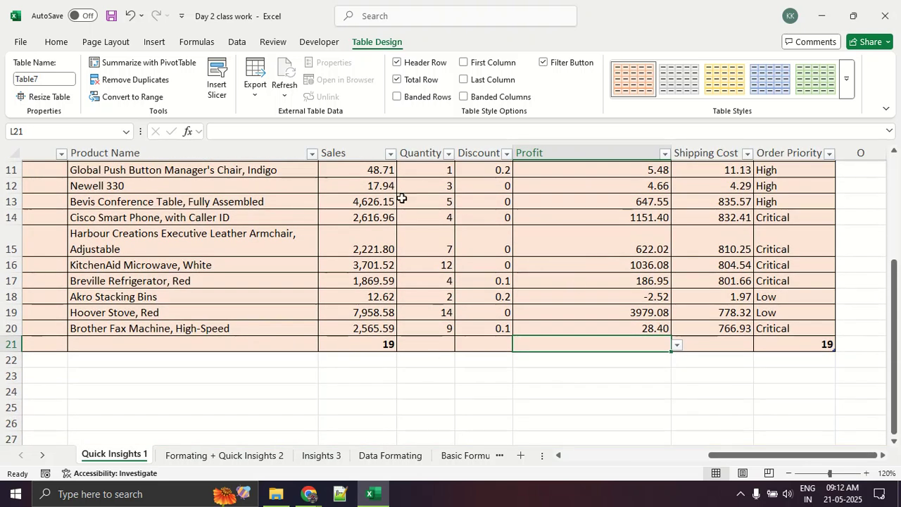
Turn off the table's total row and sort the table by Profit from smallest to largest.
{"action": "left_click", "coordinate": [420, 80]}
{"action": "scroll", "coordinate": [500, 328], "scroll_direction": "up", "scroll_amount": 3}
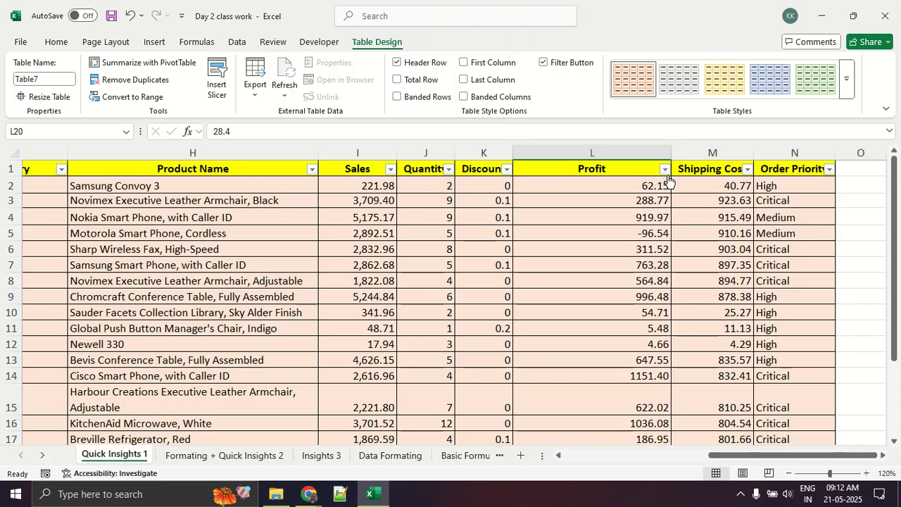
{"action": "left_click", "coordinate": [664, 170]}
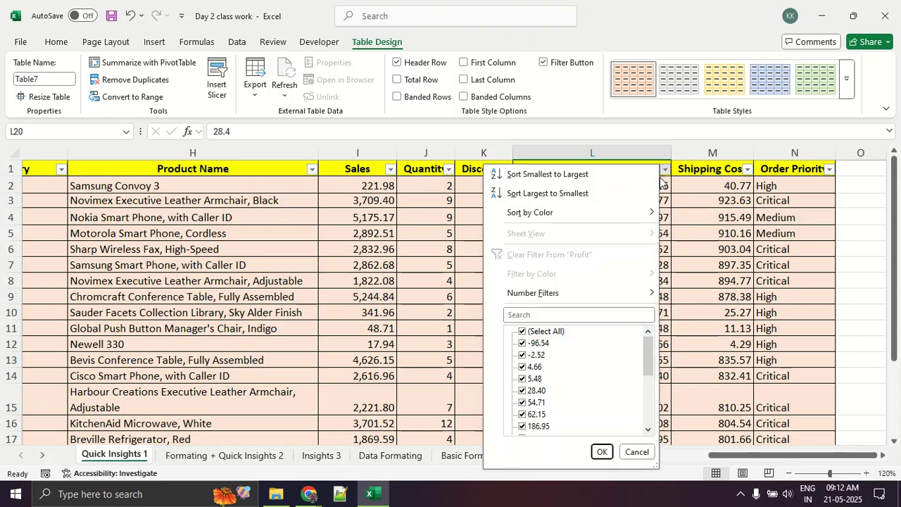
{"action": "left_click", "coordinate": [591, 181]}
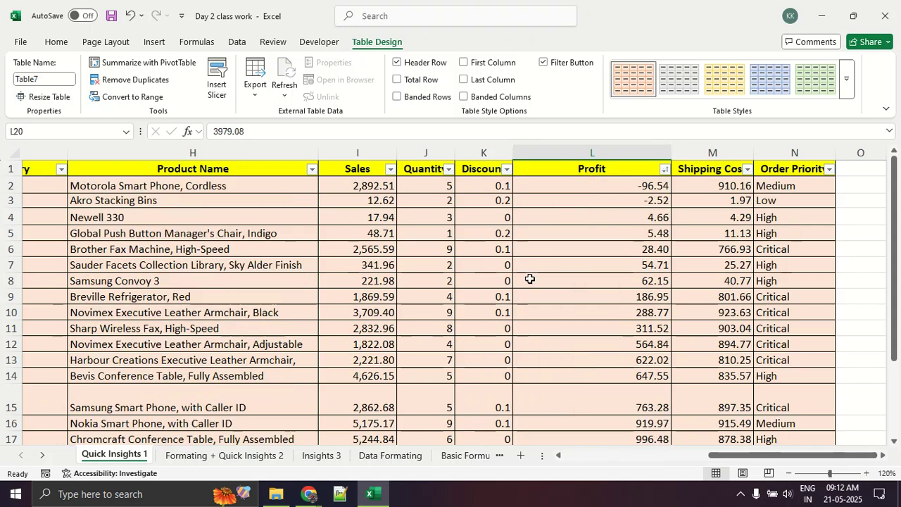
Examine the lowest-profit rows from Product Name to Profit, including Newell 330, and check the products through the table's end.
{"action": "left_click_drag", "start_coordinate": [221, 187], "coordinate": [612, 190]}
{"action": "left_click_drag", "start_coordinate": [230, 210], "coordinate": [614, 200]}
{"action": "left_click", "coordinate": [613, 215]}
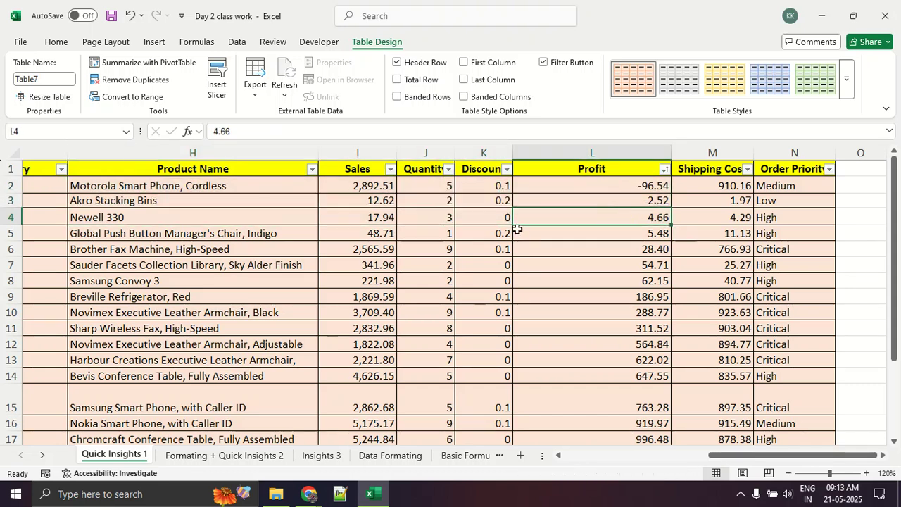
{"action": "left_click", "coordinate": [140, 218]}
{"action": "scroll", "coordinate": [226, 240], "scroll_direction": "down", "scroll_amount": 2}
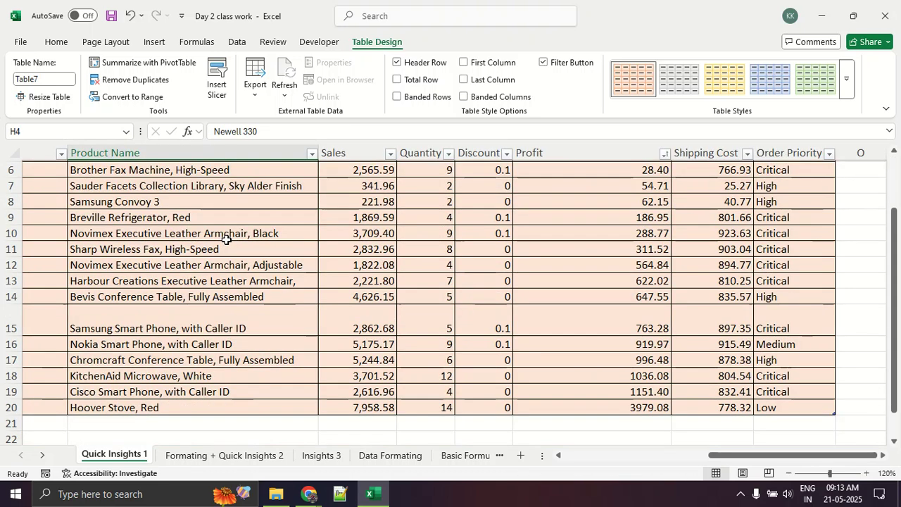
{"action": "scroll", "coordinate": [232, 236], "scroll_direction": "up", "scroll_amount": 2}
Compare the Market entries of the five lowest-profit rows, D2:D6, with those of the five highest-profit rows, D16:D20.
{"action": "left_click_drag", "start_coordinate": [714, 457], "coordinate": [462, 464]}
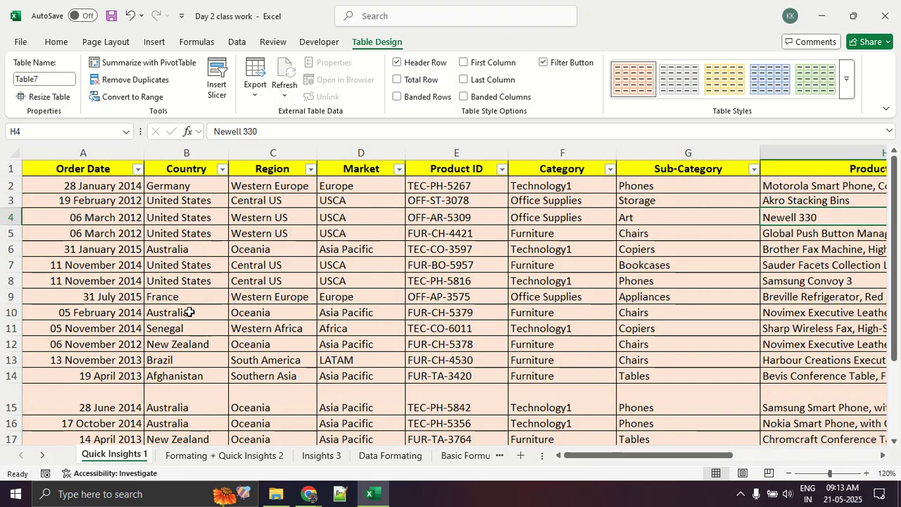
{"action": "scroll", "coordinate": [192, 312], "scroll_direction": "down", "scroll_amount": 4}
{"action": "scroll", "coordinate": [215, 300], "scroll_direction": "up", "scroll_amount": 4}
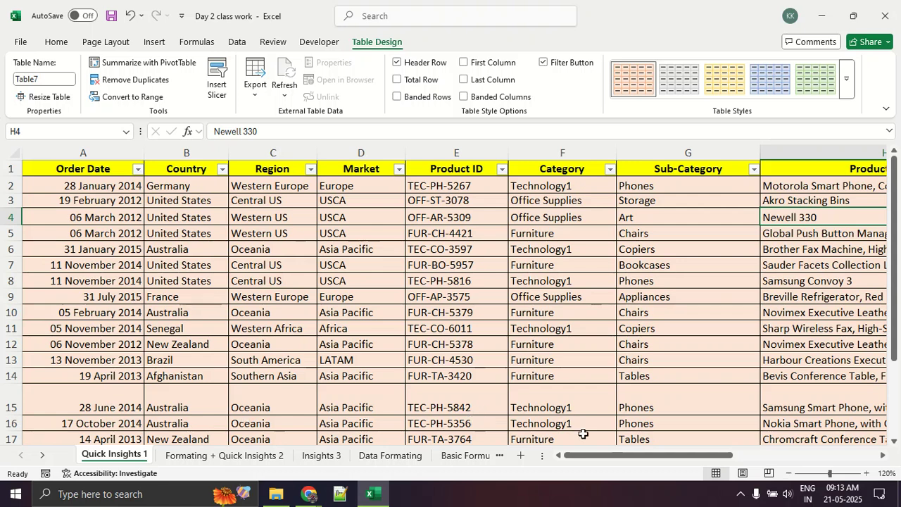
{"action": "left_click_drag", "start_coordinate": [354, 186], "coordinate": [364, 249]}
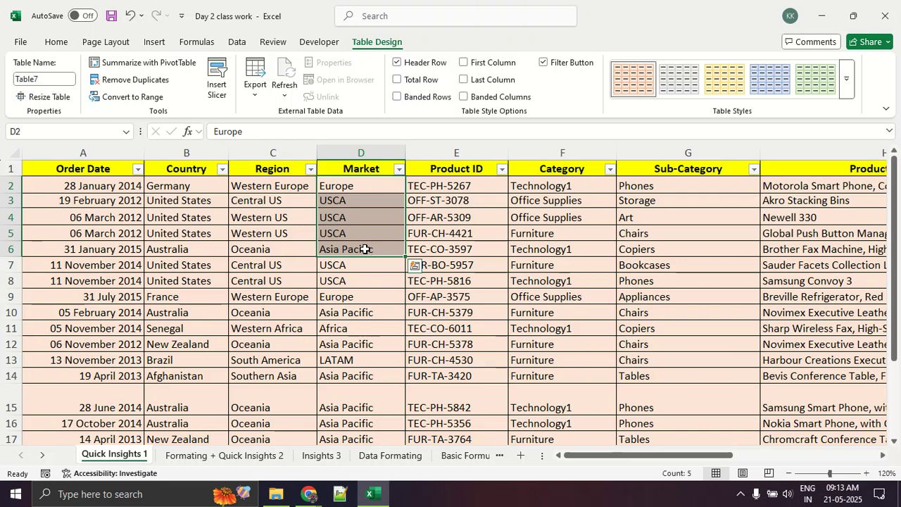
{"action": "scroll", "coordinate": [365, 249], "scroll_direction": "down", "scroll_amount": 3}
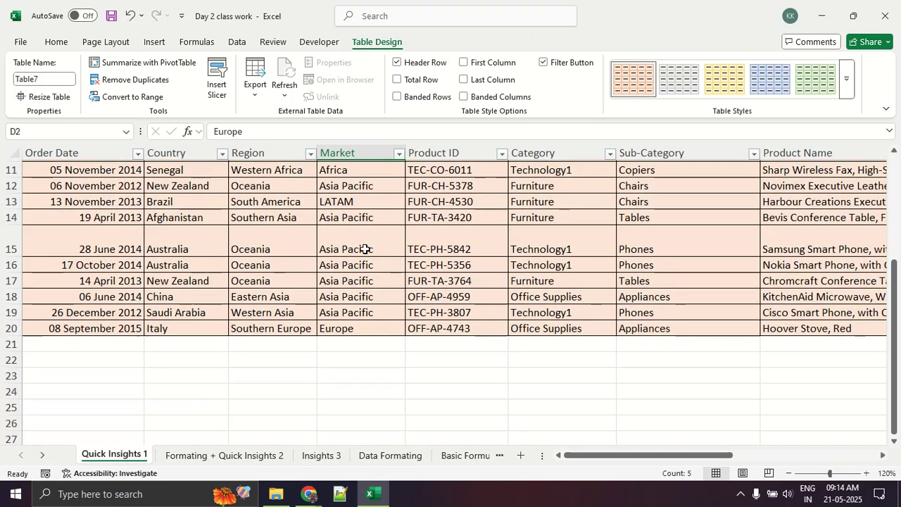
{"action": "left_click_drag", "start_coordinate": [361, 262], "coordinate": [367, 337]}
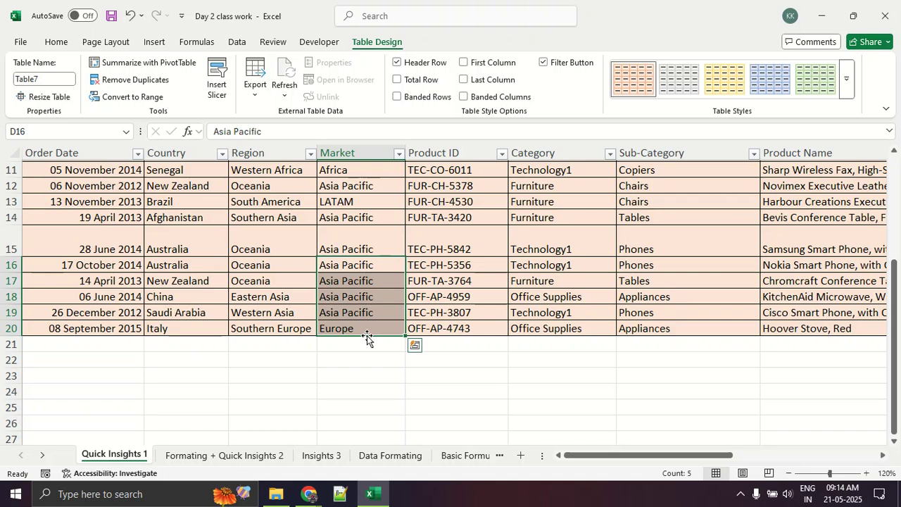
Highlight the United States entries in B3:B5 and compare them with the countries of the highest-profit rows.
{"action": "scroll", "coordinate": [366, 338], "scroll_direction": "up", "scroll_amount": 4}
{"action": "left_click_drag", "start_coordinate": [203, 200], "coordinate": [204, 239]}
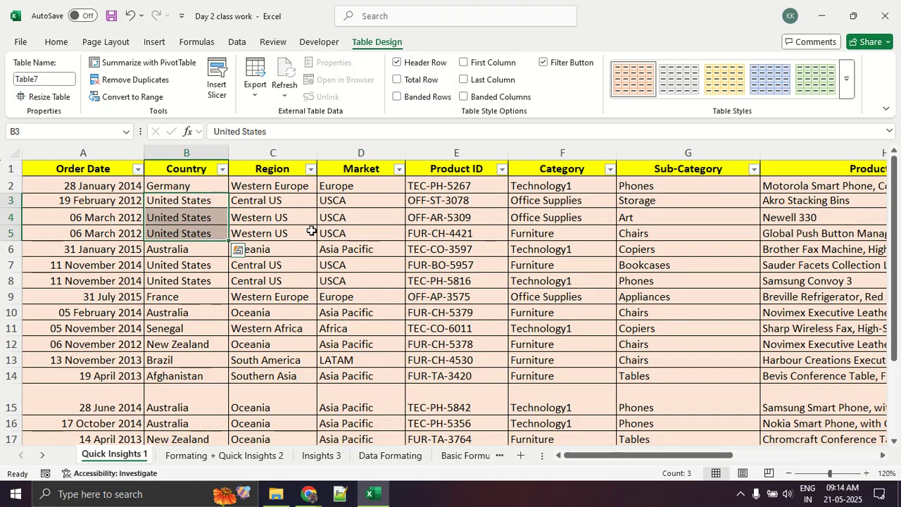
{"action": "scroll", "coordinate": [354, 241], "scroll_direction": "down", "scroll_amount": 3}
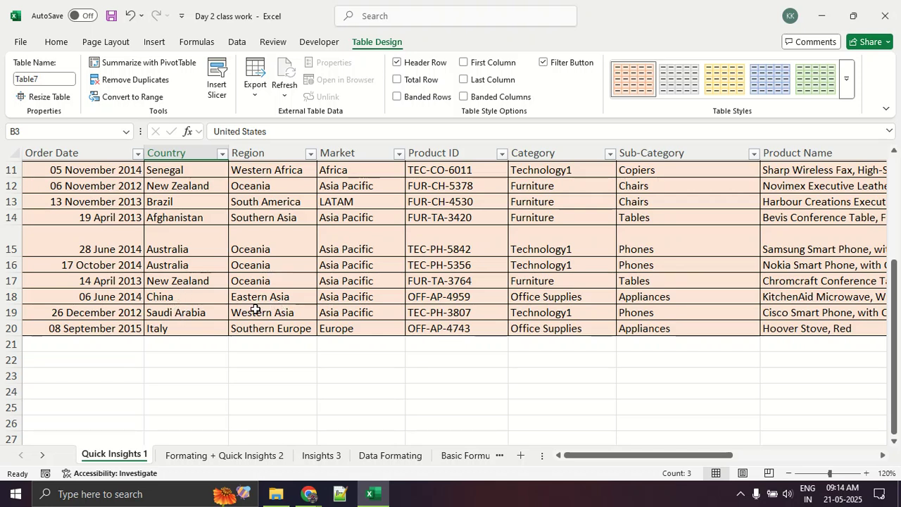
{"action": "scroll", "coordinate": [221, 395], "scroll_direction": "up", "scroll_amount": 3}
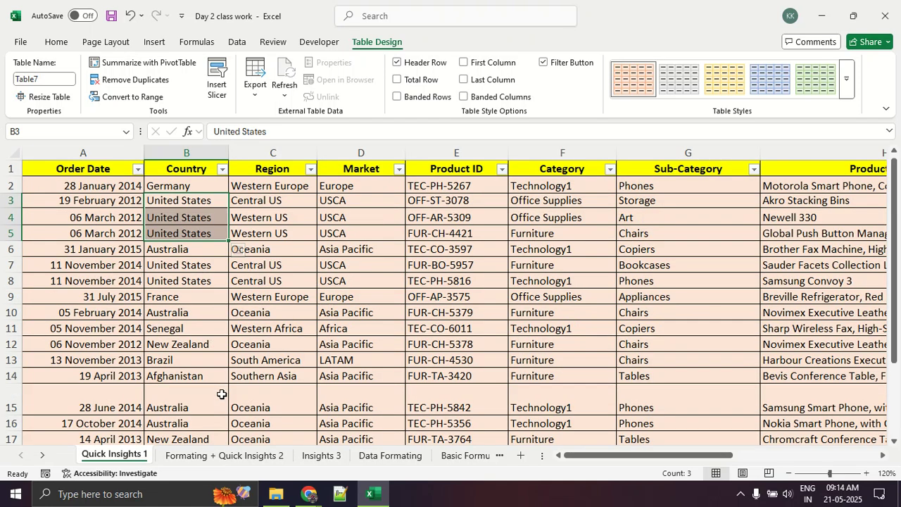
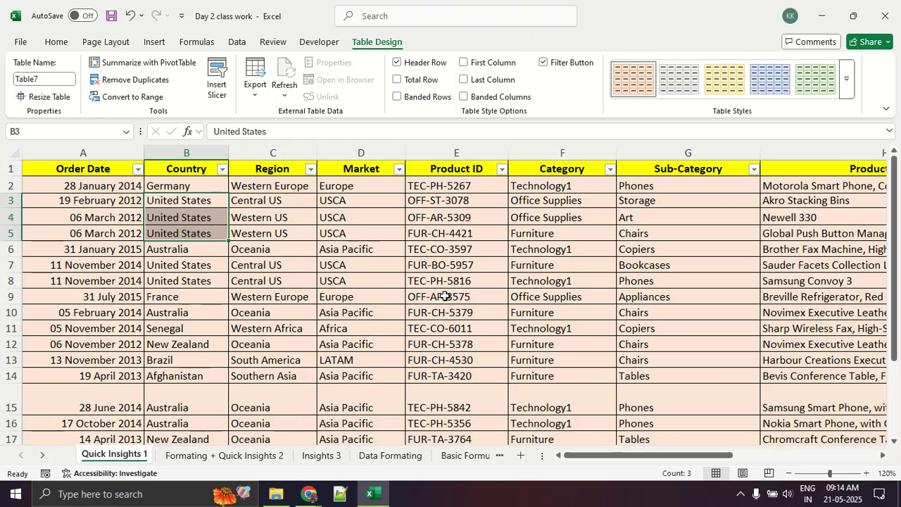
Compare the Profit, Shipping Cost and Order Priority values with the countries and markets across the sorted table.
{"action": "left_click_drag", "start_coordinate": [582, 459], "coordinate": [725, 457]}
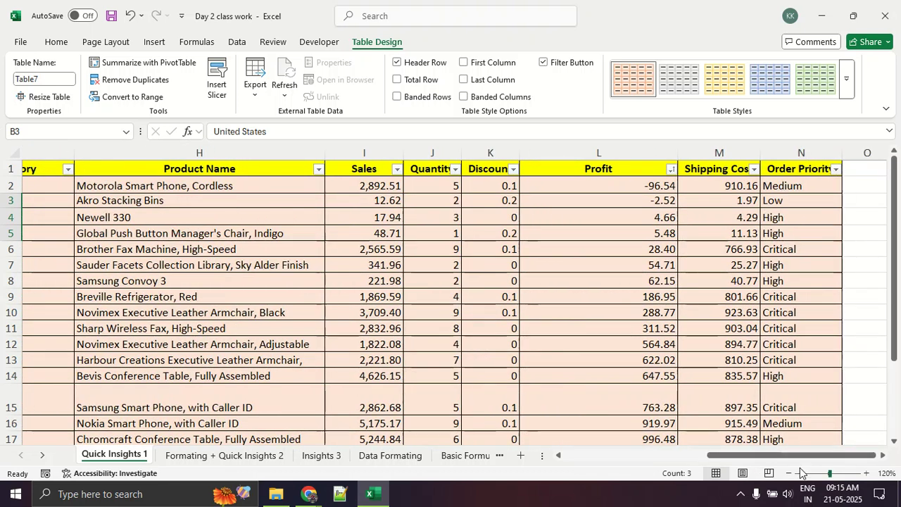
{"action": "left_click_drag", "start_coordinate": [799, 457], "coordinate": [570, 459]}
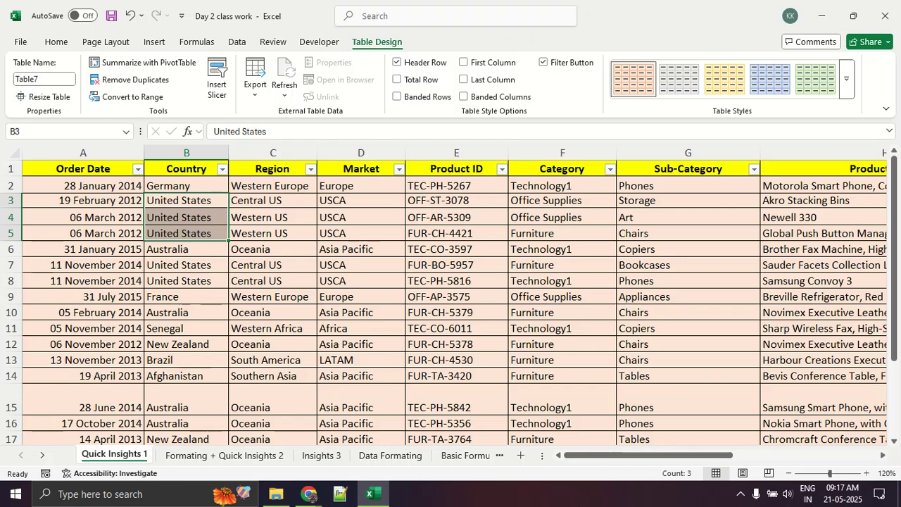
{"action": "left_click", "coordinate": [498, 376]}
{"action": "left_click_drag", "start_coordinate": [623, 455], "coordinate": [786, 467]}
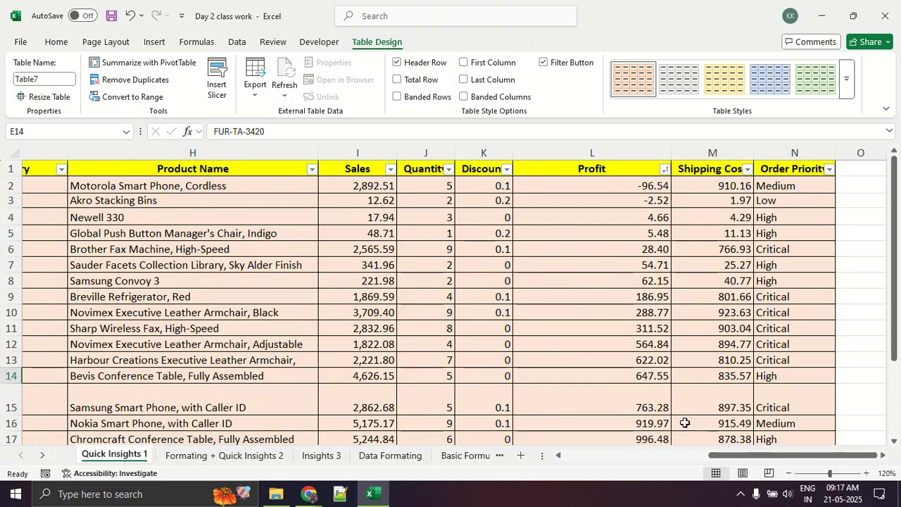
Bring up the general formatting commands and check the sorted Profit values through the table's last row.
{"action": "left_click", "coordinate": [57, 42]}
{"action": "key", "text": "ctrl+2"}
{"action": "mouse_move", "coordinate": [71, 43]}
{"action": "left_mouse_down"}
{"action": "mouse_move", "coordinate": [29, 58]}
{"action": "mouse_move", "coordinate": [60, 37]}
{"action": "mouse_move", "coordinate": [462, 41]}
{"action": "left_mouse_up"}
{"action": "mouse_move", "coordinate": [530, 47]}
{"action": "left_mouse_down"}
{"action": "mouse_move", "coordinate": [442, 50]}
{"action": "mouse_move", "coordinate": [526, 70]}
{"action": "mouse_move", "coordinate": [504, 45]}
{"action": "mouse_move", "coordinate": [484, 47]}
{"action": "left_mouse_up"}
{"action": "key", "text": "Escape"}
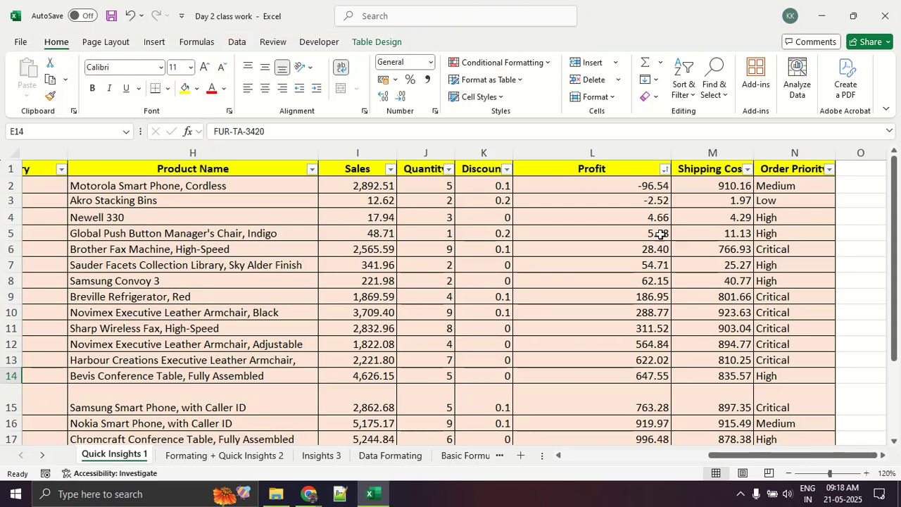
{"action": "scroll", "coordinate": [632, 221], "scroll_direction": "down", "scroll_amount": 6}
{"action": "scroll", "coordinate": [634, 266], "scroll_direction": "up", "scroll_amount": 6}
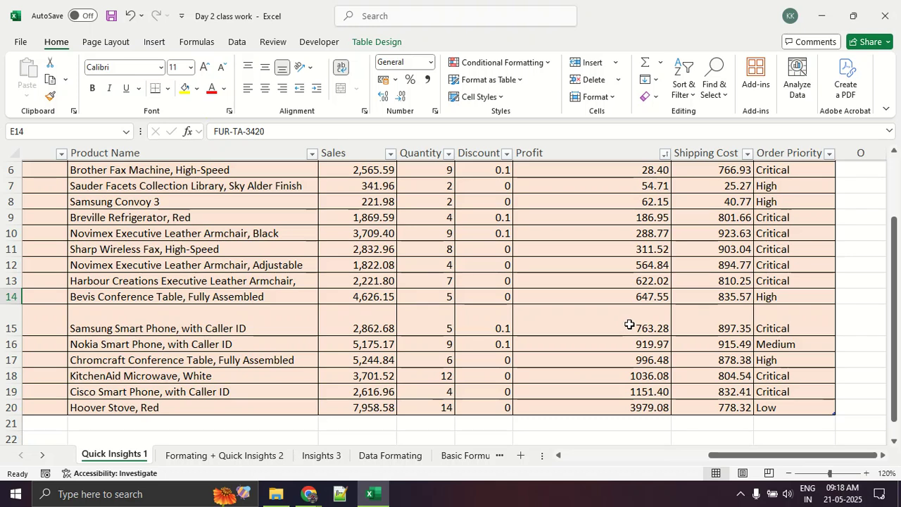
{"action": "scroll", "coordinate": [629, 325], "scroll_direction": "up", "scroll_amount": 2}
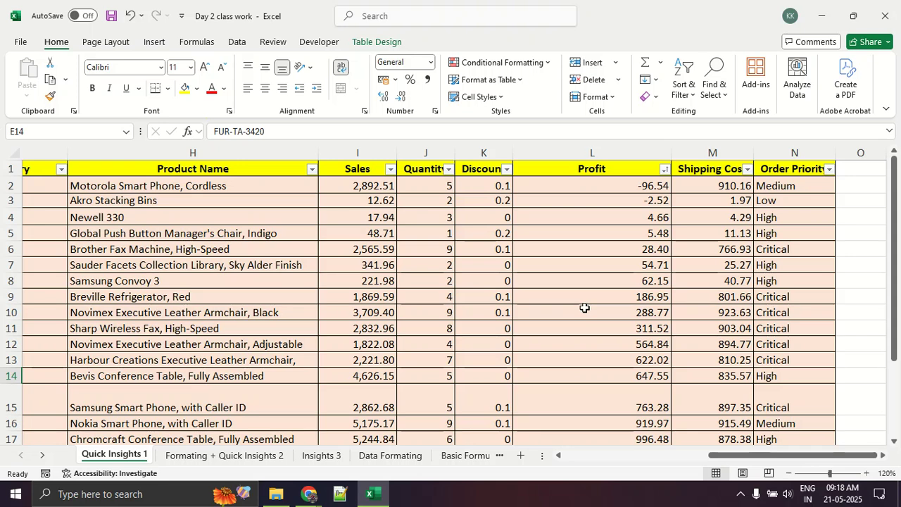
Undo the table's smallest-to-largest Profit sort and clear the table selection.
{"action": "key", "text": "ctrl+z"}
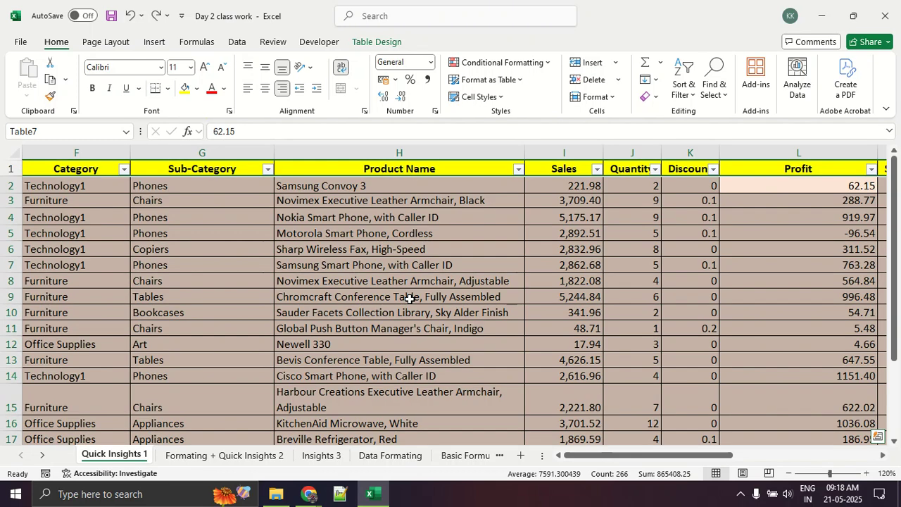
{"action": "left_click_drag", "start_coordinate": [657, 456], "coordinate": [773, 456]}
{"action": "left_click", "coordinate": [573, 297]}
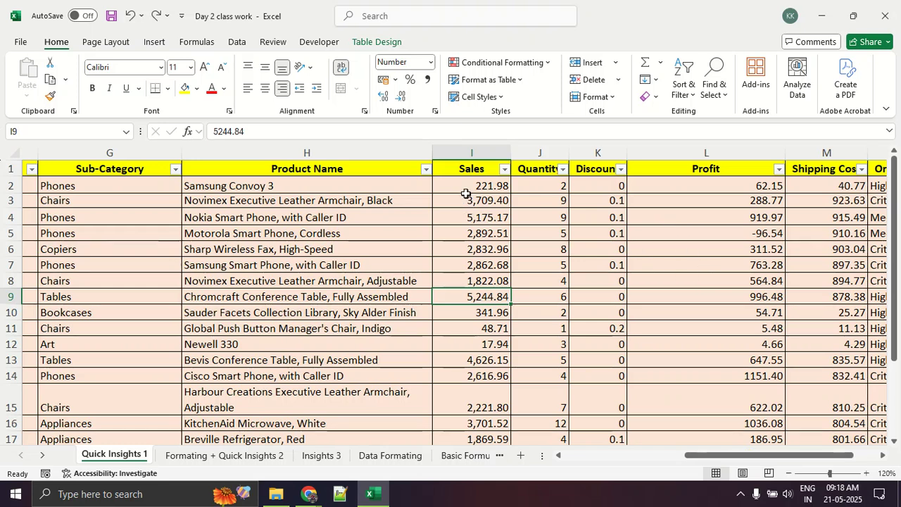
Select the Sales values in I2:I20 and look over the conditional formatting rule types, Highlight Cells Rules and Top/Bottom Rules.
{"action": "left_click_drag", "start_coordinate": [466, 193], "coordinate": [479, 421]}
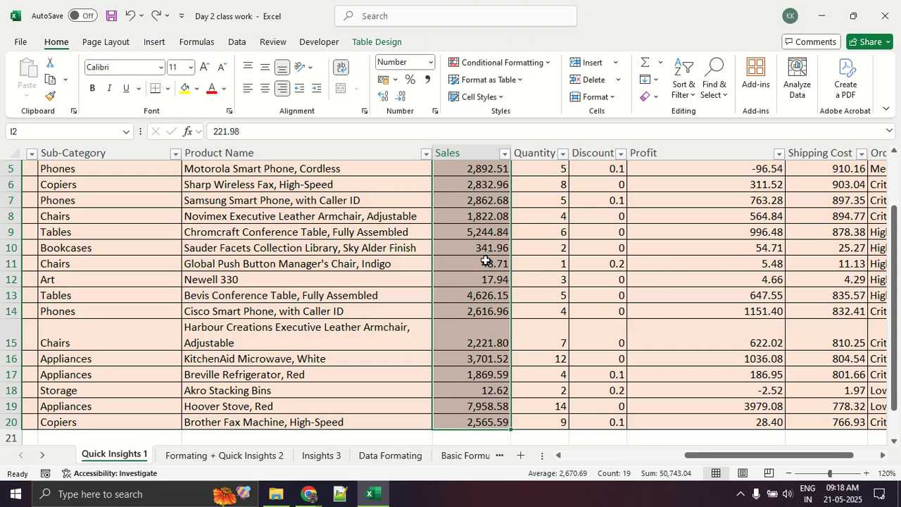
{"action": "scroll", "coordinate": [486, 261], "scroll_direction": "up", "scroll_amount": 2}
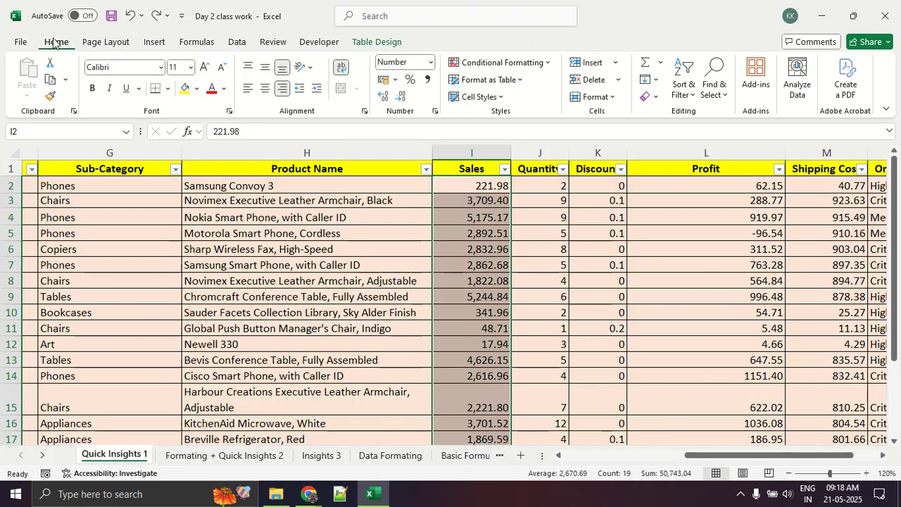
{"action": "left_click", "coordinate": [499, 62]}
{"action": "left_click", "coordinate": [500, 62]}
{"action": "left_click", "coordinate": [499, 62]}
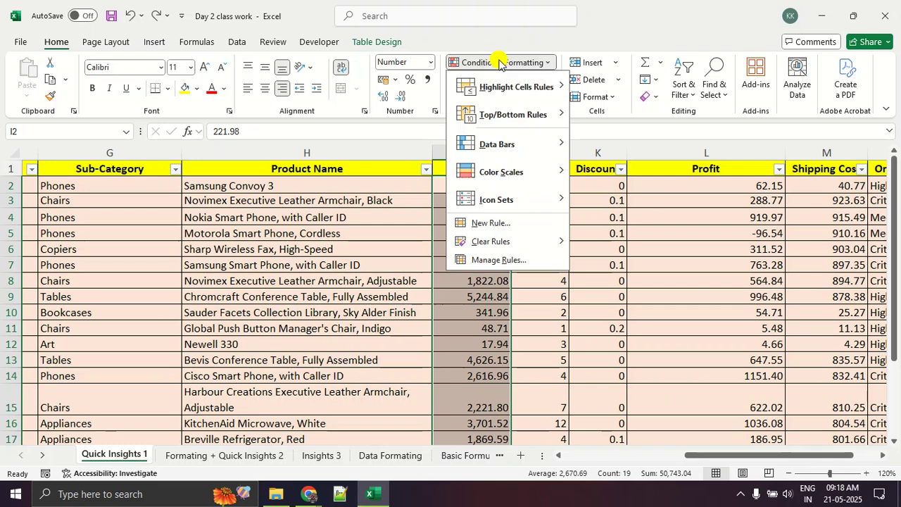
{"action": "left_click_drag", "start_coordinate": [454, 90], "coordinate": [567, 93]}
{"action": "left_click_drag", "start_coordinate": [449, 128], "coordinate": [549, 121]}
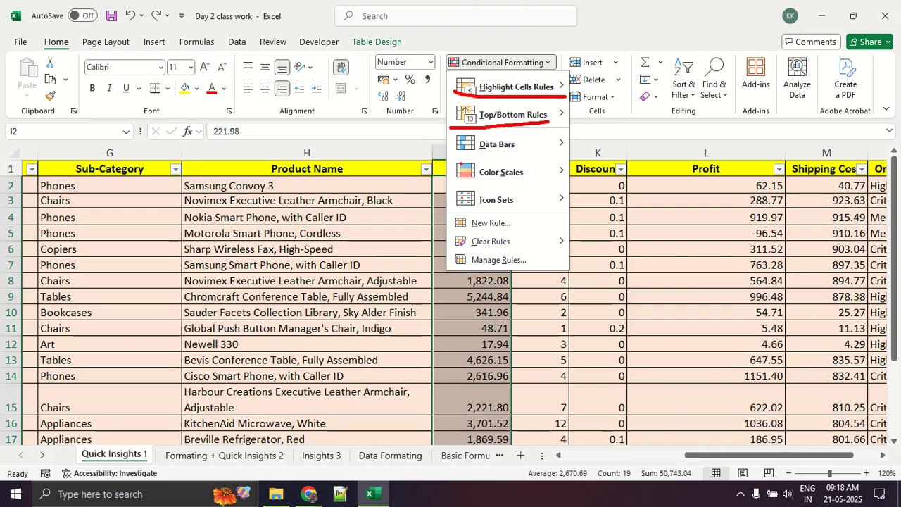
{"action": "key", "text": "Escape"}
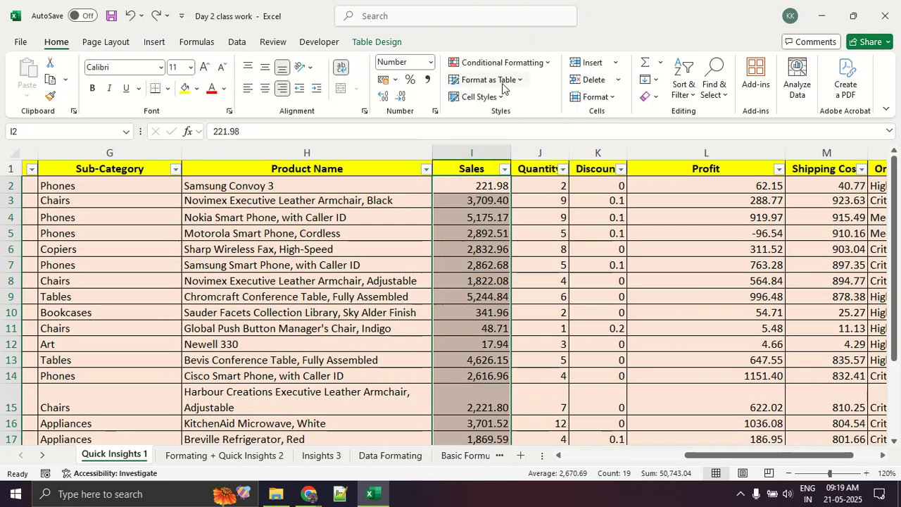
Apply a Top 10 Items rule to the selected Sales values, ranking the top 7 with Green Fill with Dark Green Text.
{"action": "left_click", "coordinate": [506, 62]}
{"action": "mouse_move", "coordinate": [525, 118]}
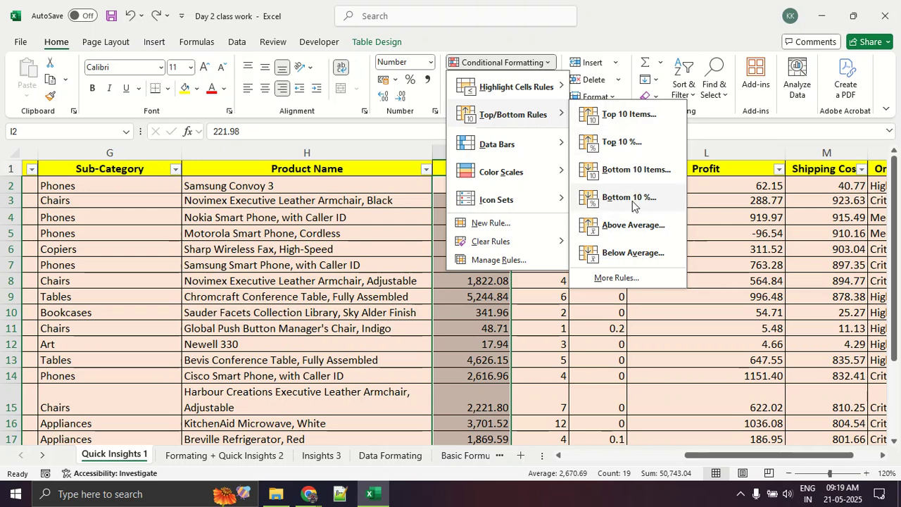
{"action": "left_click", "coordinate": [629, 118]}
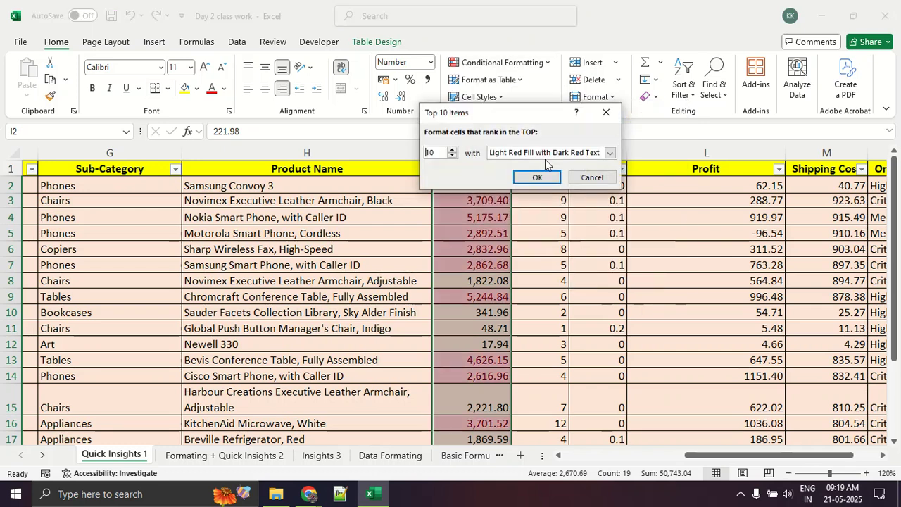
{"action": "left_click", "coordinate": [436, 152]}
{"action": "key", "text": "BackSpace"}
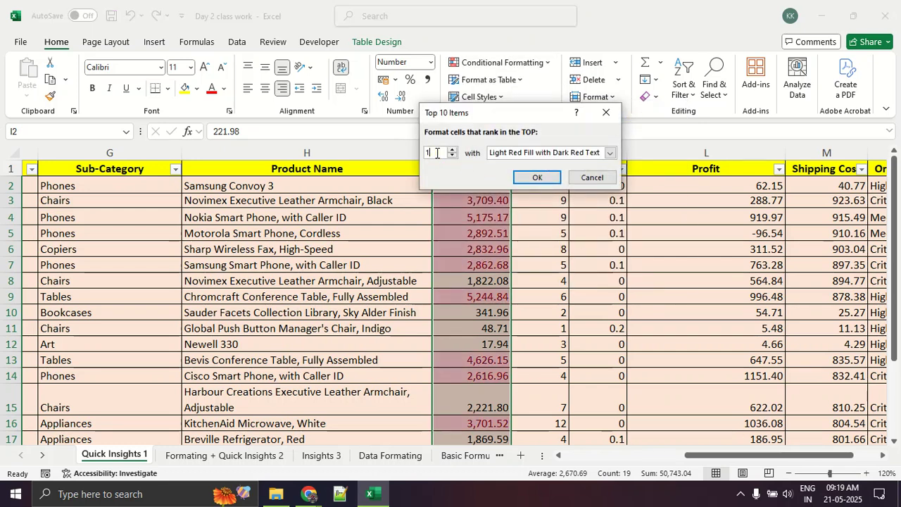
{"action": "key", "text": "BackSpace"}
{"action": "type", "text": "7"}
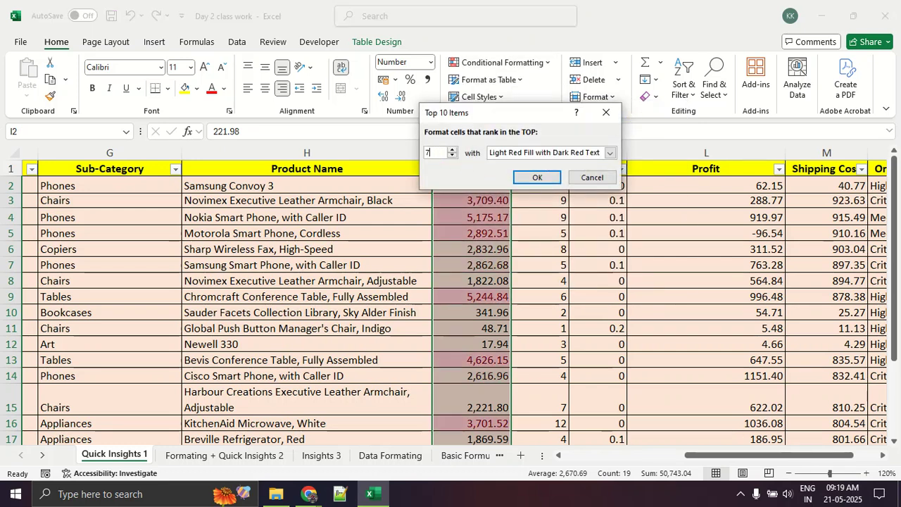
{"action": "left_click", "coordinate": [526, 155]}
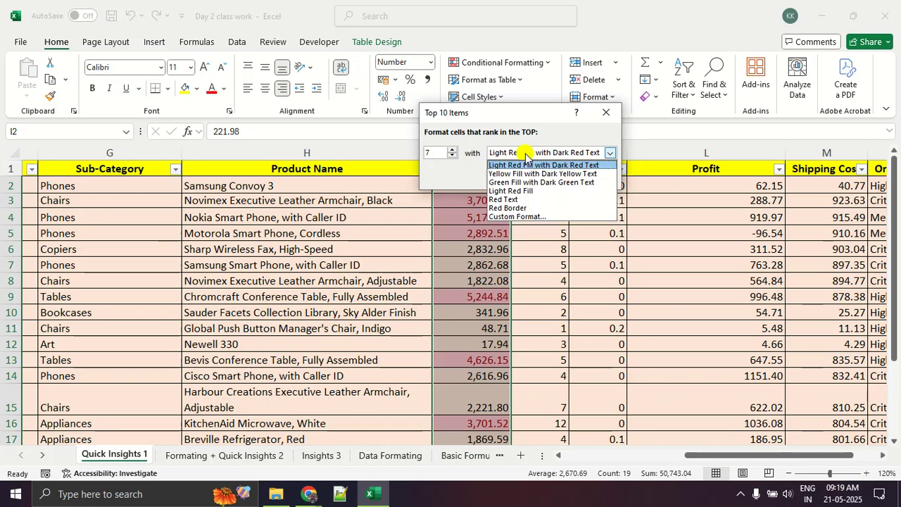
{"action": "left_click", "coordinate": [553, 182]}
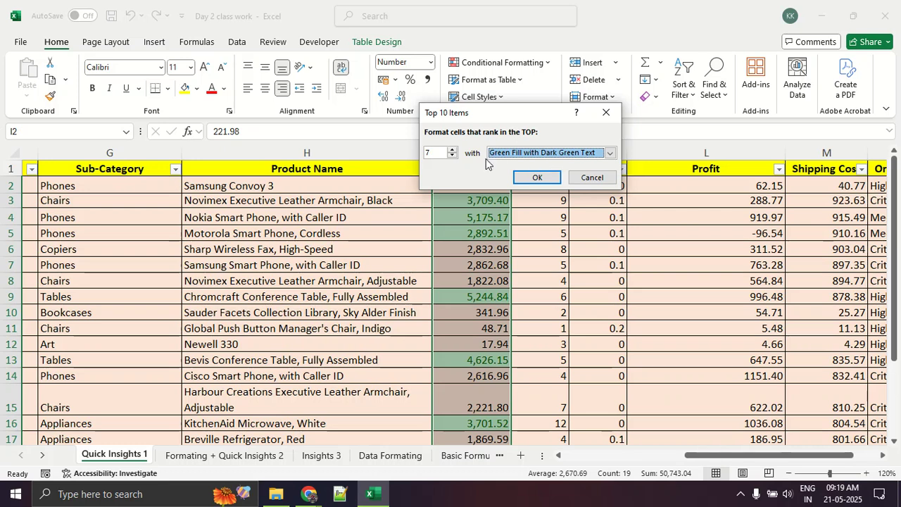
{"action": "left_click", "coordinate": [535, 176]}
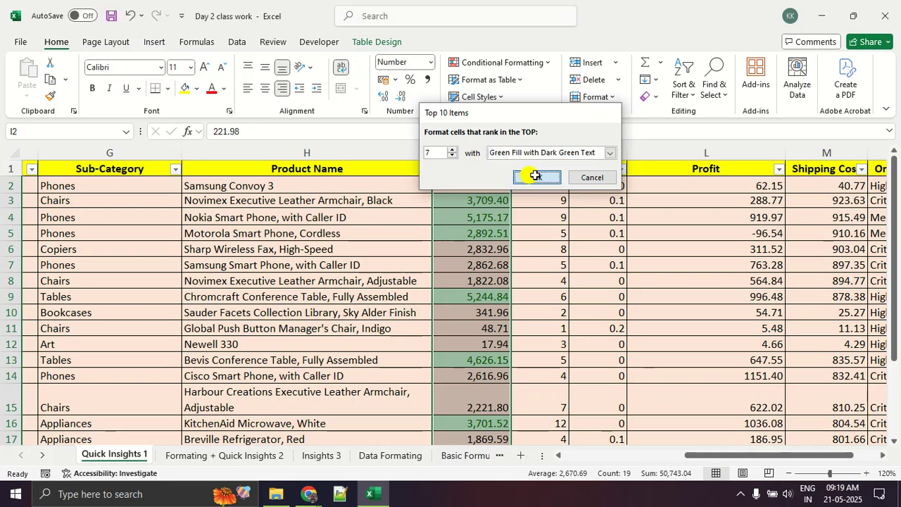
{"action": "left_click", "coordinate": [540, 275]}
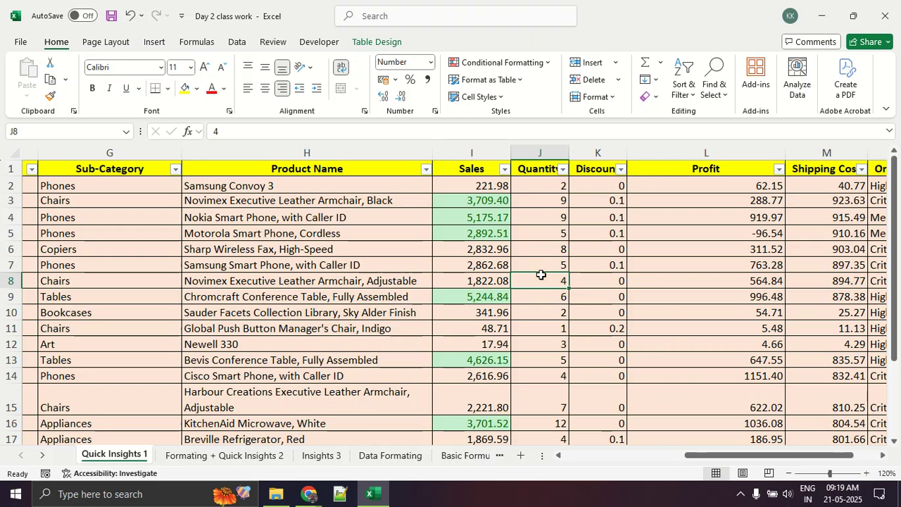
Filter the Sales column by the green cell color to isolate the top-ranked rows, and clear that filter.
{"action": "scroll", "coordinate": [538, 269], "scroll_direction": "down", "scroll_amount": 2}
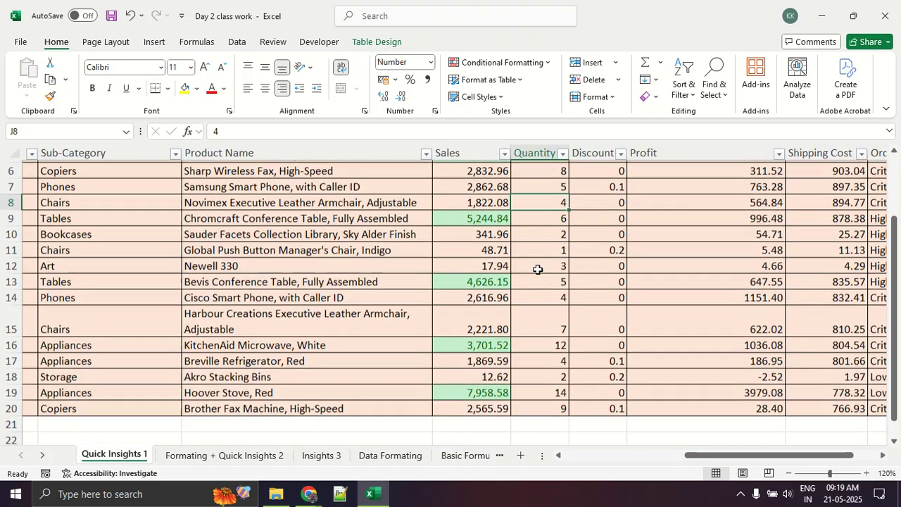
{"action": "scroll", "coordinate": [540, 267], "scroll_direction": "up", "scroll_amount": 2}
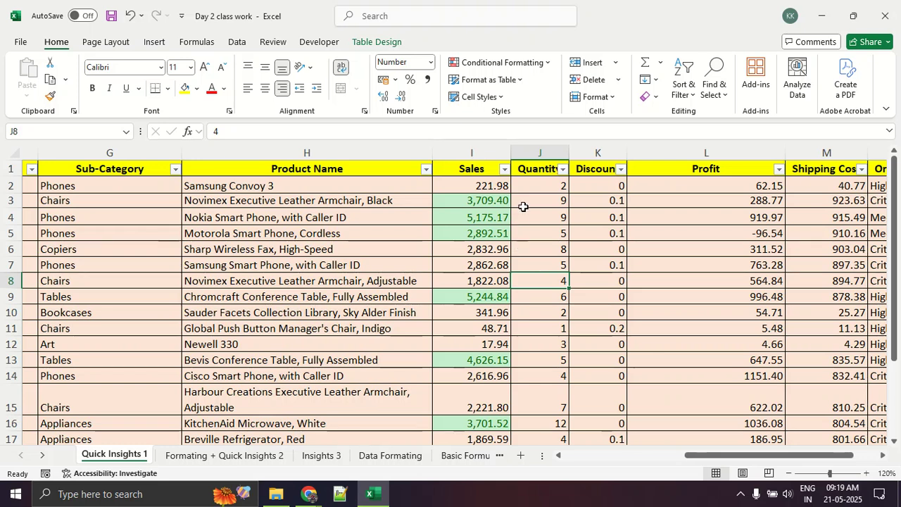
{"action": "left_click", "coordinate": [504, 169]}
{"action": "mouse_move", "coordinate": [479, 279]}
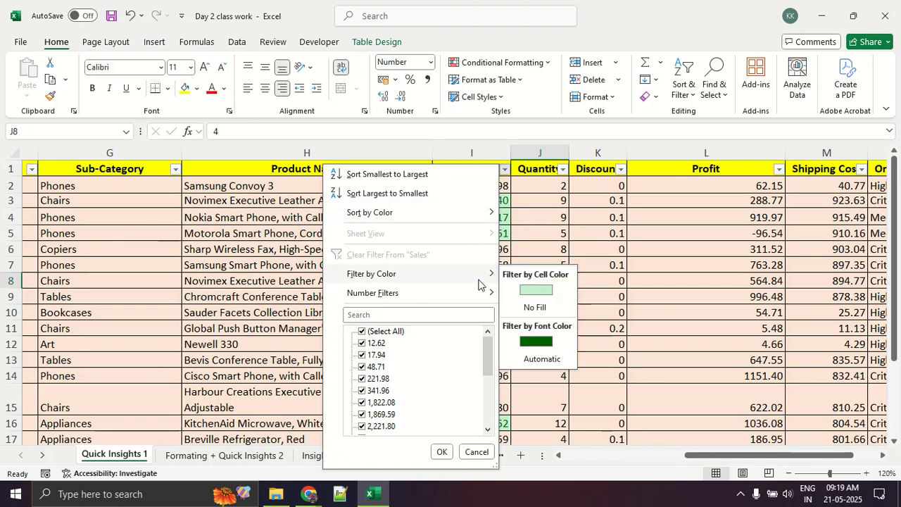
{"action": "left_click", "coordinate": [546, 290]}
{"action": "left_click", "coordinate": [548, 289]}
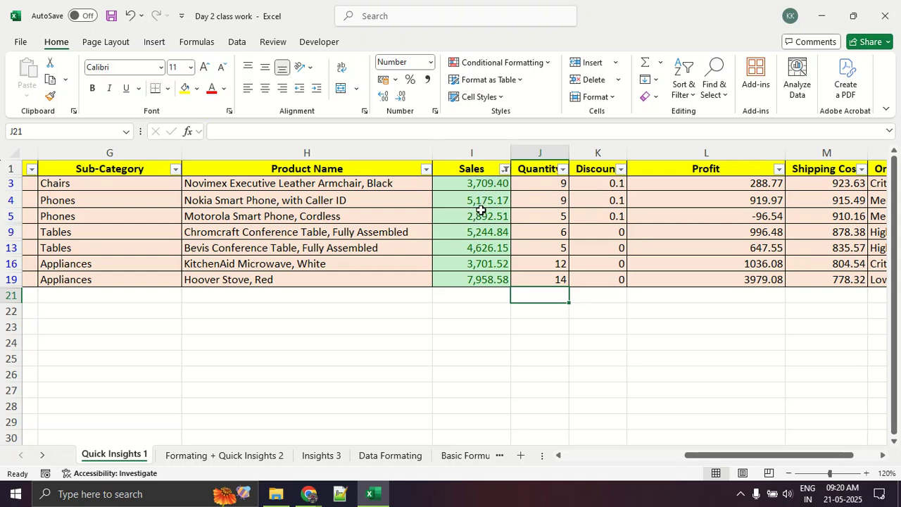
{"action": "left_click", "coordinate": [505, 169]}
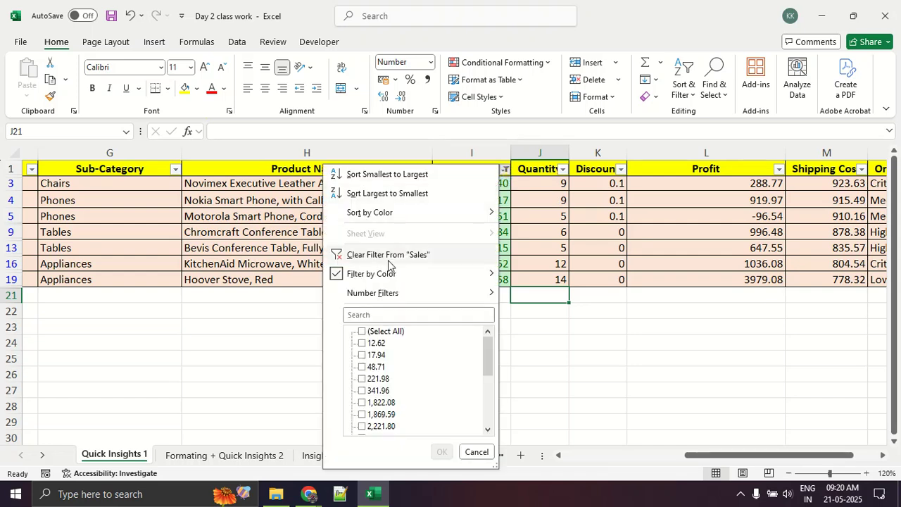
{"action": "left_click", "coordinate": [372, 255]}
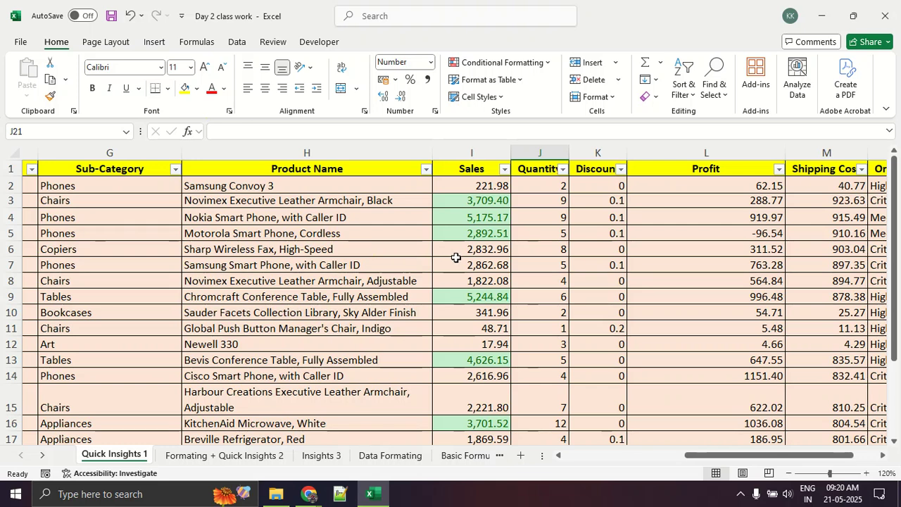
Change the Sales value of Sharp Wireless Fax, High-Speed in I6 to 3300.
{"action": "left_click", "coordinate": [484, 250]}
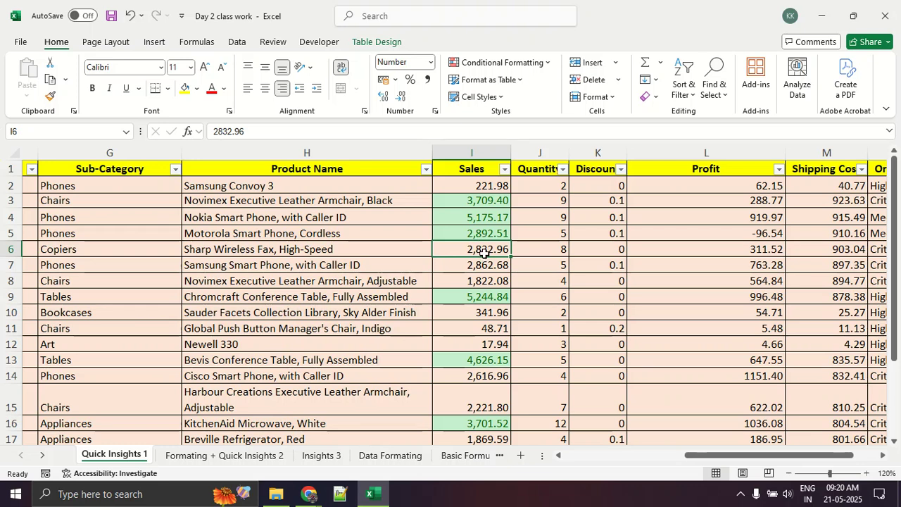
{"action": "type", "text": "3300"}
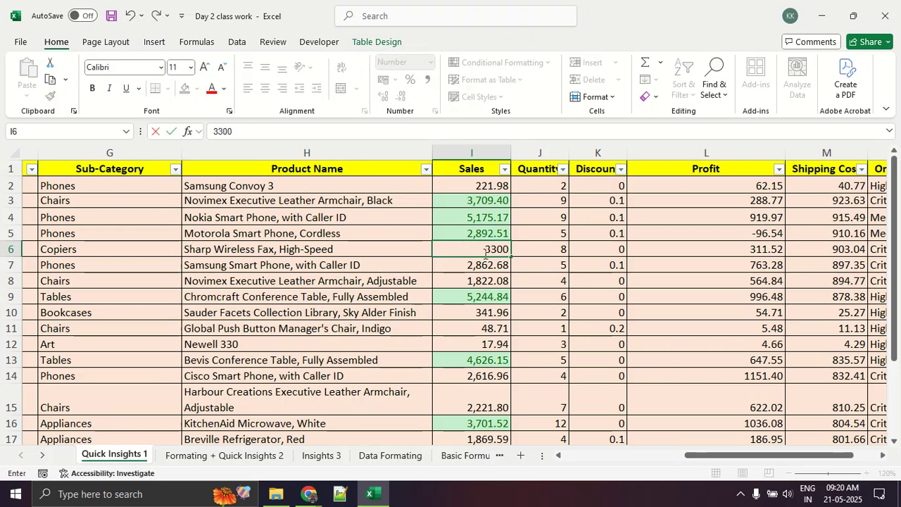
{"action": "key", "text": "Return"}
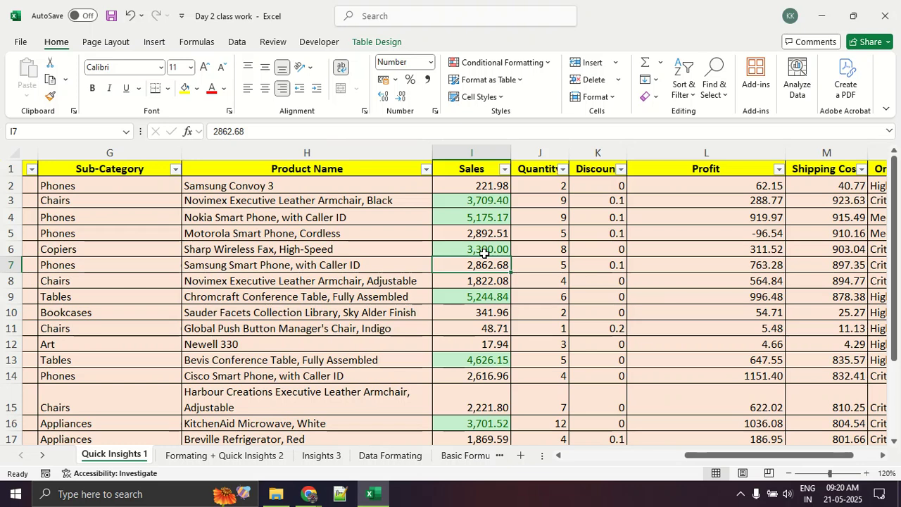
Start a Bottom 10 Items conditional formatting rule on the Sales values in I2:I20 and set it to rank the bottom 3.
{"action": "left_click_drag", "start_coordinate": [491, 186], "coordinate": [495, 425]}
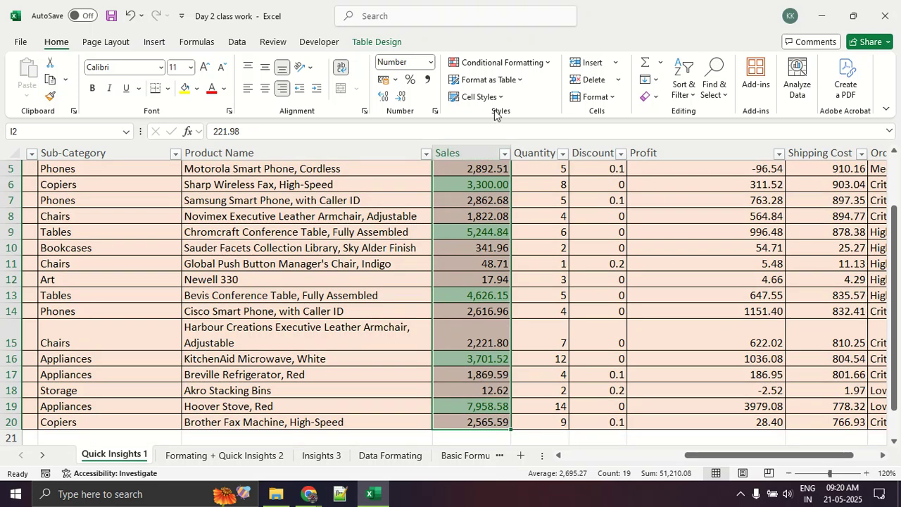
{"action": "left_click", "coordinate": [500, 63]}
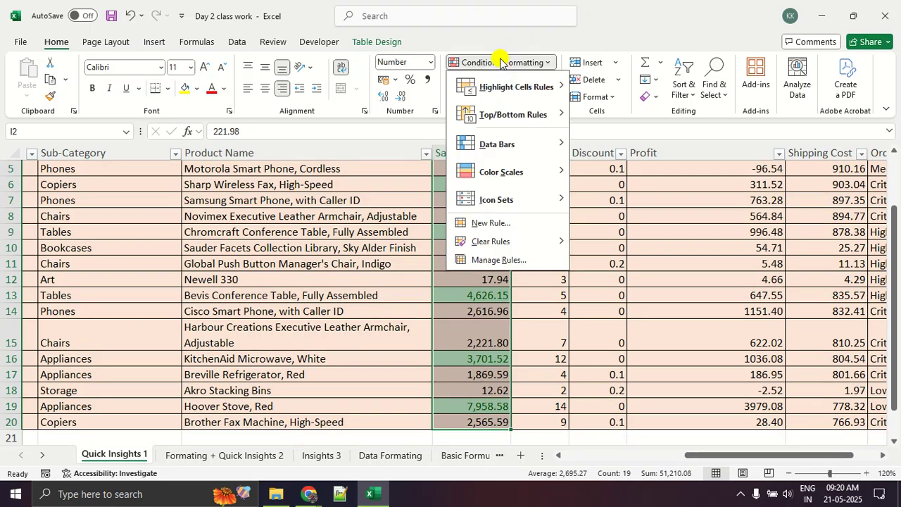
{"action": "left_click", "coordinate": [521, 114]}
{"action": "left_click", "coordinate": [607, 169]}
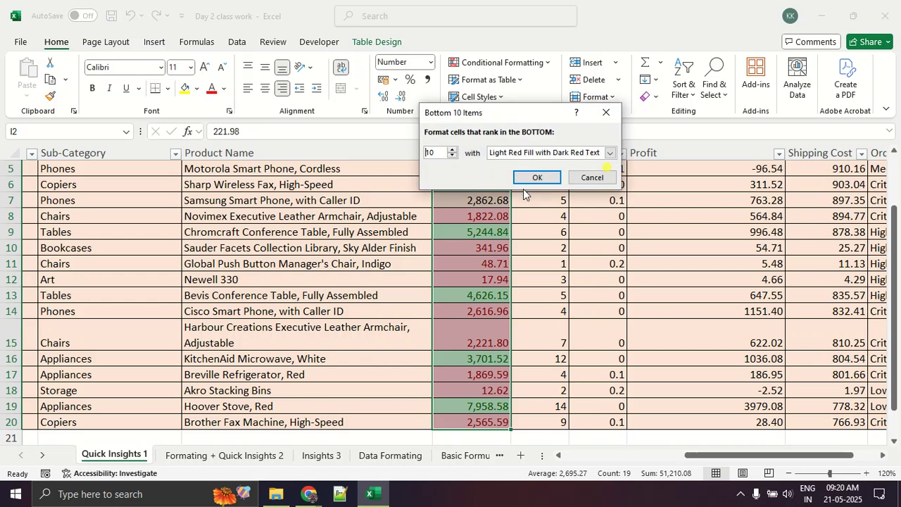
{"action": "double_click", "coordinate": [436, 152]}
{"action": "key", "text": "BackSpace"}
{"action": "type", "text": "3"}
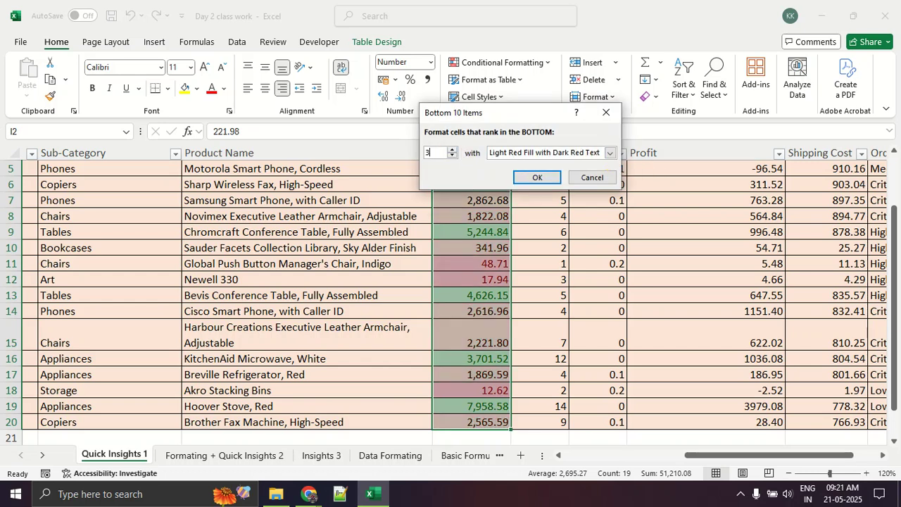
Give the bottom 3 rule a custom format with a dark orange background fill and apply it to the Sales values.
{"action": "left_click", "coordinate": [609, 153]}
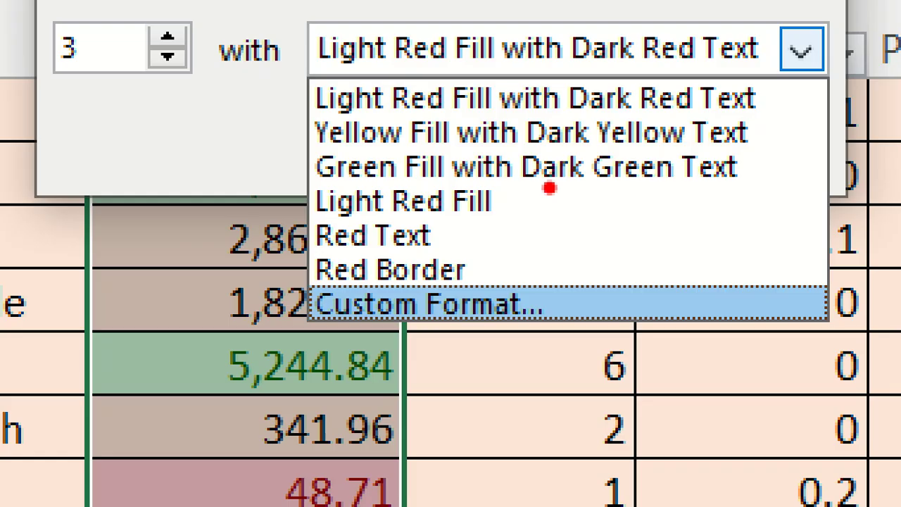
{"action": "key", "text": "Escape"}
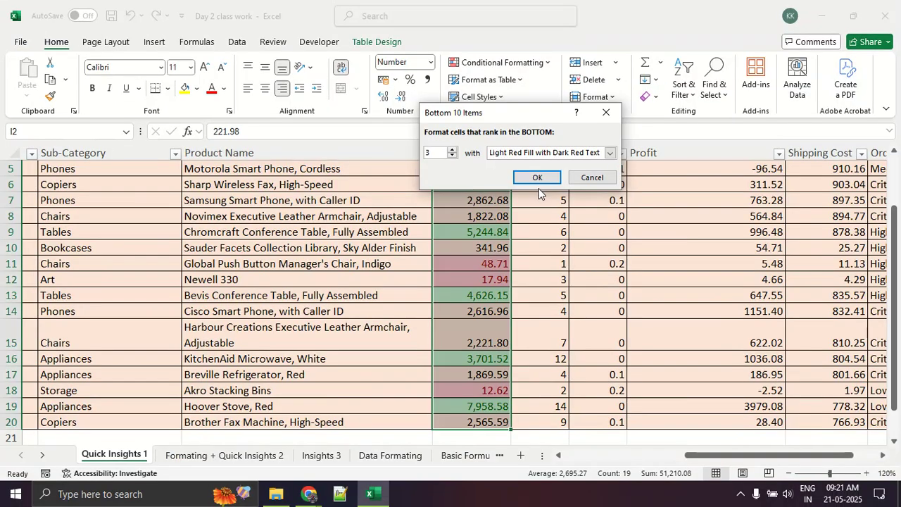
{"action": "left_click", "coordinate": [540, 152]}
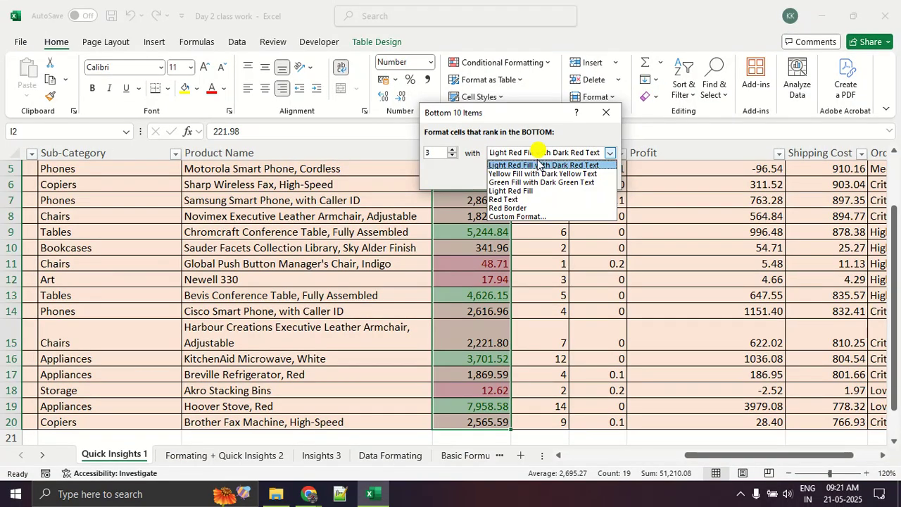
{"action": "left_click", "coordinate": [517, 217]}
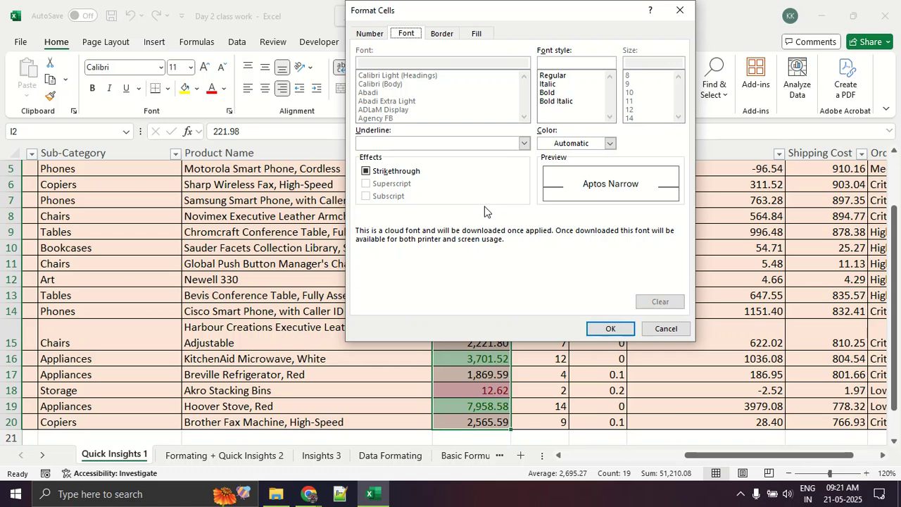
{"action": "left_click", "coordinate": [476, 34]}
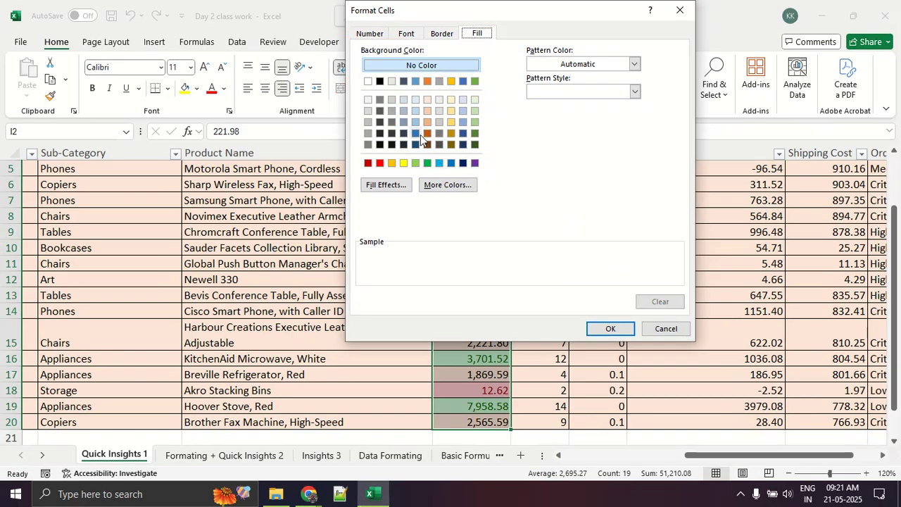
{"action": "left_click", "coordinate": [415, 133]}
{"action": "left_click", "coordinate": [427, 133]}
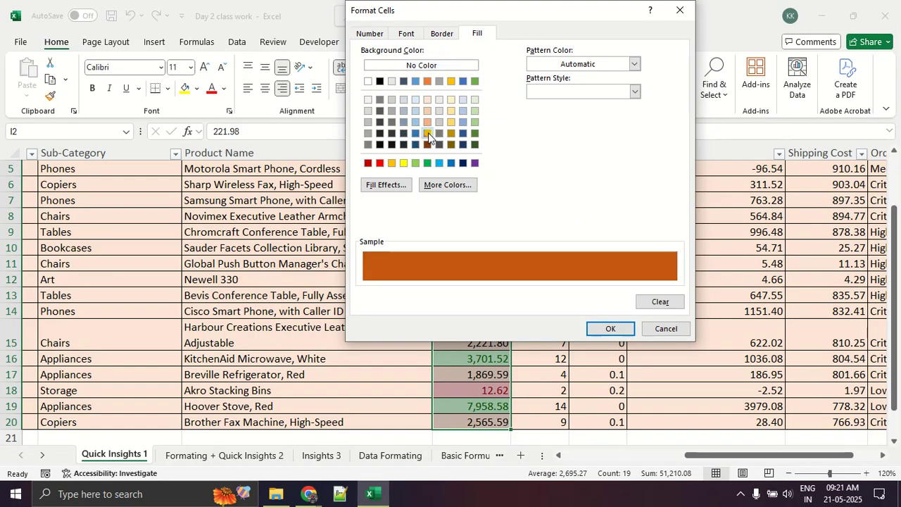
{"action": "left_click", "coordinate": [605, 335]}
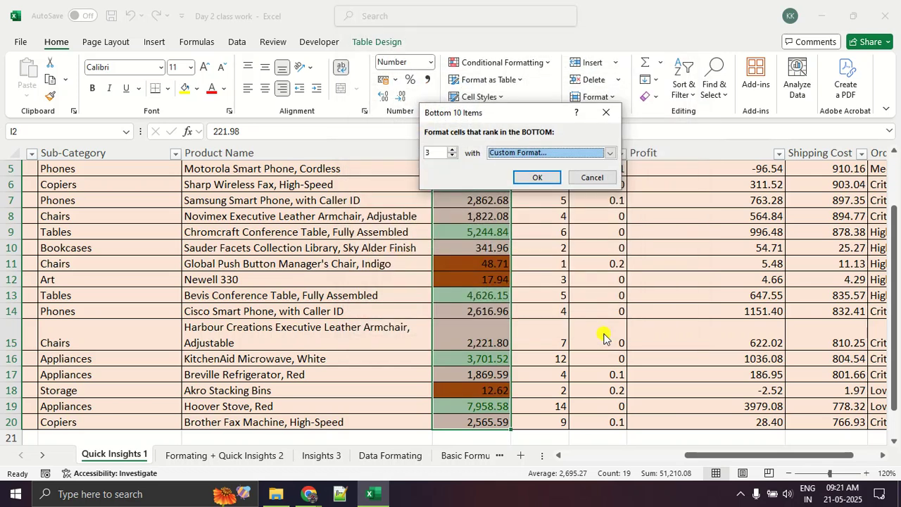
{"action": "left_click", "coordinate": [540, 177]}
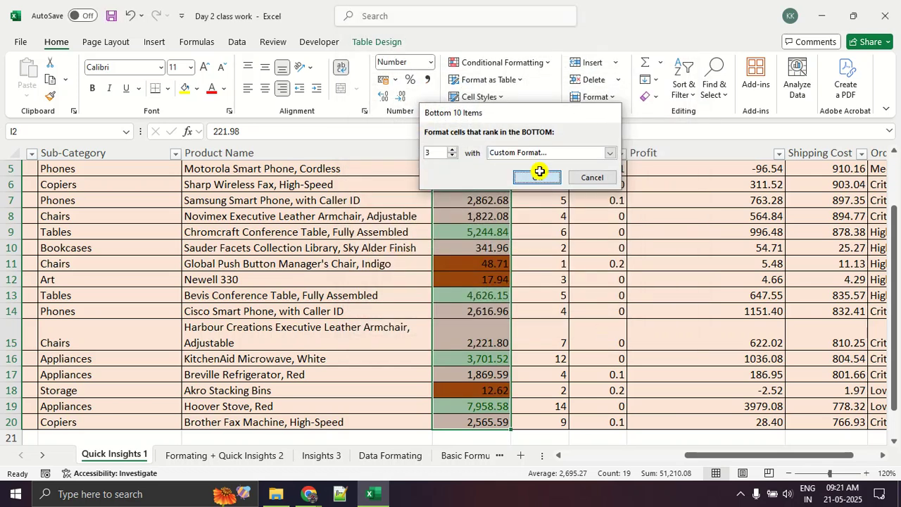
{"action": "left_click", "coordinate": [541, 257]}
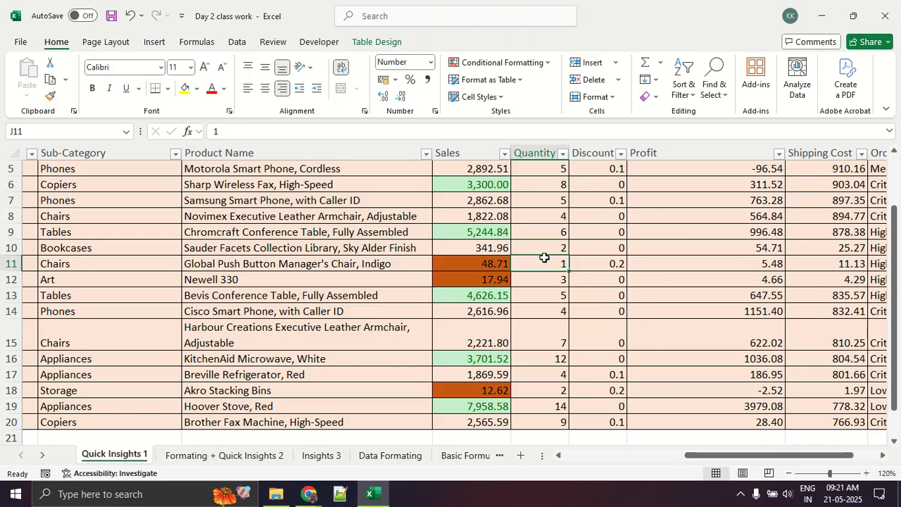
Examine the color-highlighted top and bottom Sales values throughout the table.
{"action": "scroll", "coordinate": [379, 270], "scroll_direction": "up", "scroll_amount": 2}
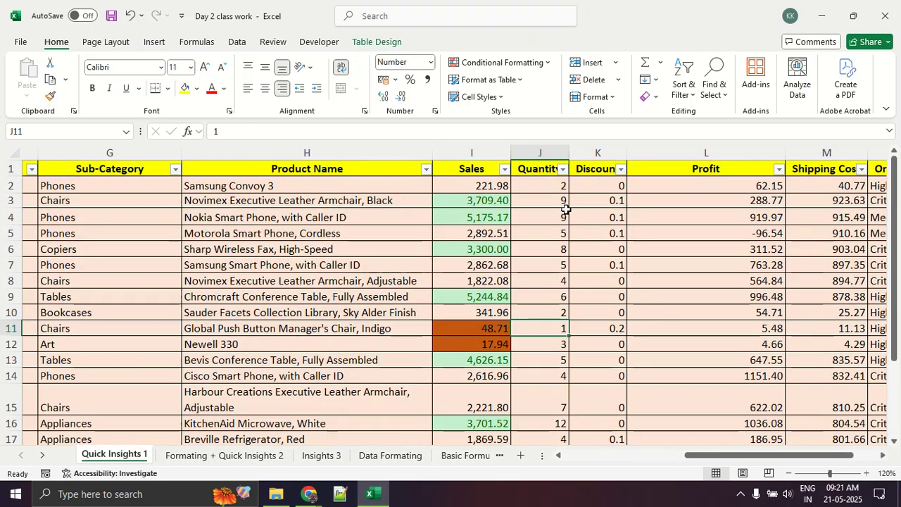
{"action": "scroll", "coordinate": [759, 334], "scroll_direction": "down", "scroll_amount": 2}
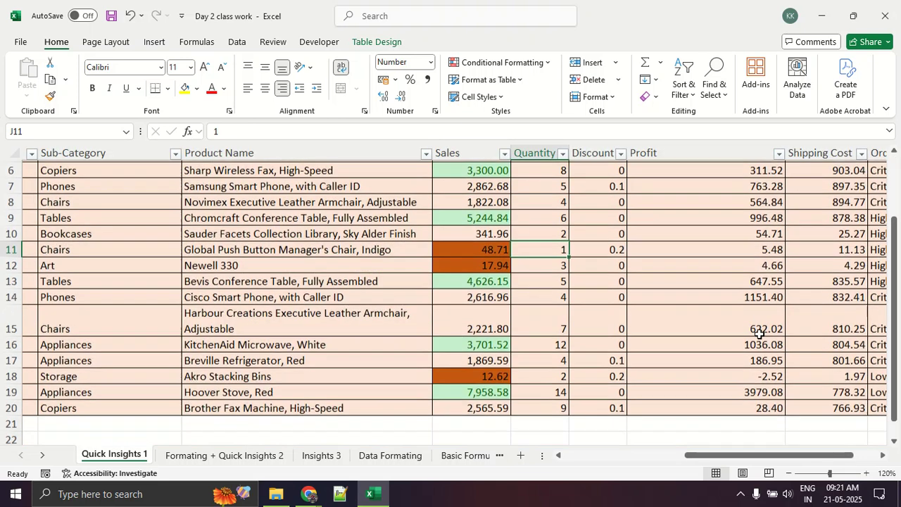
{"action": "left_click", "coordinate": [491, 375]}
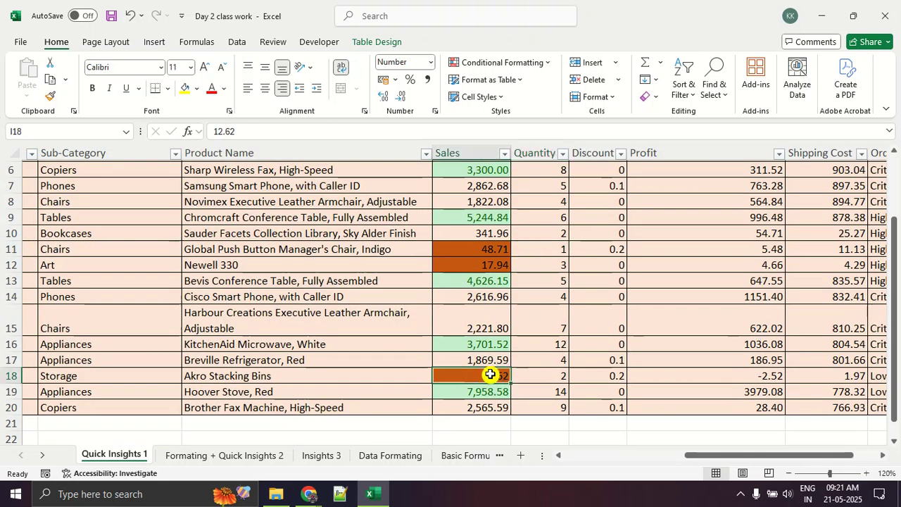
{"action": "left_click", "coordinate": [595, 249]}
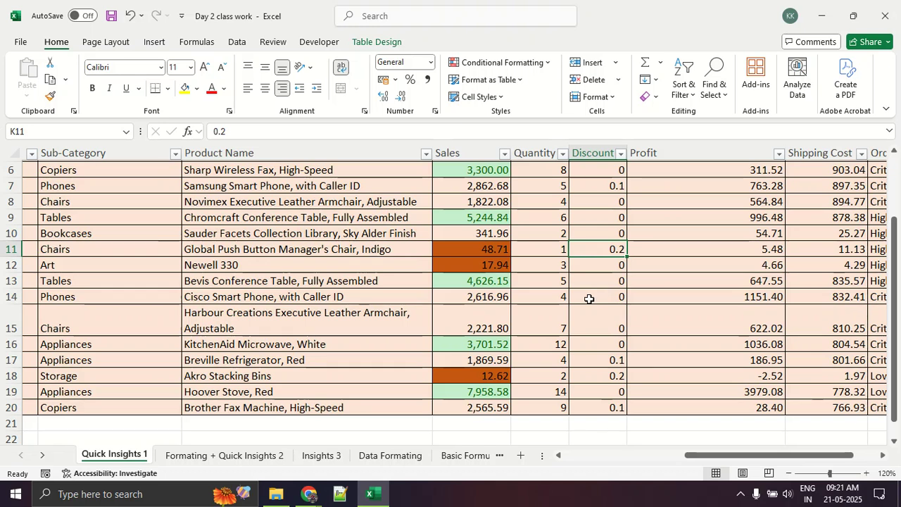
{"action": "scroll", "coordinate": [589, 299], "scroll_direction": "up", "scroll_amount": 2}
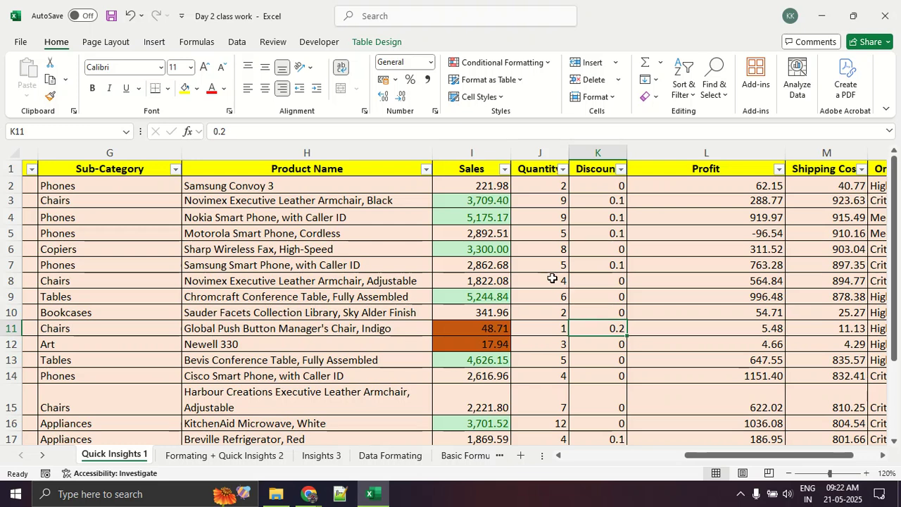
{"action": "scroll", "coordinate": [552, 279], "scroll_direction": "down", "scroll_amount": 2}
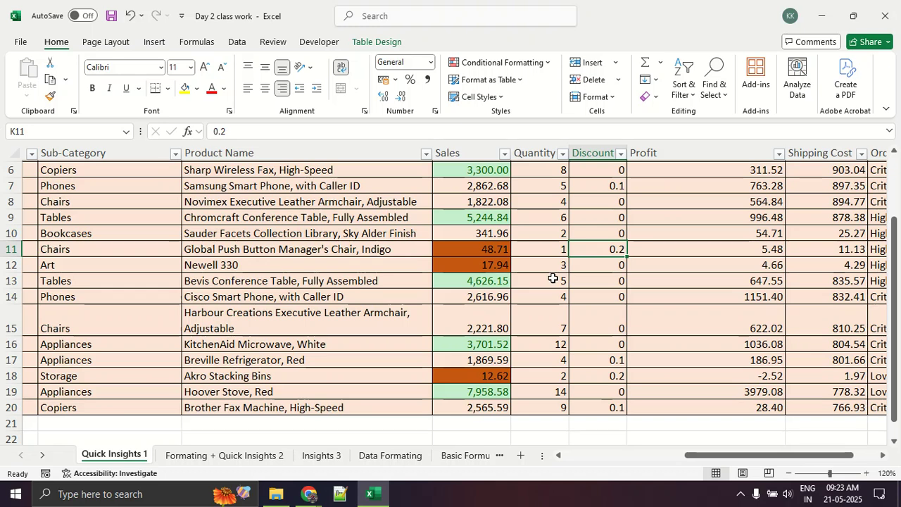
{"action": "scroll", "coordinate": [554, 279], "scroll_direction": "up", "scroll_amount": 2}
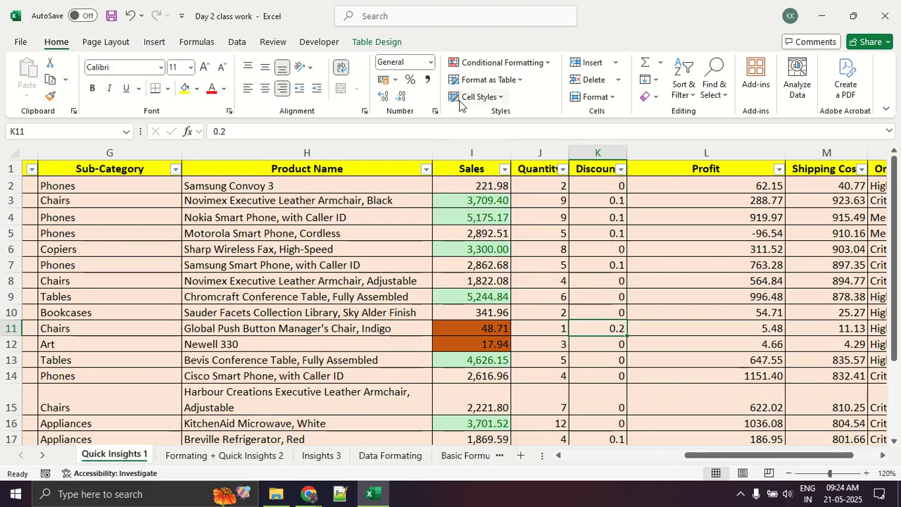
Look over the available Top/Bottom Rules for conditional formatting.
{"action": "left_click", "coordinate": [483, 65]}
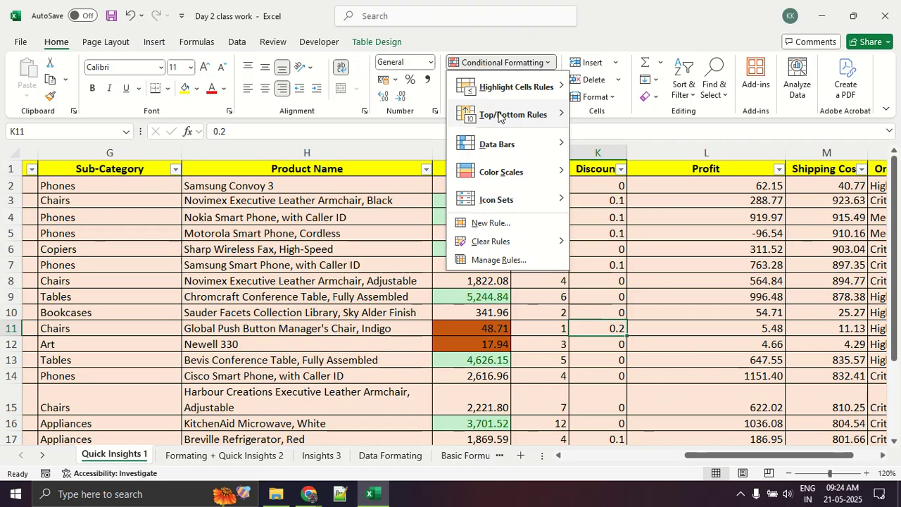
{"action": "mouse_move", "coordinate": [493, 115]}
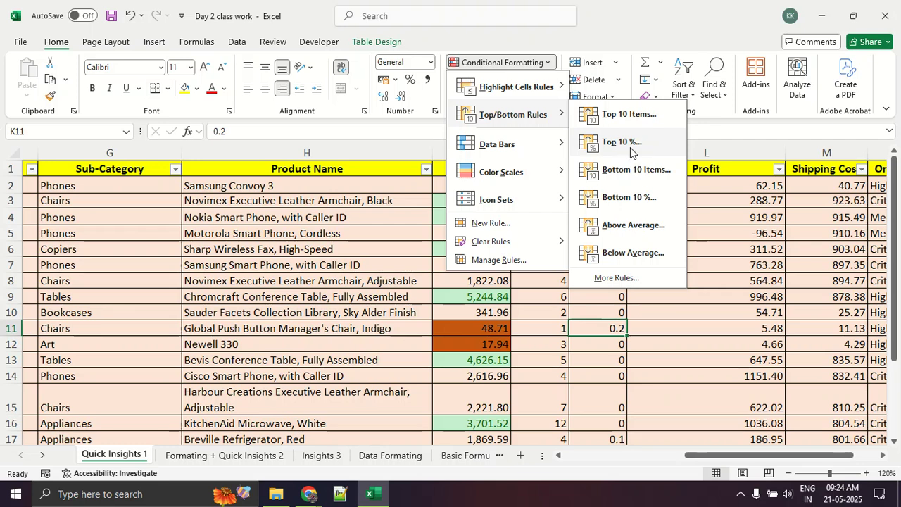
{"action": "left_click", "coordinate": [625, 336]}
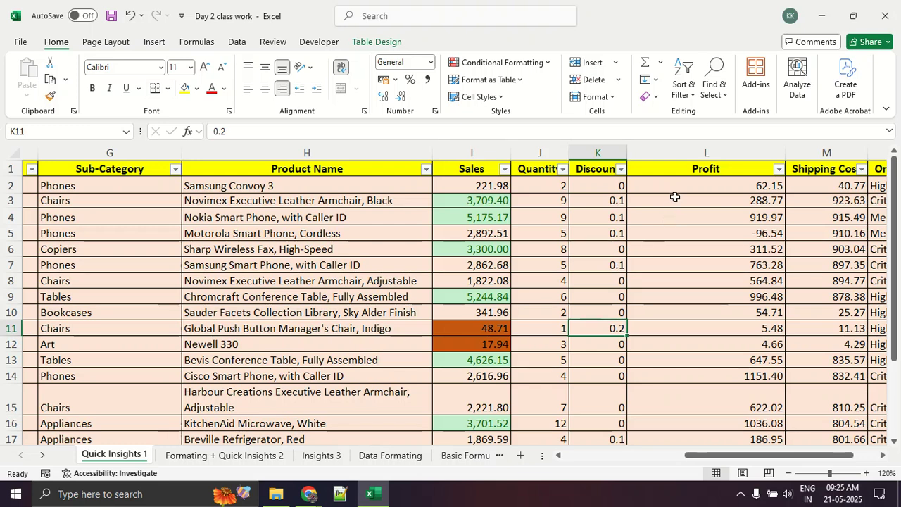
Apply an Above Average rule to the Profit values in L2:L20 with Green Fill with Dark Green Text.
{"action": "left_click_drag", "start_coordinate": [678, 174], "coordinate": [678, 229]}
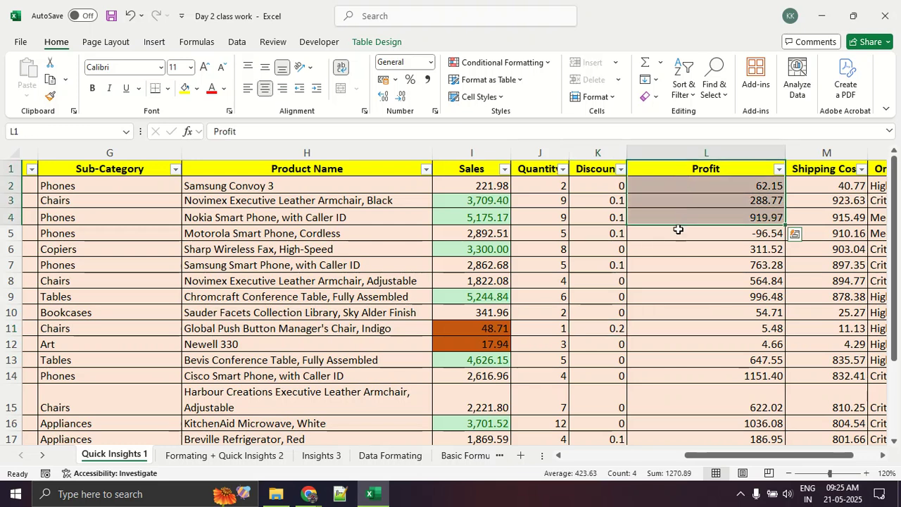
{"action": "left_click", "coordinate": [678, 229]}
{"action": "left_click_drag", "start_coordinate": [684, 185], "coordinate": [722, 425]}
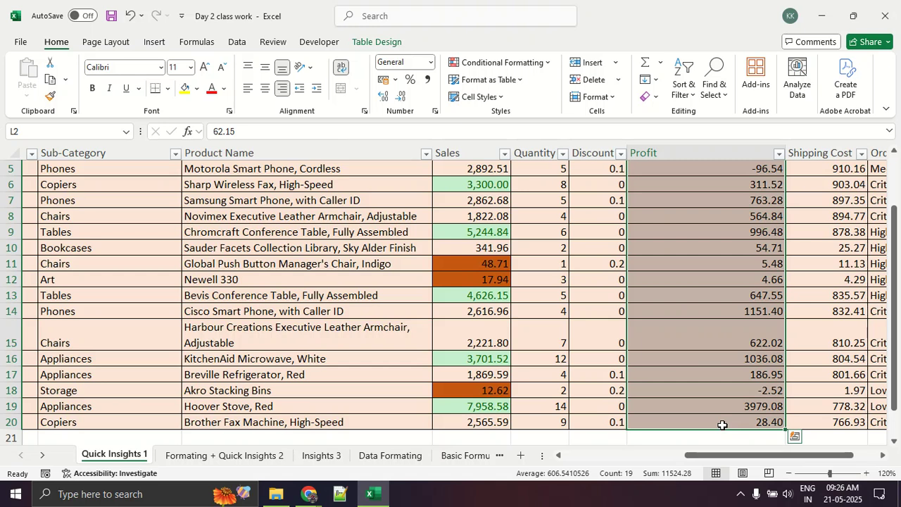
{"action": "left_click", "coordinate": [524, 65]}
{"action": "left_click", "coordinate": [525, 118]}
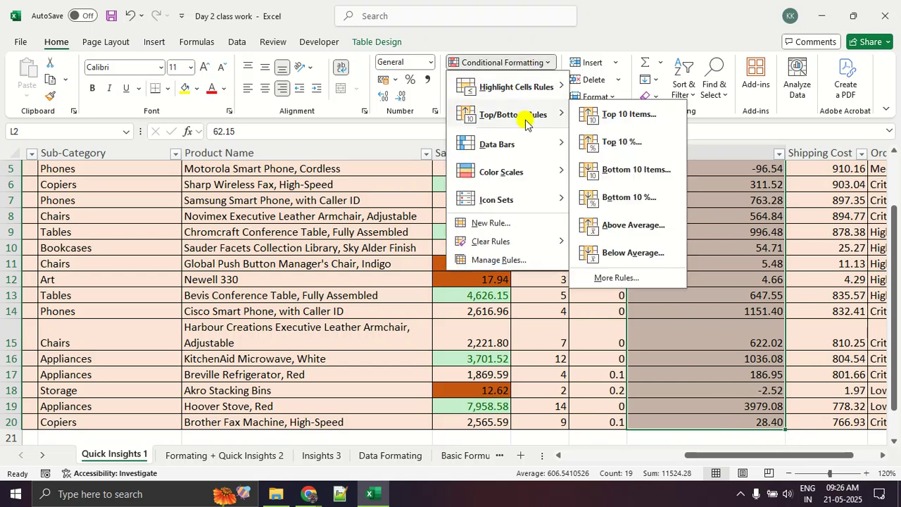
{"action": "left_click", "coordinate": [634, 225]}
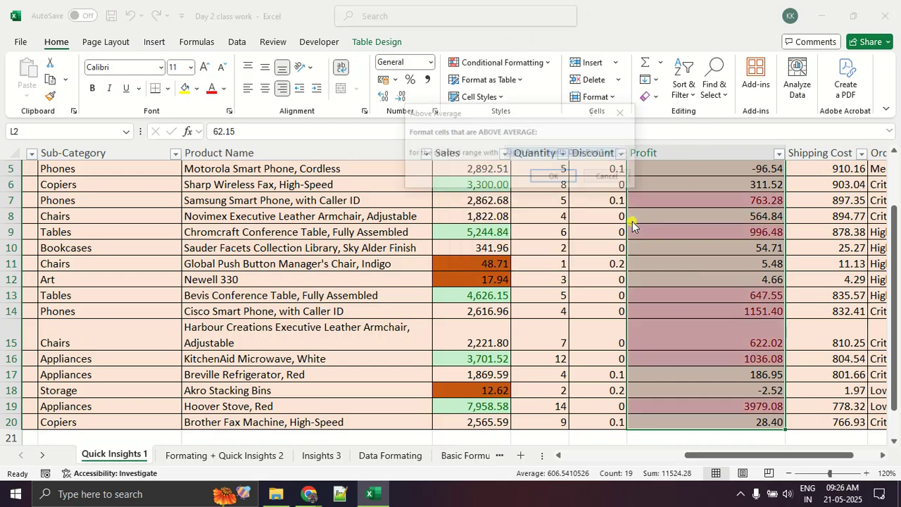
{"action": "left_click", "coordinate": [571, 153]}
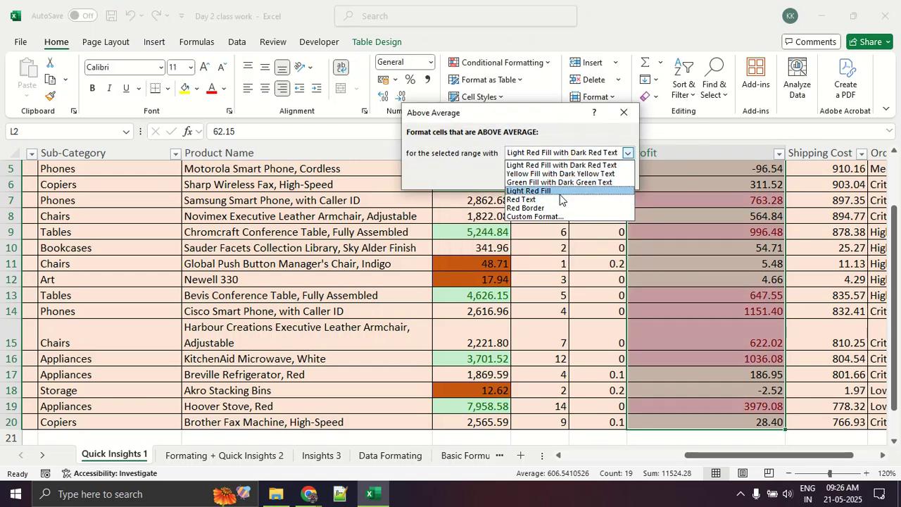
{"action": "left_click", "coordinate": [560, 183]}
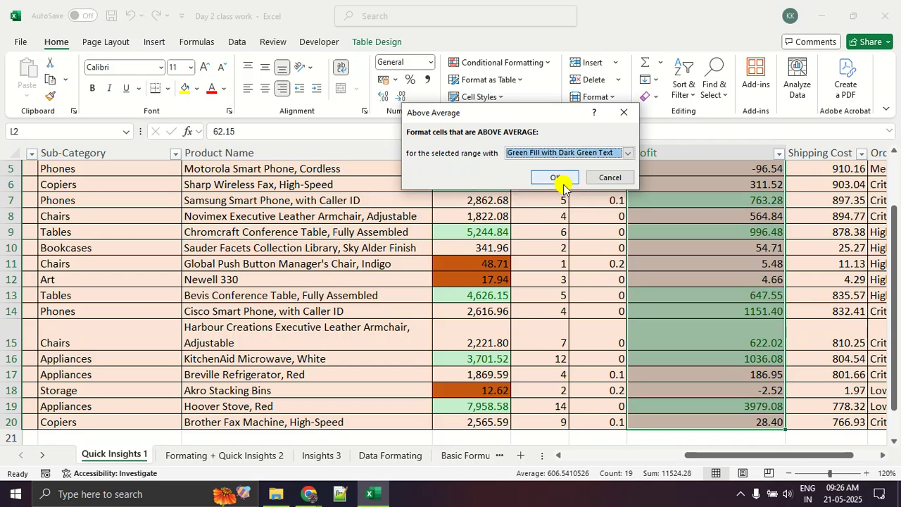
{"action": "left_click", "coordinate": [562, 181]}
{"action": "left_click_drag", "start_coordinate": [625, 263], "coordinate": [620, 259]}
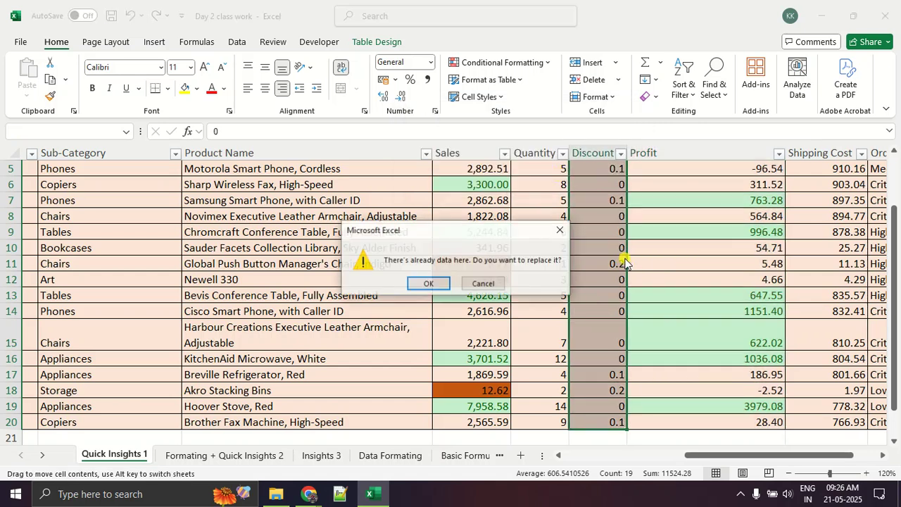
{"action": "left_click", "coordinate": [559, 230]}
{"action": "left_click", "coordinate": [701, 247]}
Check the highlighted Profit values and look over the Clear Rules options for selected cells, the entire sheet and this table.
{"action": "scroll", "coordinate": [701, 248], "scroll_direction": "up", "scroll_amount": 2}
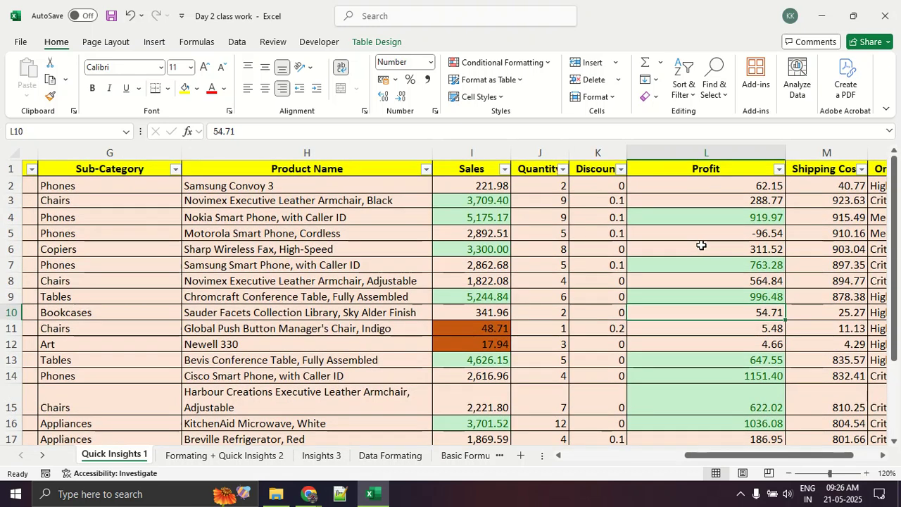
{"action": "scroll", "coordinate": [701, 245], "scroll_direction": "down", "scroll_amount": 3}
{"action": "scroll", "coordinate": [702, 245], "scroll_direction": "up", "scroll_amount": 3}
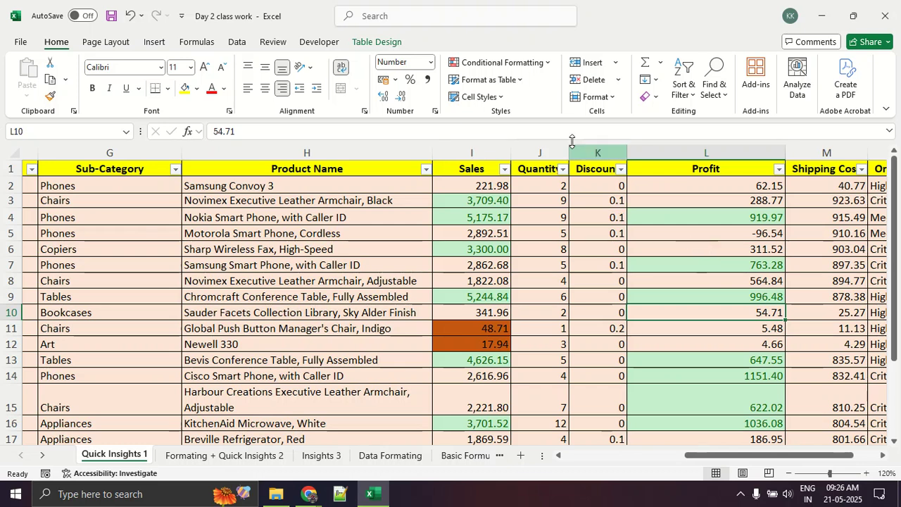
{"action": "left_click", "coordinate": [512, 64]}
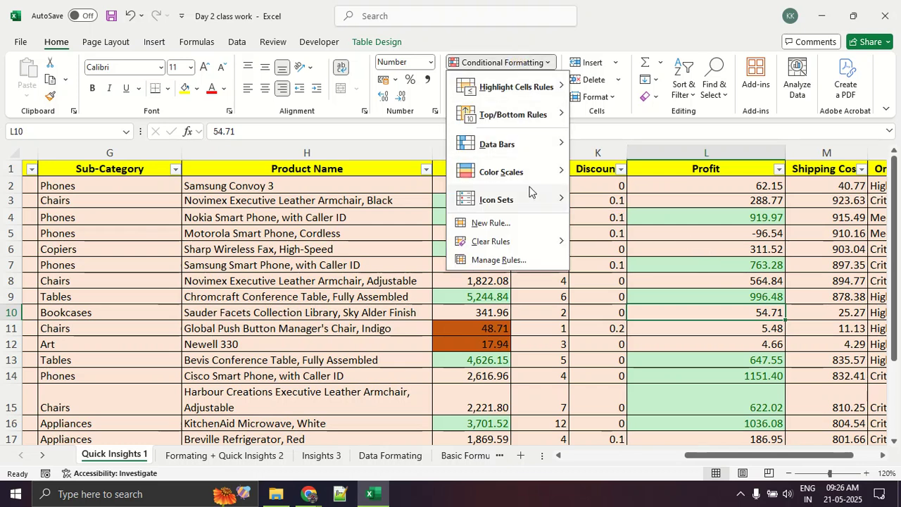
{"action": "mouse_move", "coordinate": [496, 244]}
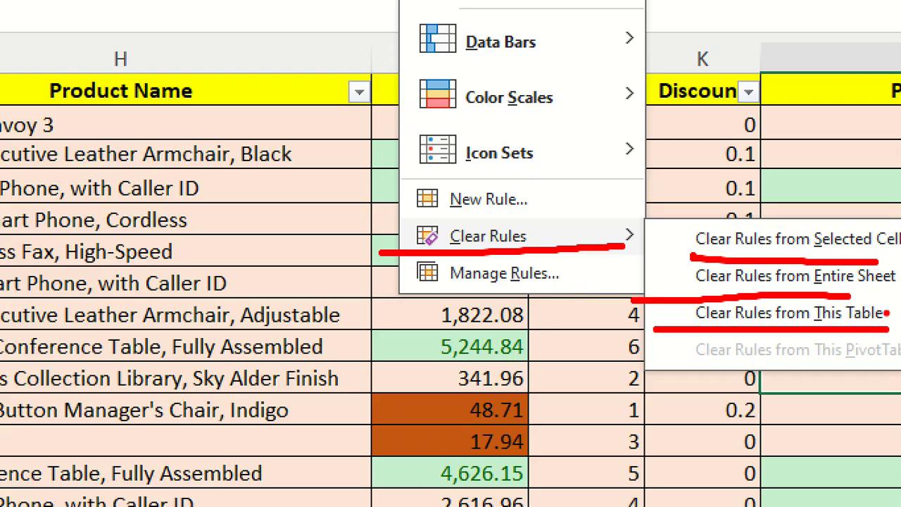
{"action": "key", "text": "Escape"}
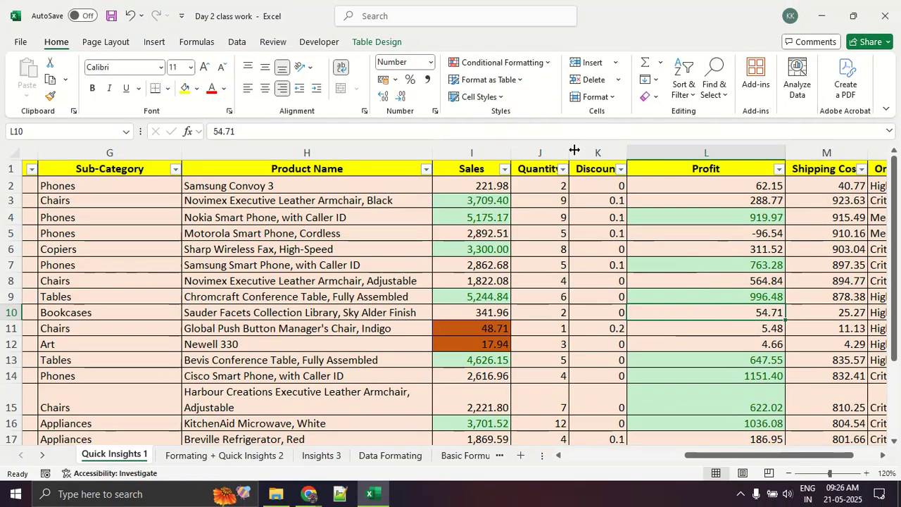
Clear the conditional formatting rules from the entire Quick Insights 1 sheet.
{"action": "left_click", "coordinate": [534, 64]}
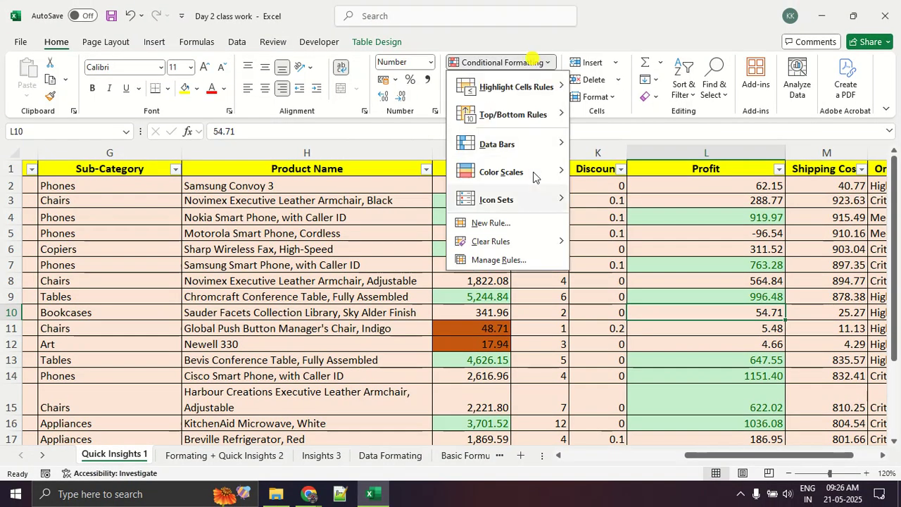
{"action": "mouse_move", "coordinate": [538, 246]}
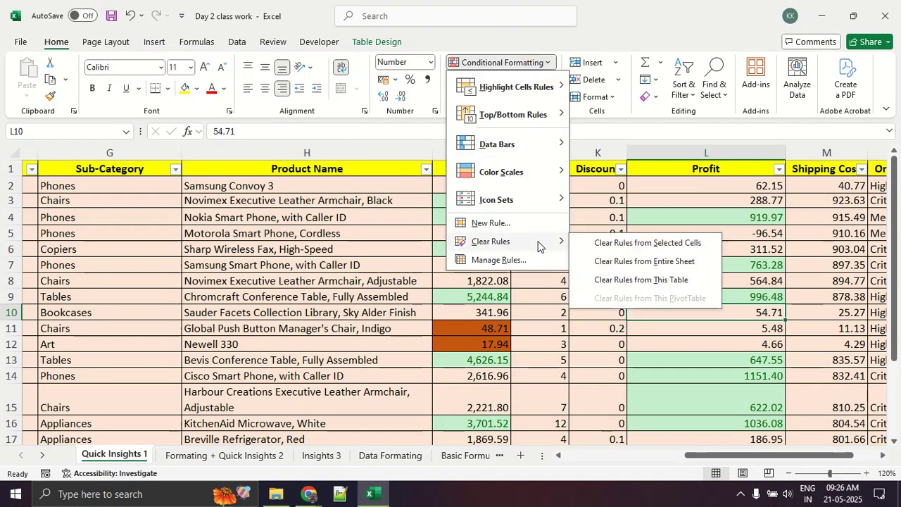
{"action": "left_click", "coordinate": [646, 261]}
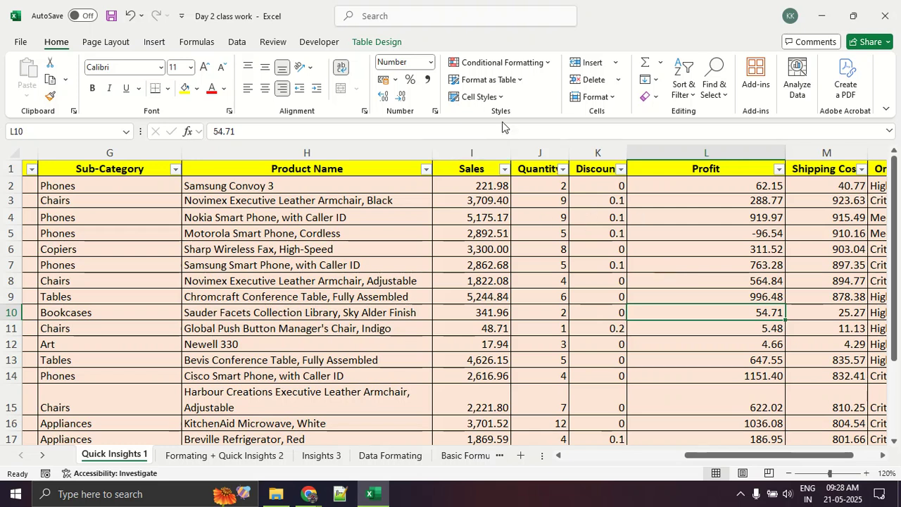
Look over the conditional formatting categories, including the Color Scales and Highlight Cells Rules options.
{"action": "left_click", "coordinate": [526, 65]}
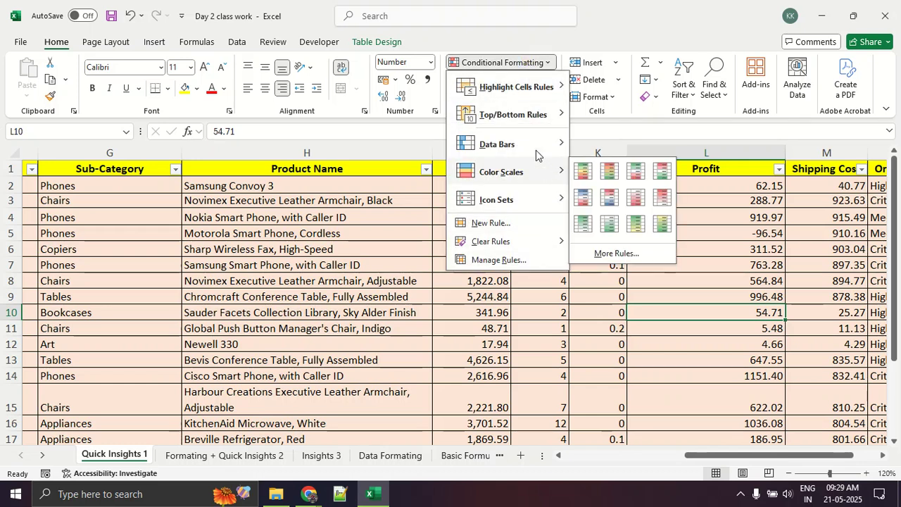
{"action": "mouse_move", "coordinate": [541, 98]}
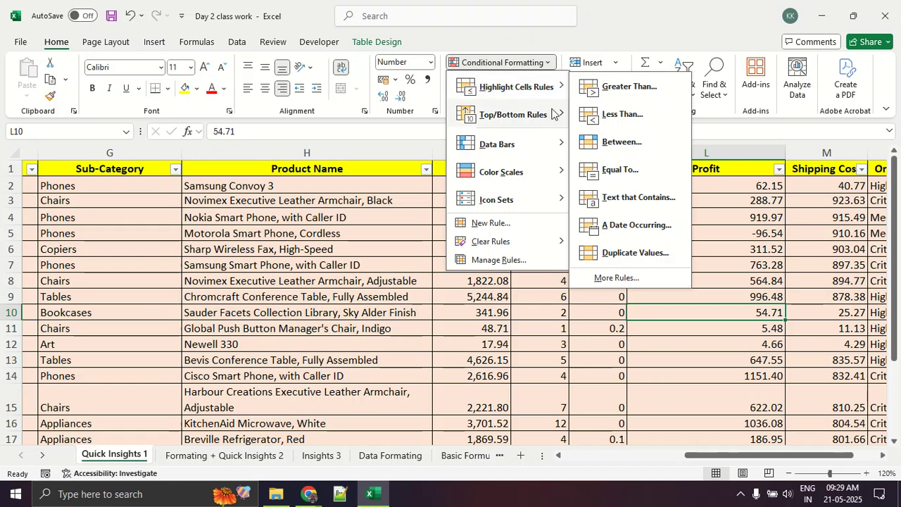
{"action": "left_click", "coordinate": [780, 314]}
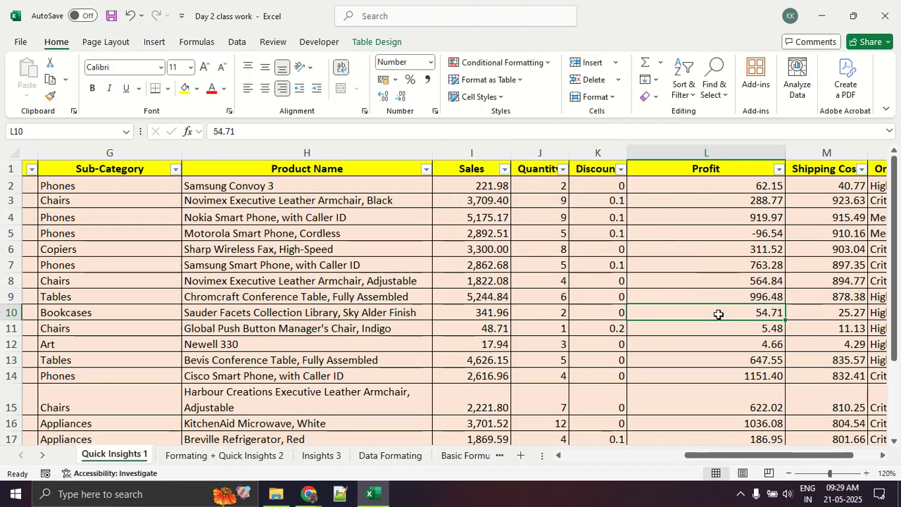
Select the Profit values in L2:L20 and check their average, count and sum.
{"action": "left_click_drag", "start_coordinate": [722, 461], "coordinate": [697, 455]}
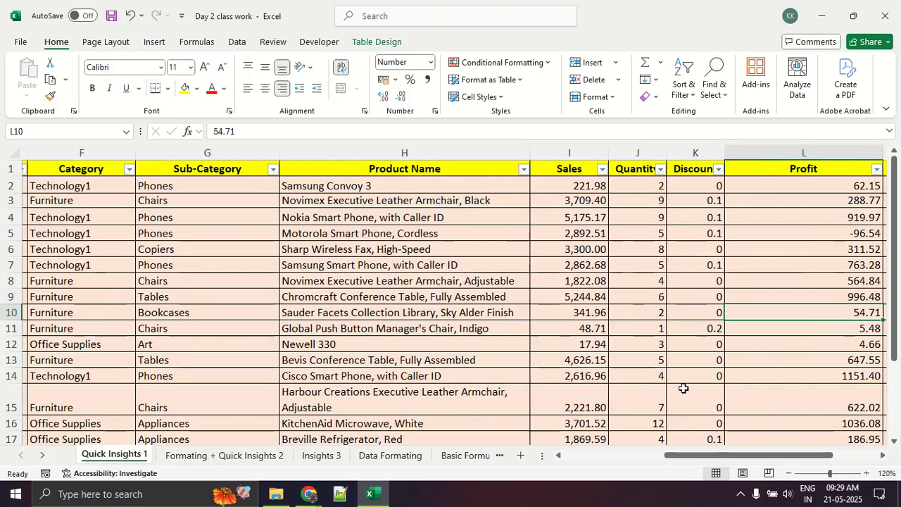
{"action": "scroll", "coordinate": [679, 383], "scroll_direction": "down", "scroll_amount": 3}
{"action": "scroll", "coordinate": [760, 304], "scroll_direction": "up", "scroll_amount": 2}
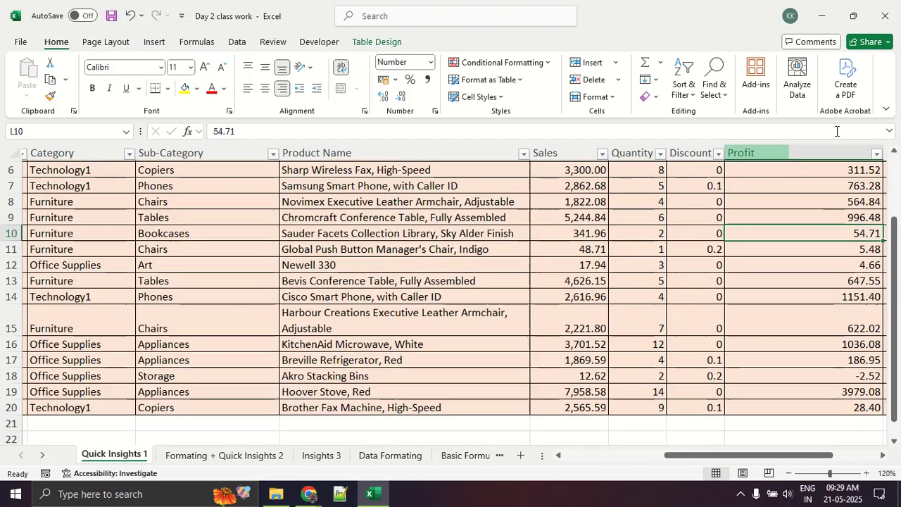
{"action": "scroll", "coordinate": [823, 243], "scroll_direction": "up", "scroll_amount": 2}
{"action": "left_click_drag", "start_coordinate": [815, 183], "coordinate": [816, 426]}
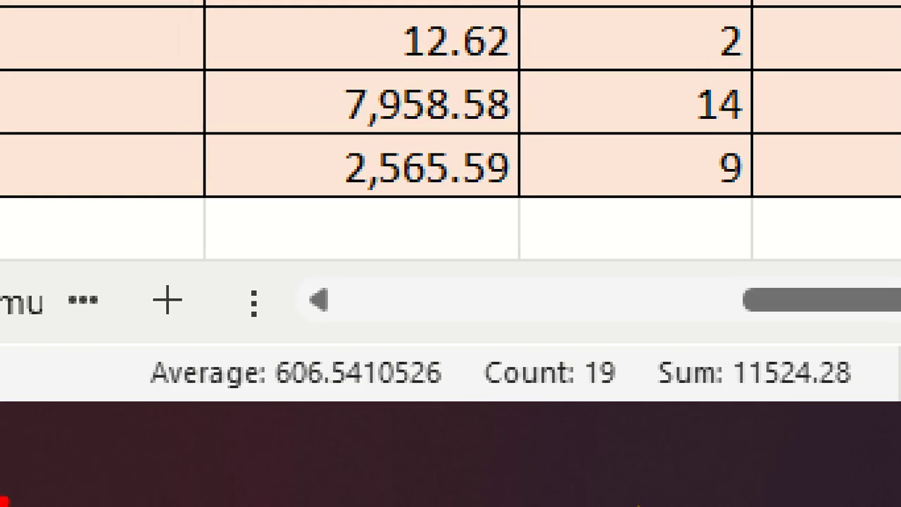
{"action": "mouse_move", "coordinate": [94, 413]}
{"action": "left_mouse_down"}
{"action": "mouse_move", "coordinate": [894, 414]}
{"action": "mouse_move", "coordinate": [893, 328]}
{"action": "mouse_move", "coordinate": [128, 346]}
{"action": "mouse_move", "coordinate": [128, 396]}
{"action": "left_mouse_up"}
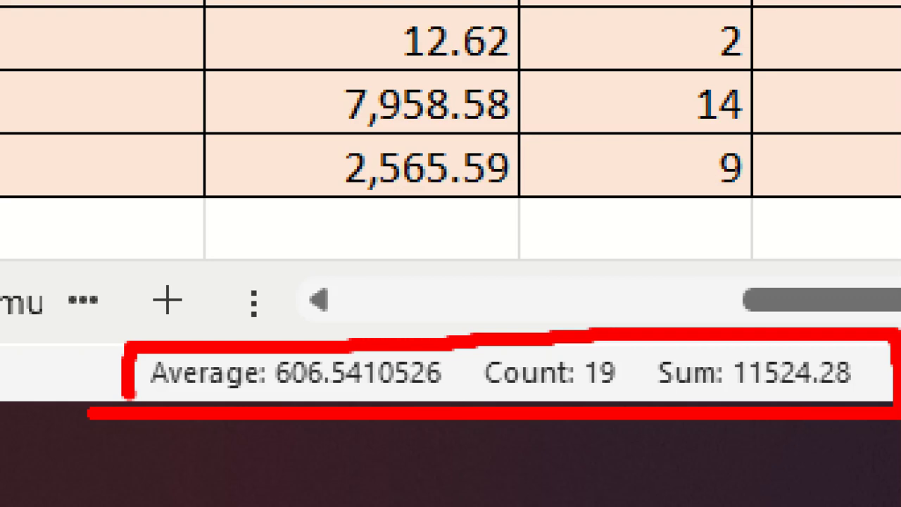
{"action": "key", "text": "Escape"}
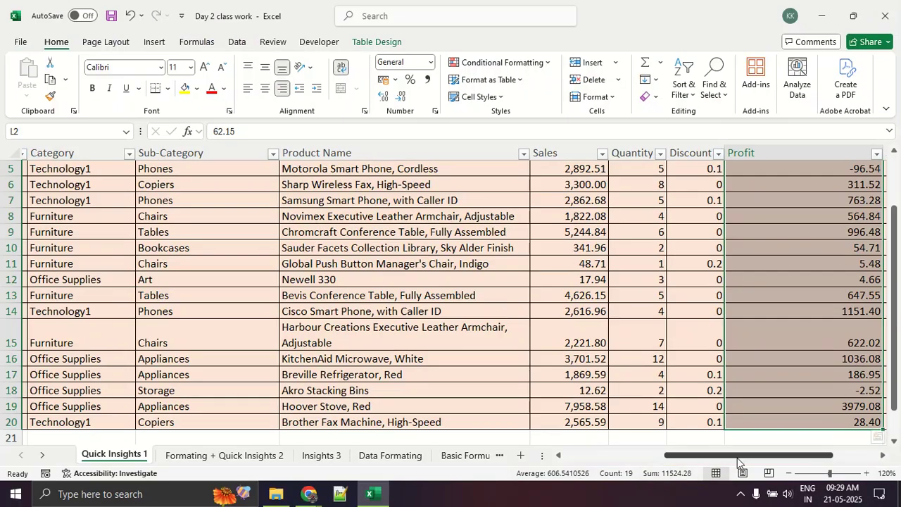
{"action": "left_click", "coordinate": [754, 416]}
{"action": "scroll", "coordinate": [754, 416], "scroll_direction": "up", "scroll_amount": 2}
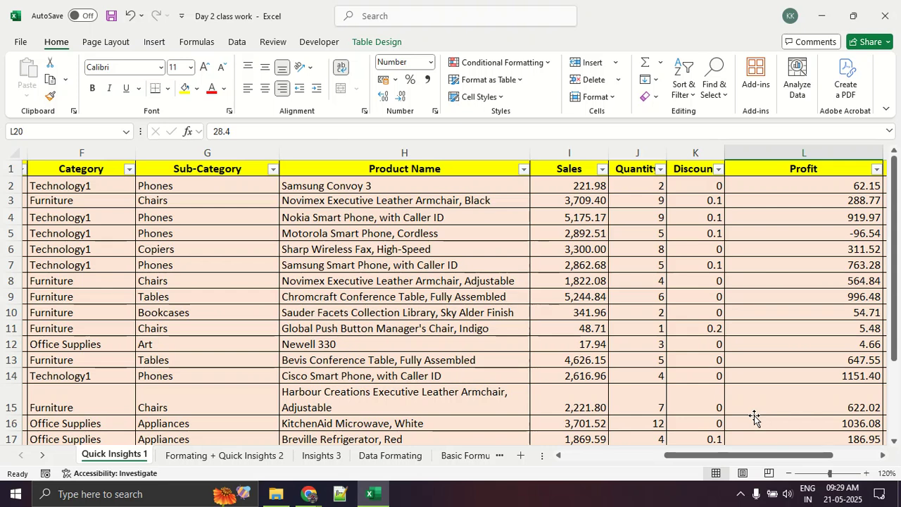
Select the Sales values from I2 through the end of the table and check their average, count and sum.
{"action": "left_click_drag", "start_coordinate": [622, 186], "coordinate": [617, 408]}
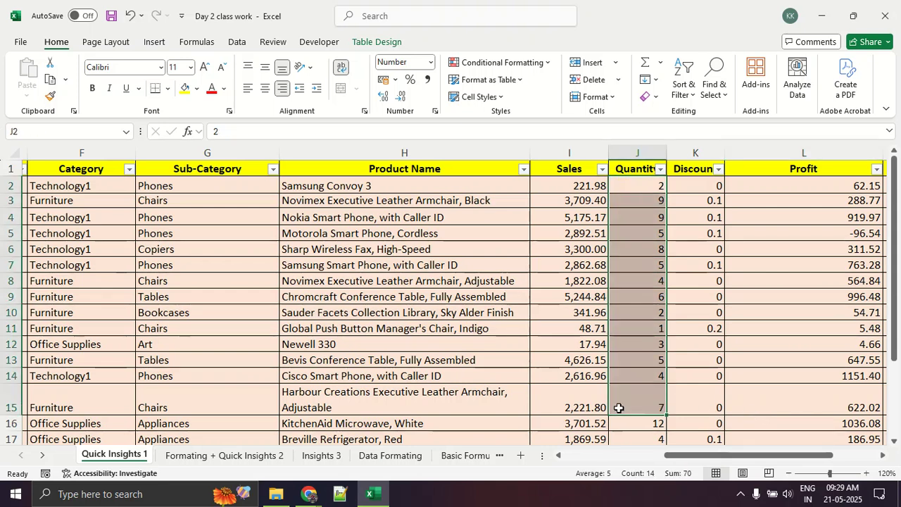
{"action": "left_click", "coordinate": [568, 184]}
{"action": "left_click_drag", "start_coordinate": [567, 184], "coordinate": [577, 436]}
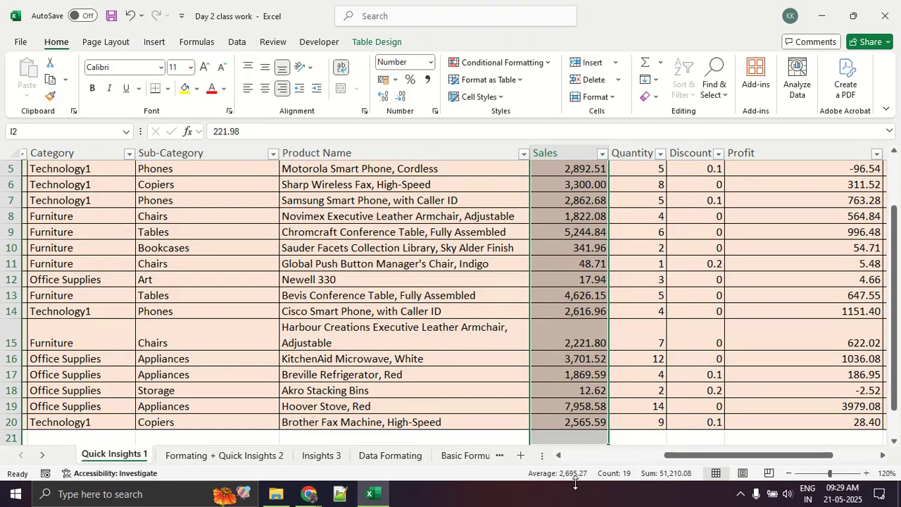
{"action": "left_click", "coordinate": [577, 355]}
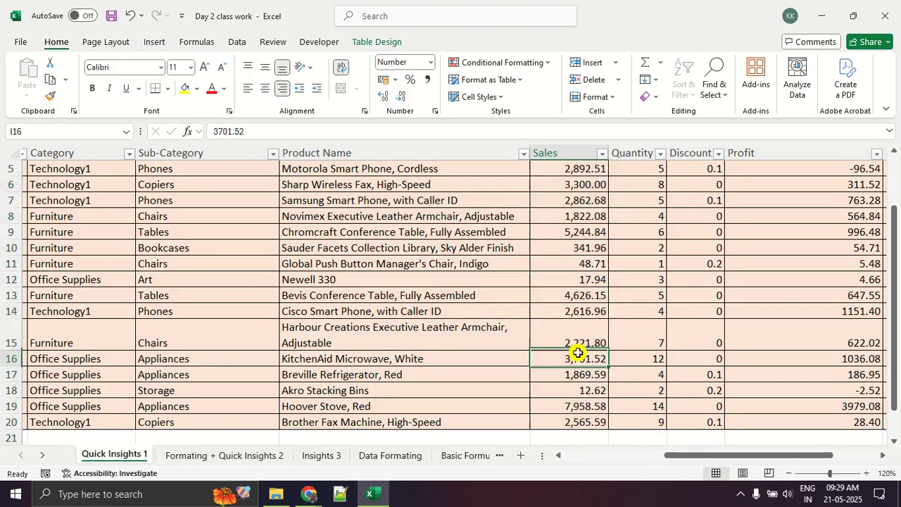
{"action": "scroll", "coordinate": [579, 352], "scroll_direction": "up", "scroll_amount": 2}
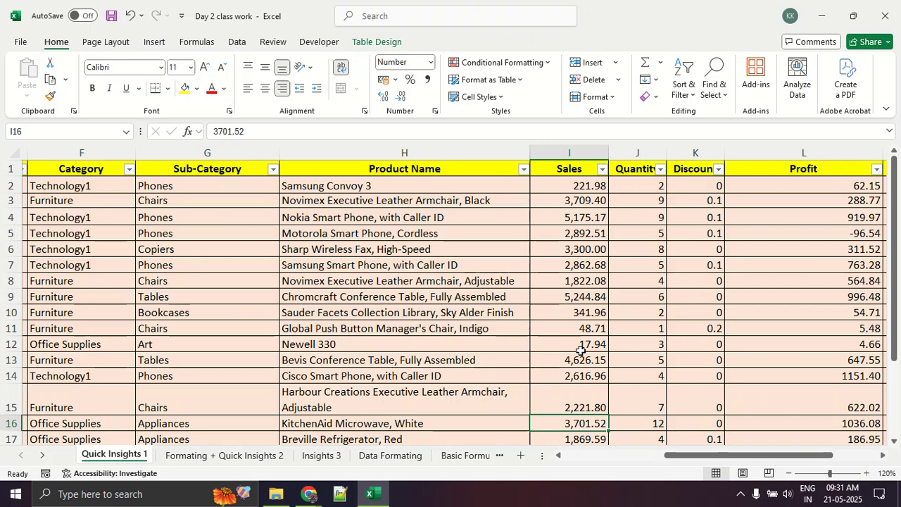
Switch to the Google Meet call and show its participant list in full screen.
{"action": "key", "text": "alt+Tab"}
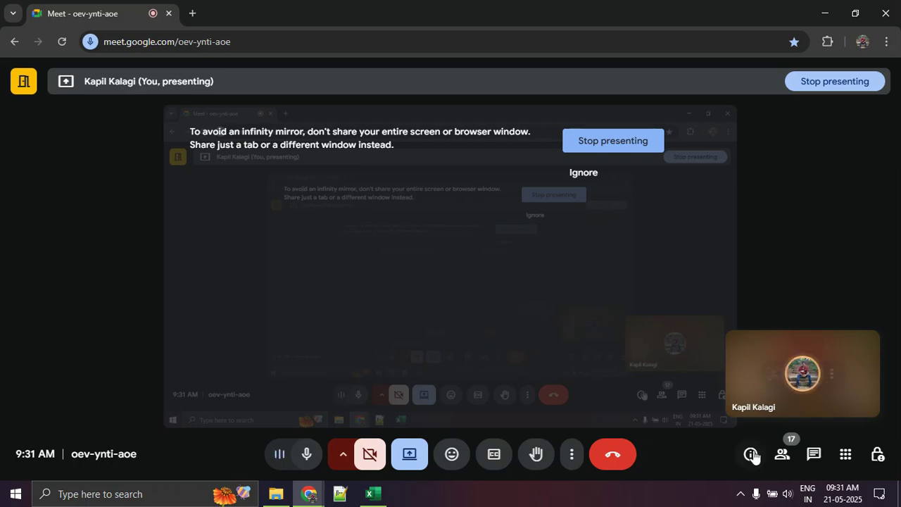
{"action": "left_click", "coordinate": [781, 457]}
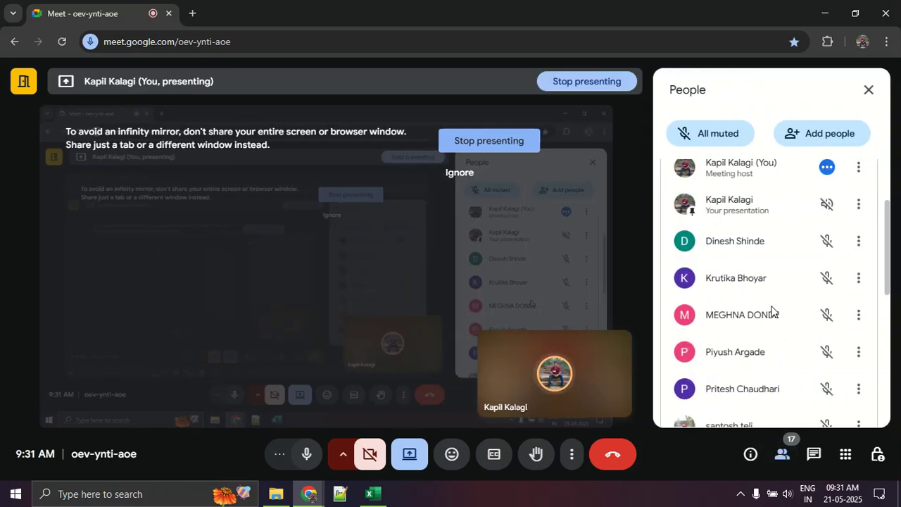
{"action": "left_click_drag", "start_coordinate": [887, 241], "coordinate": [894, 271]}
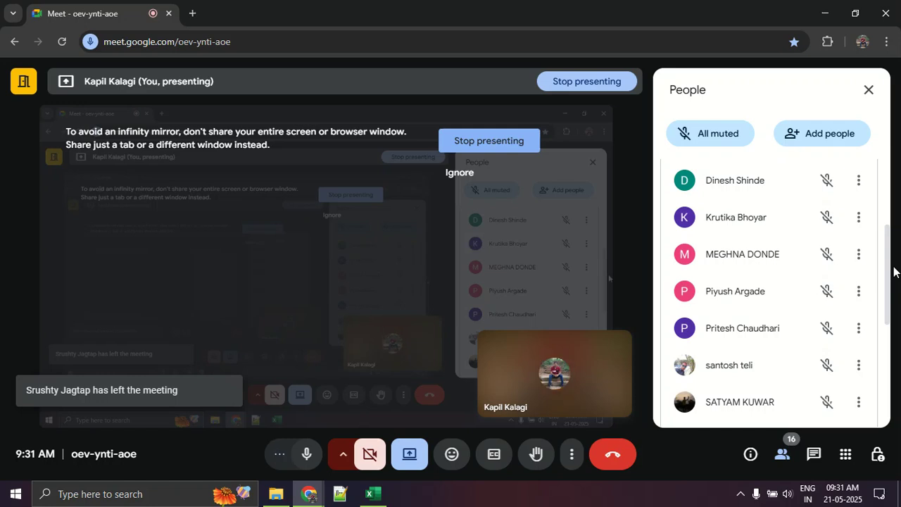
{"action": "left_click", "coordinate": [567, 464]}
{"action": "left_click", "coordinate": [639, 211]}
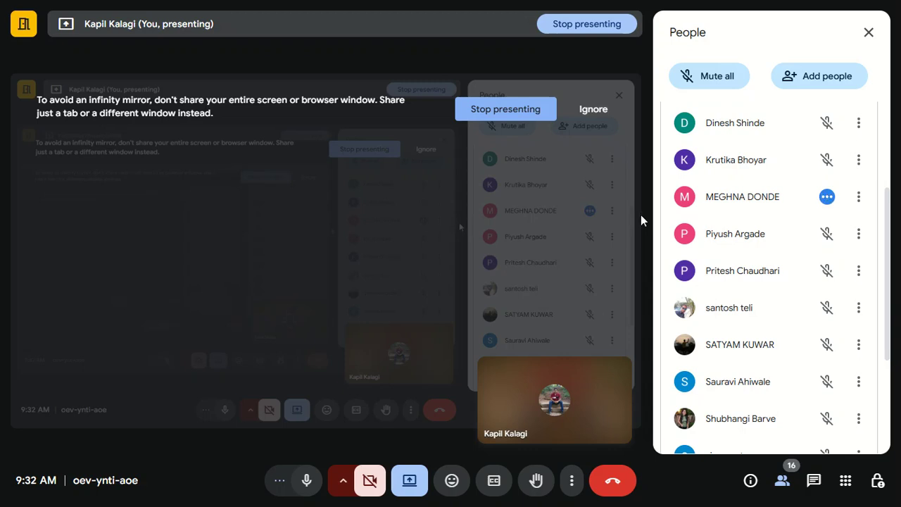
Look through the meeting's participant list and the participants' microphone status.
{"action": "scroll", "coordinate": [759, 331], "scroll_direction": "down", "scroll_amount": 3}
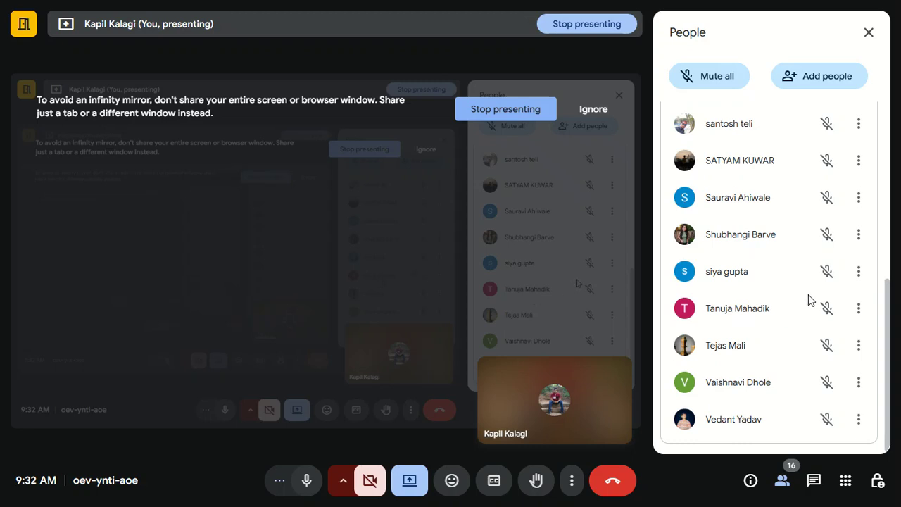
{"action": "scroll", "coordinate": [813, 278], "scroll_direction": "up", "scroll_amount": 5}
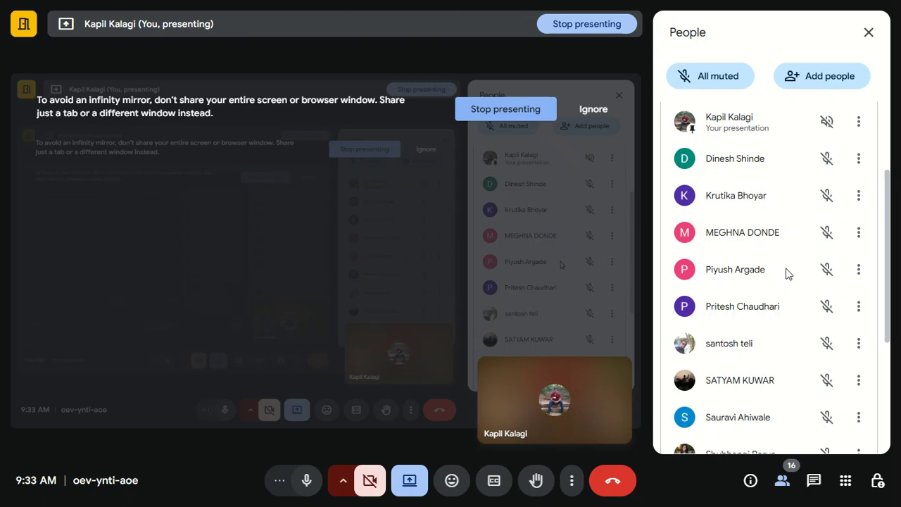
{"action": "scroll", "coordinate": [787, 274], "scroll_direction": "down", "scroll_amount": 5}
{"action": "scroll", "coordinate": [789, 277], "scroll_direction": "up", "scroll_amount": 4}
{"action": "scroll", "coordinate": [789, 277], "scroll_direction": "up", "scroll_amount": 3}
{"action": "scroll", "coordinate": [789, 276], "scroll_direction": "down", "scroll_amount": 7}
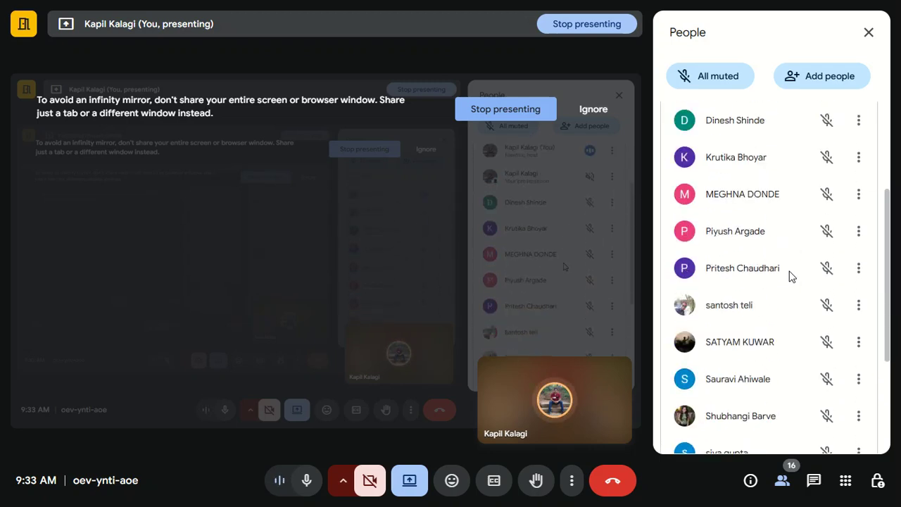